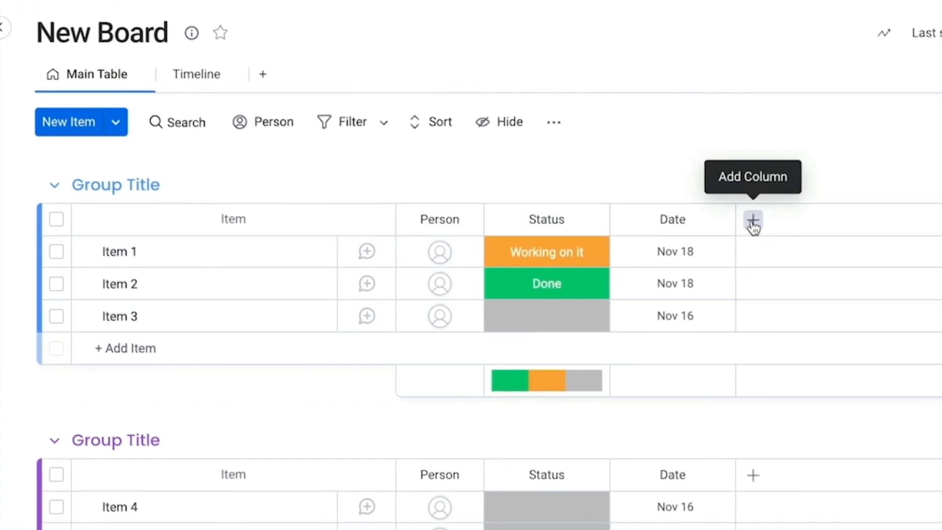
# Step: Append 1 and 2 to the group titles to make 'Group Title 1' and 'Group Title 2', then open the add-column menu
pyautogui.click(96, 191)
pyautogui.write('1')
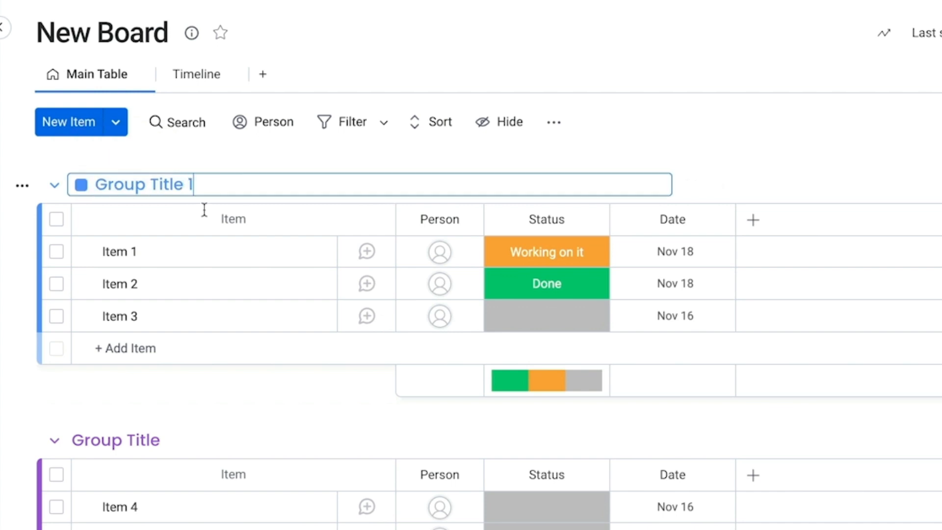
pyautogui.click(154, 440)
pyautogui.write('2')
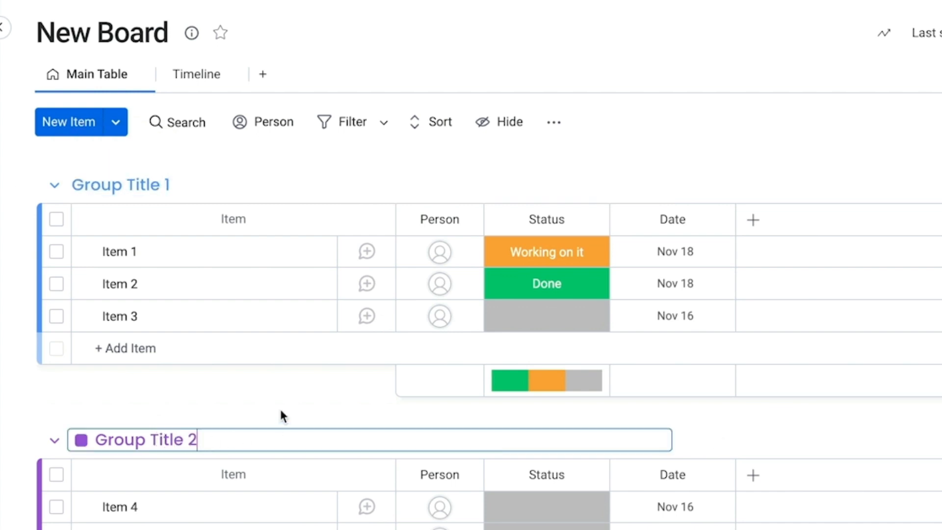
pyautogui.click(278, 405)
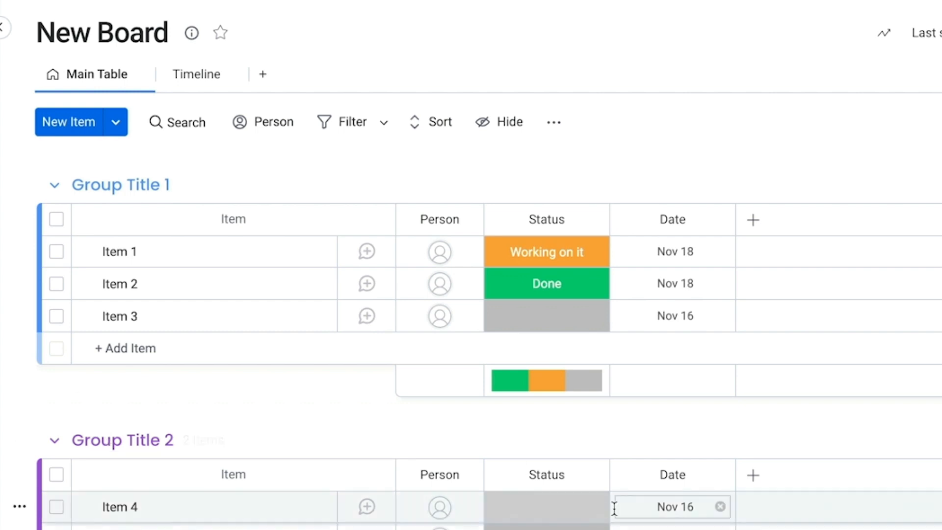
pyautogui.click(752, 220)
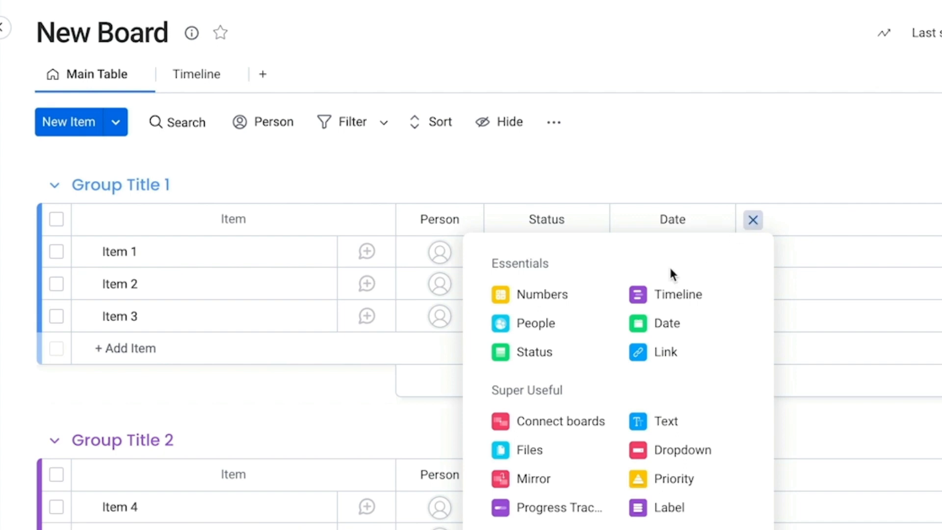
# Step: Add a Timeline column and set Item 1's timeline to Nov 15 – 19
pyautogui.click(657, 295)
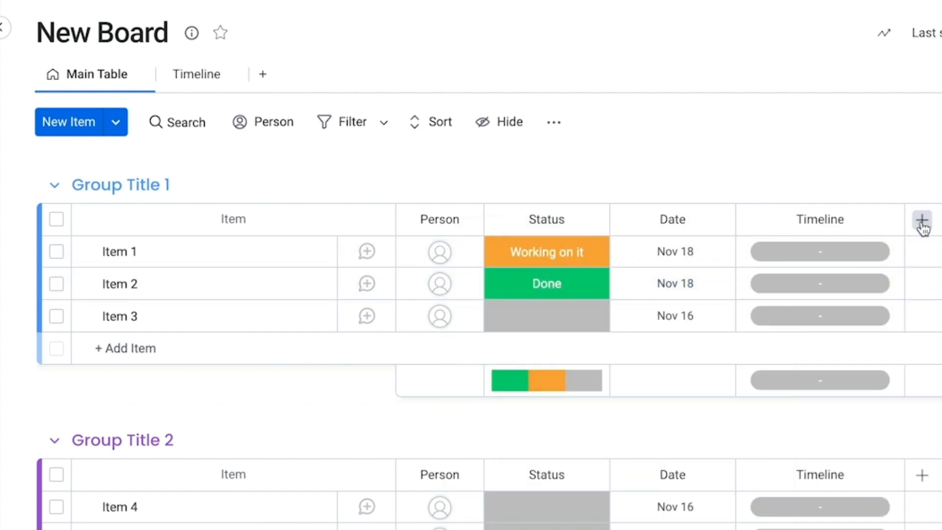
pyautogui.click(815, 255)
pyautogui.click(611, 469)
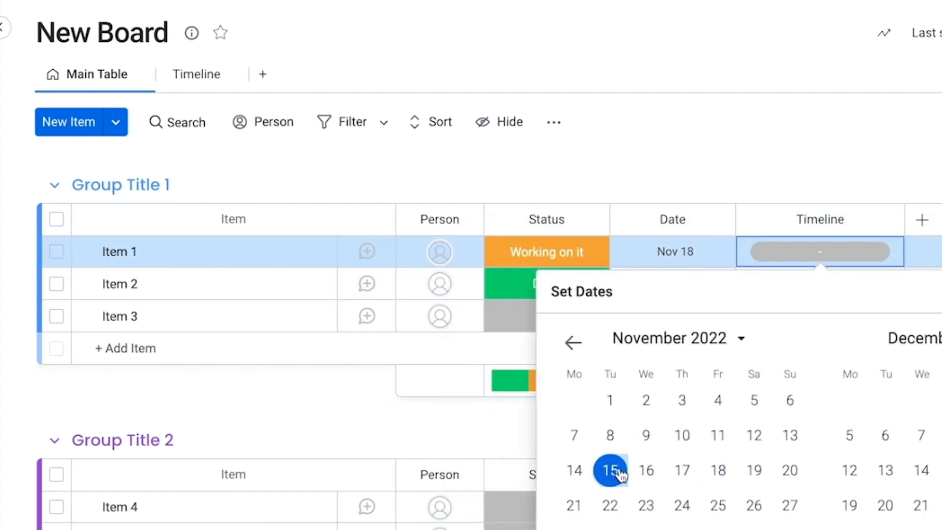
pyautogui.click(754, 470)
pyautogui.click(910, 169)
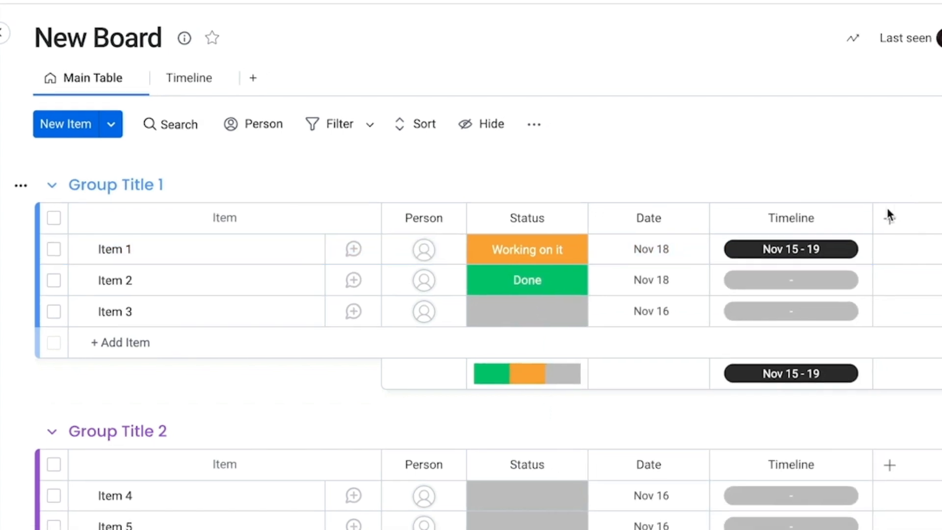
# Step: Add a Status column, then delete the new Status 1 column
pyautogui.click(922, 219)
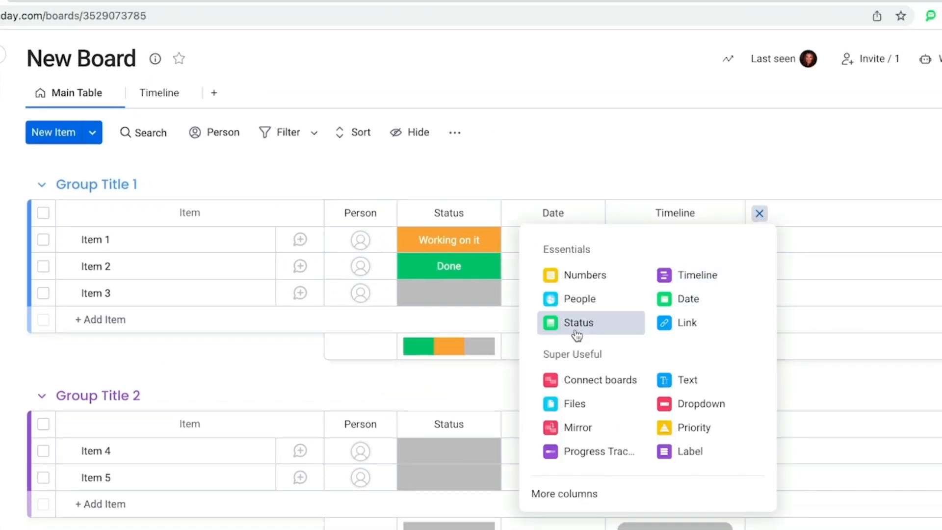
pyautogui.click(576, 324)
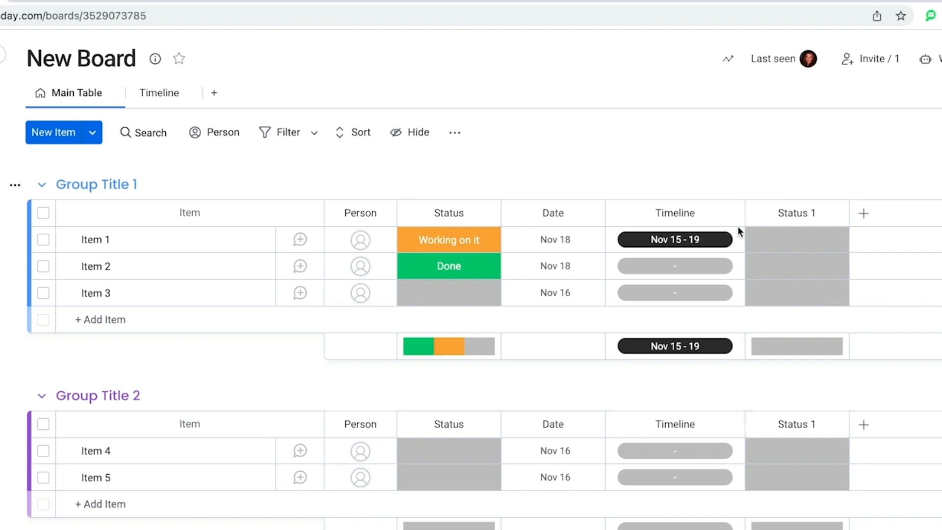
pyautogui.click(832, 212)
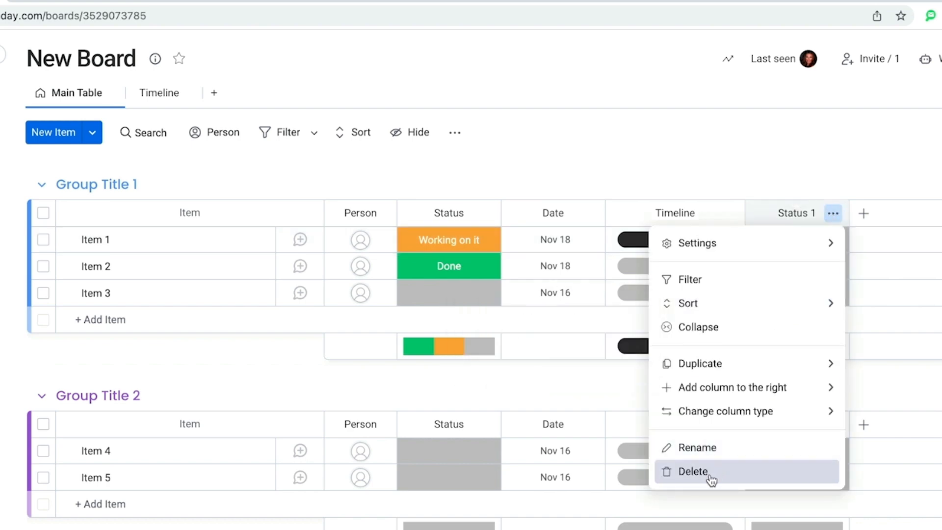
pyautogui.click(709, 473)
pyautogui.click(643, 145)
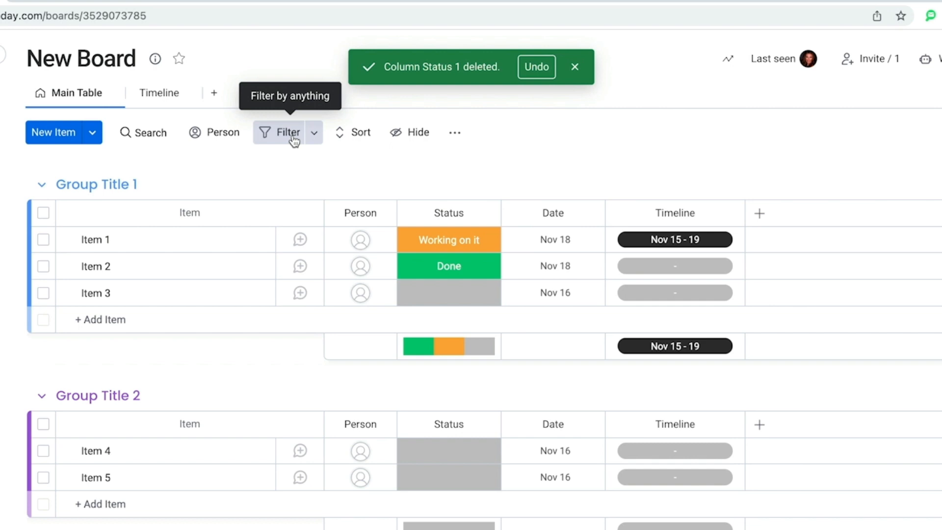
# Step: Set Item 3's status to Stuck and filter the board to show only Stuck items
pyautogui.click(455, 300)
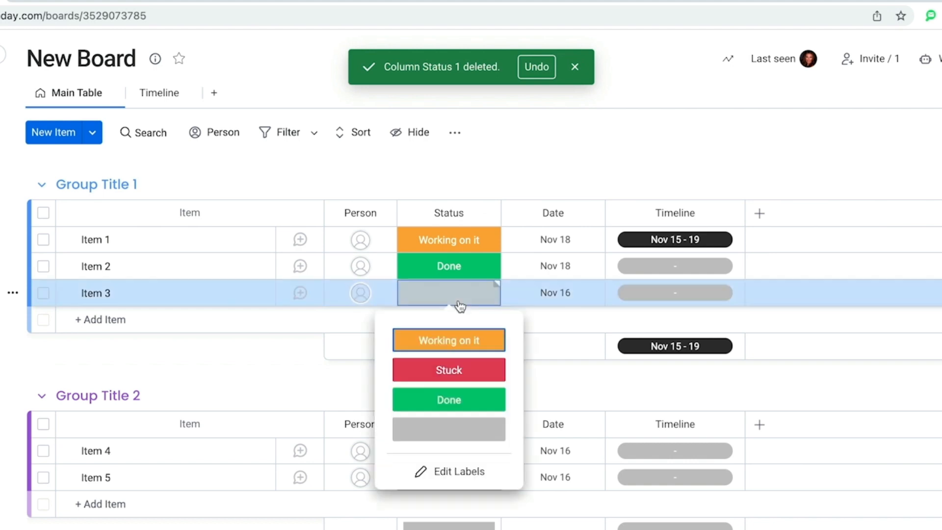
pyautogui.click(452, 370)
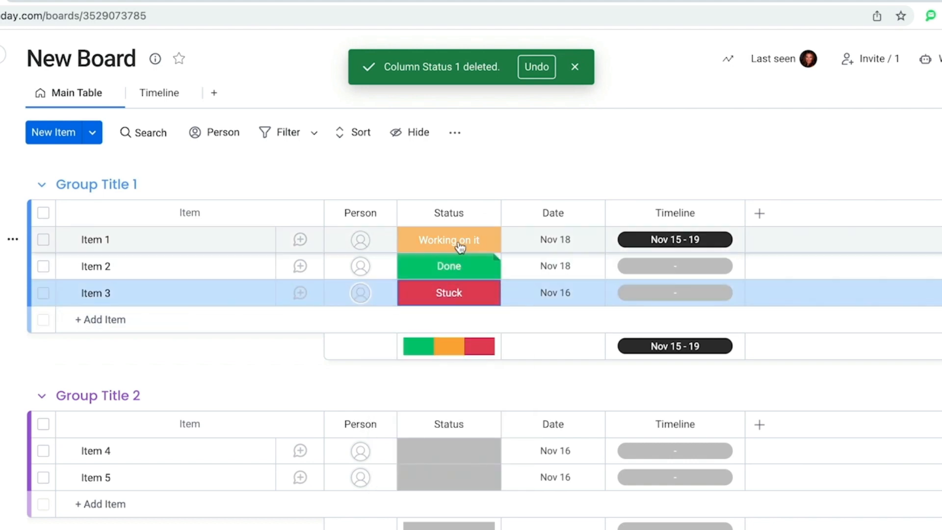
pyautogui.click(287, 132)
pyautogui.hscroll(2, 693, 315)
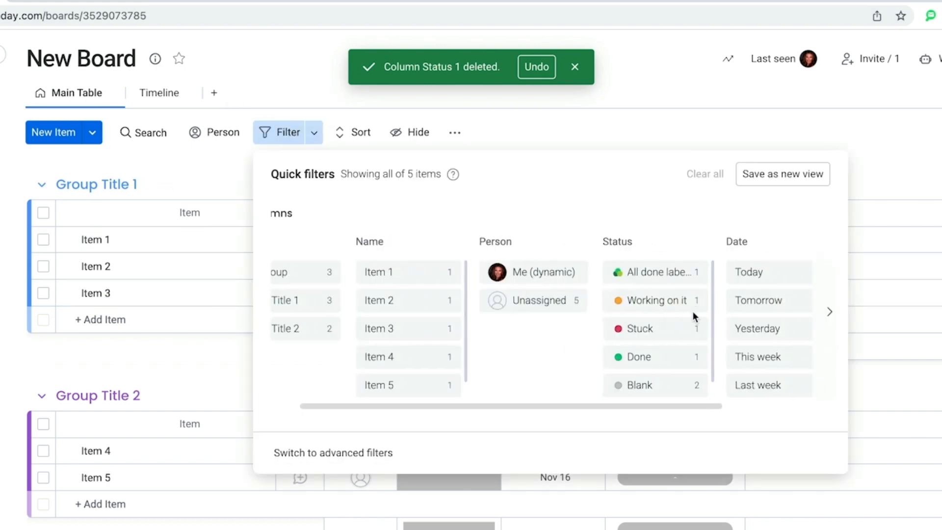
pyautogui.click(645, 329)
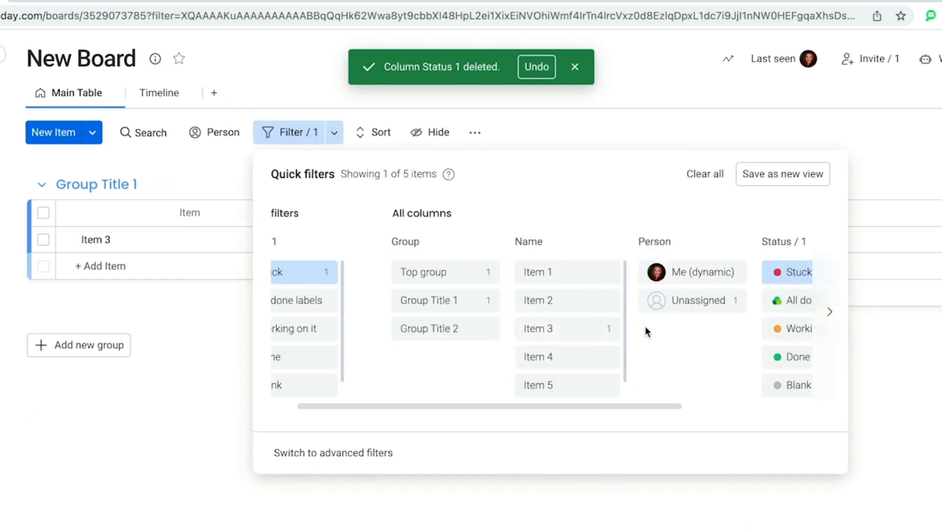
pyautogui.click(165, 404)
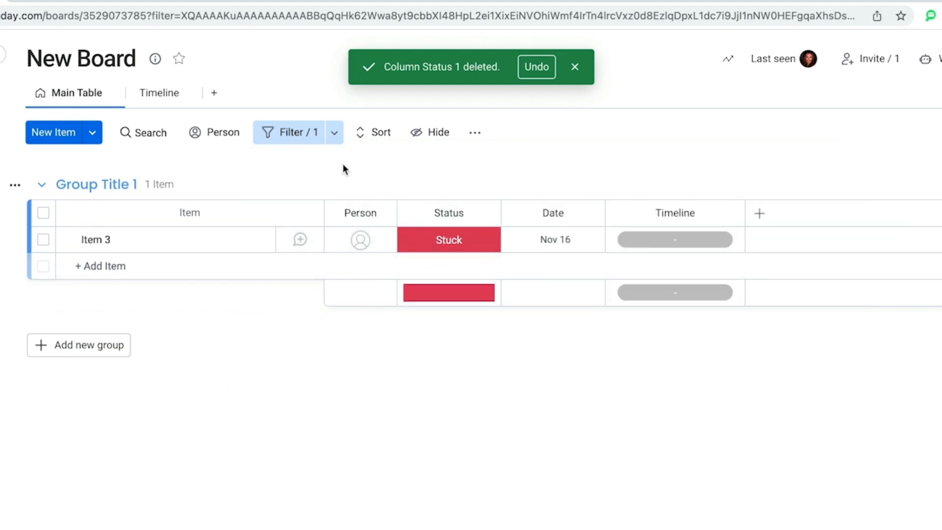
# Step: Clear the Stuck filter so all items show again
pyautogui.click(307, 141)
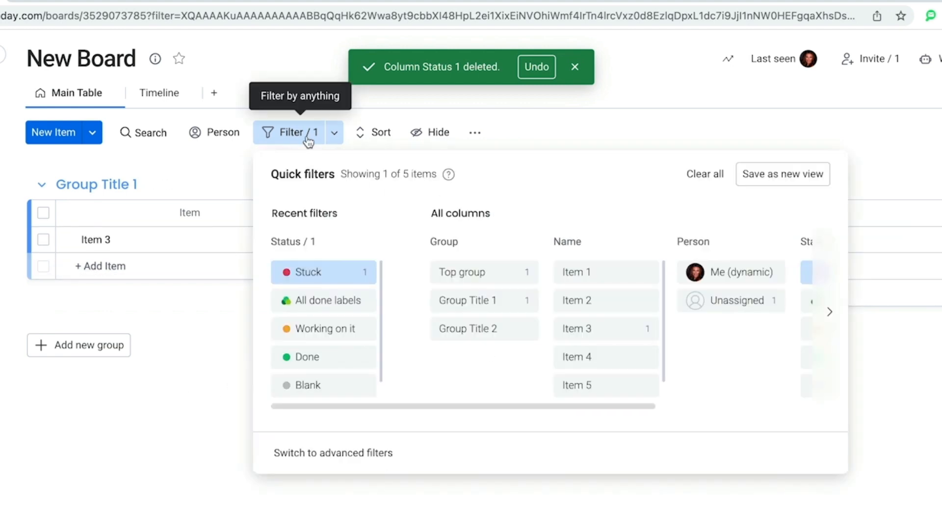
pyautogui.click(703, 177)
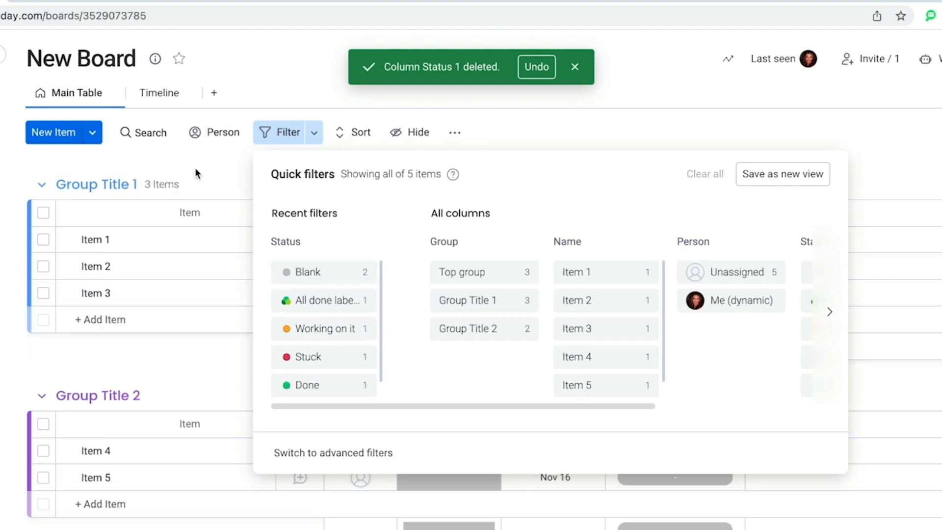
pyautogui.click(198, 173)
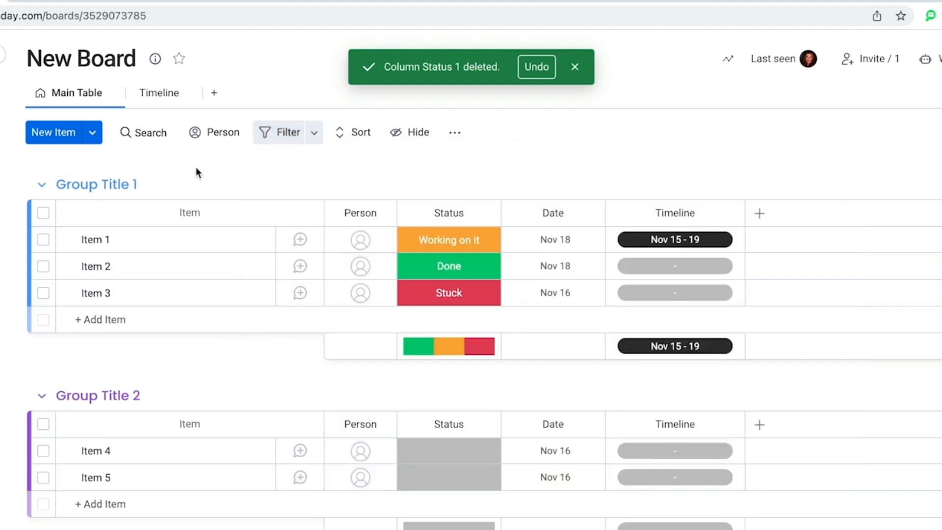
# Step: Open Item 1's item page, close it, then open Item 1's updates panel
pyautogui.click(106, 236)
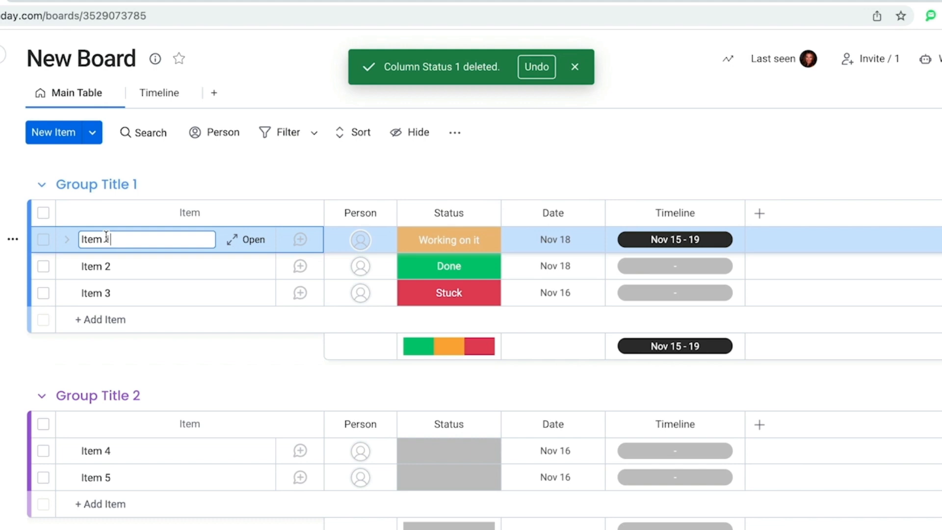
pyautogui.click(253, 241)
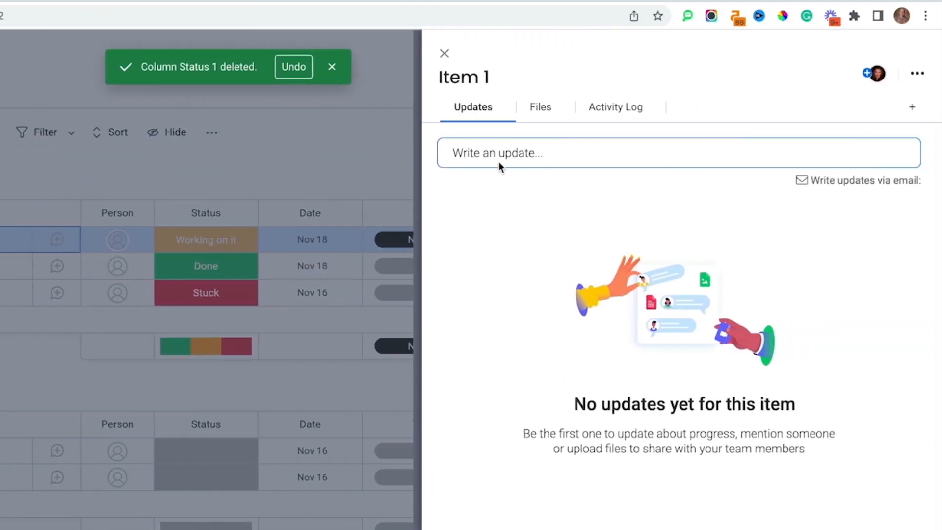
pyautogui.click(445, 55)
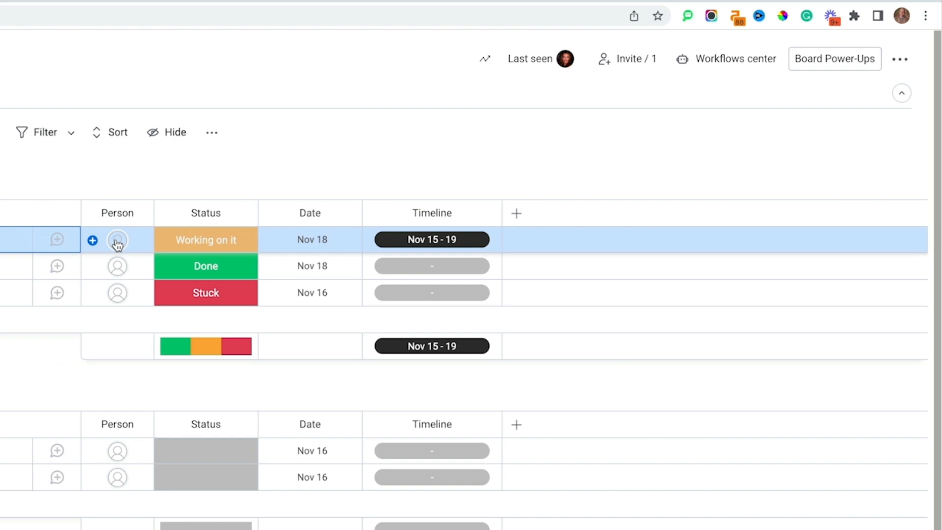
pyautogui.click(58, 240)
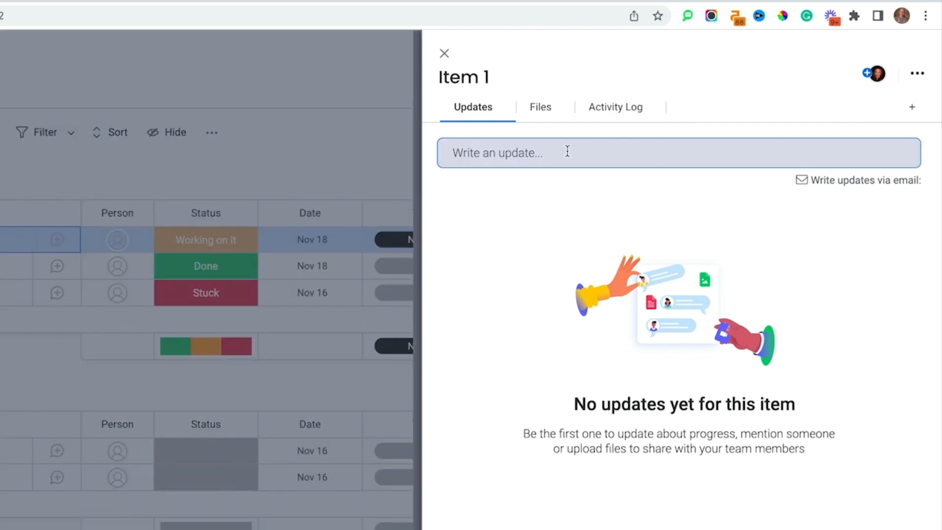
pyautogui.click(568, 151)
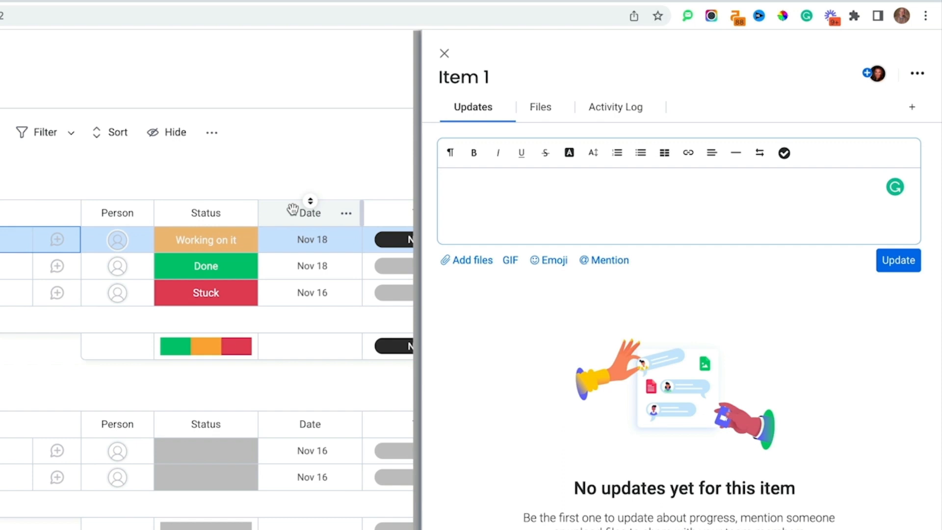
# Step: Assign the Admin account in Item 1's Person cell and close the side panel
pyautogui.click(117, 240)
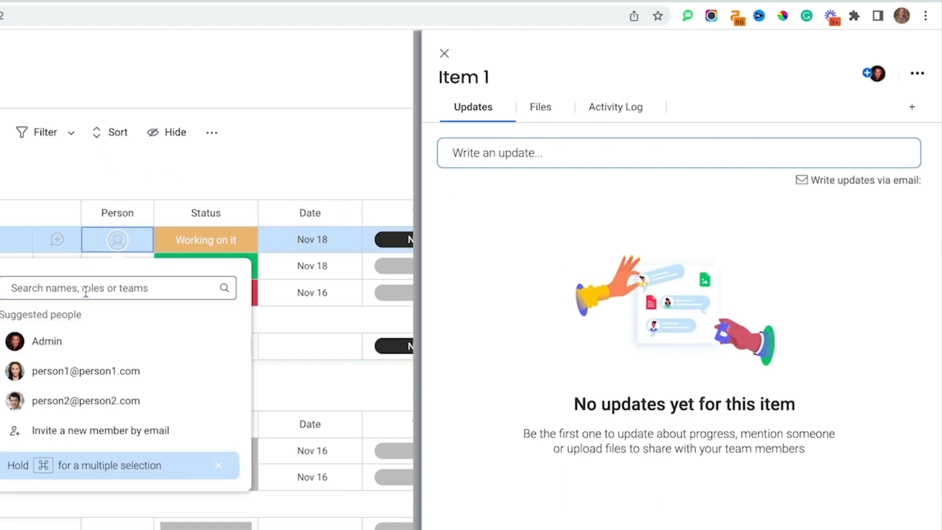
pyautogui.click(57, 342)
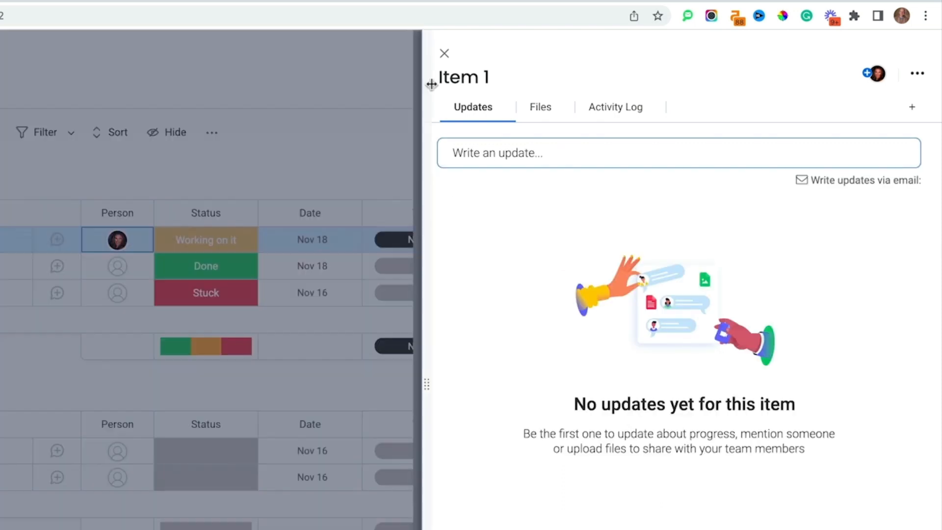
pyautogui.click(444, 53)
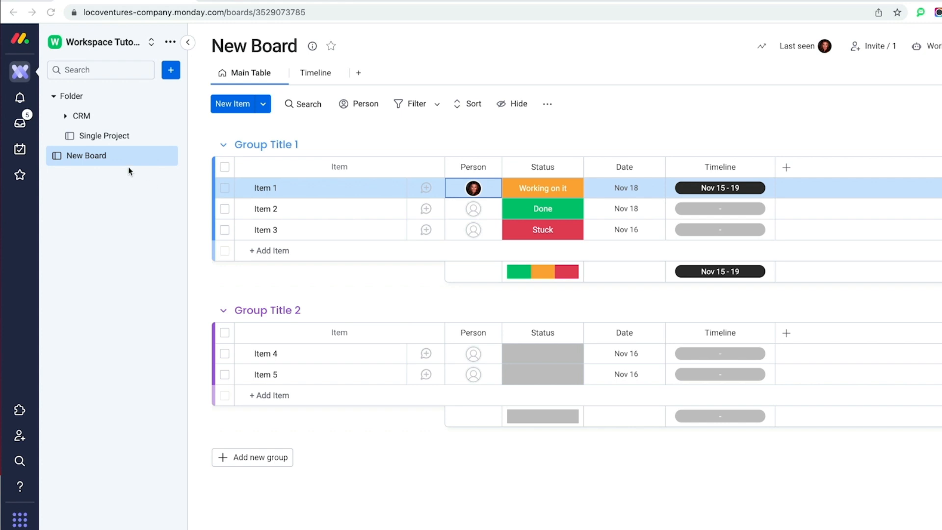
# Step: Create a workspace doc named 'New Doc' with Main privacy
pyautogui.click(172, 75)
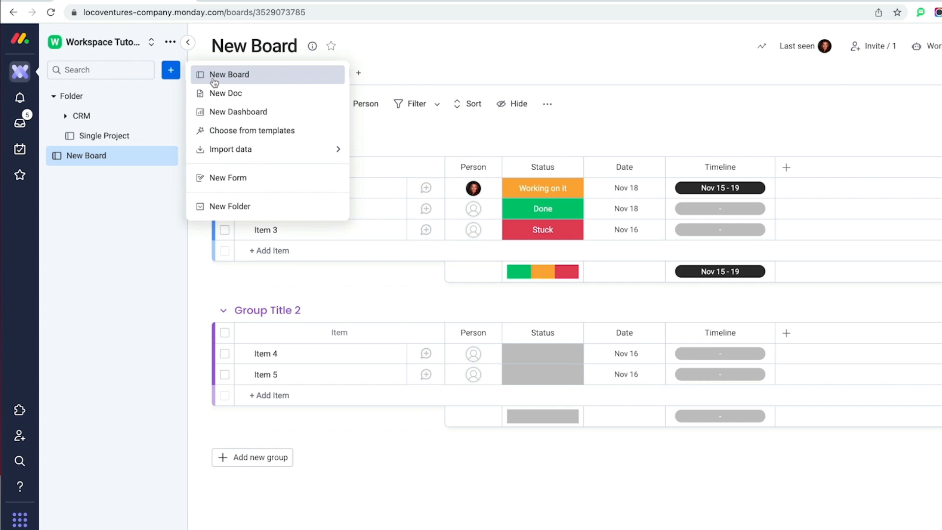
pyautogui.click(216, 94)
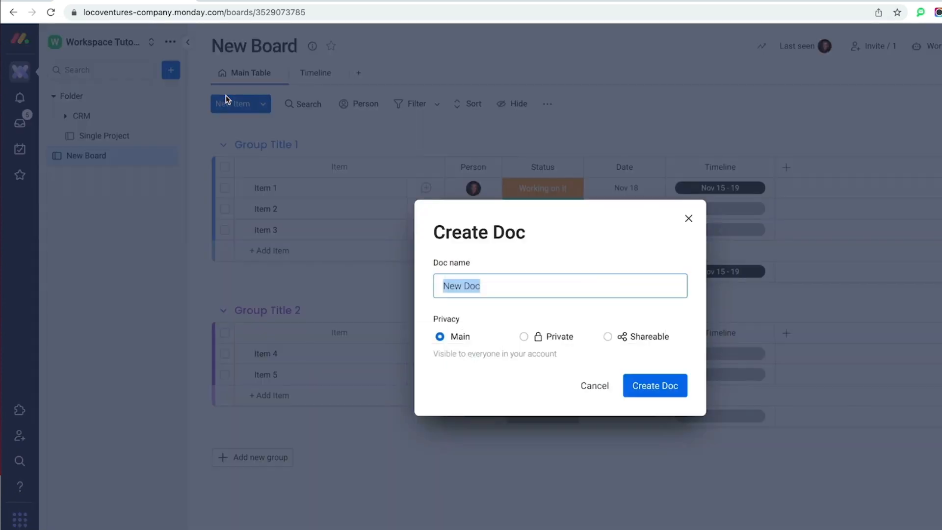
pyautogui.click(658, 385)
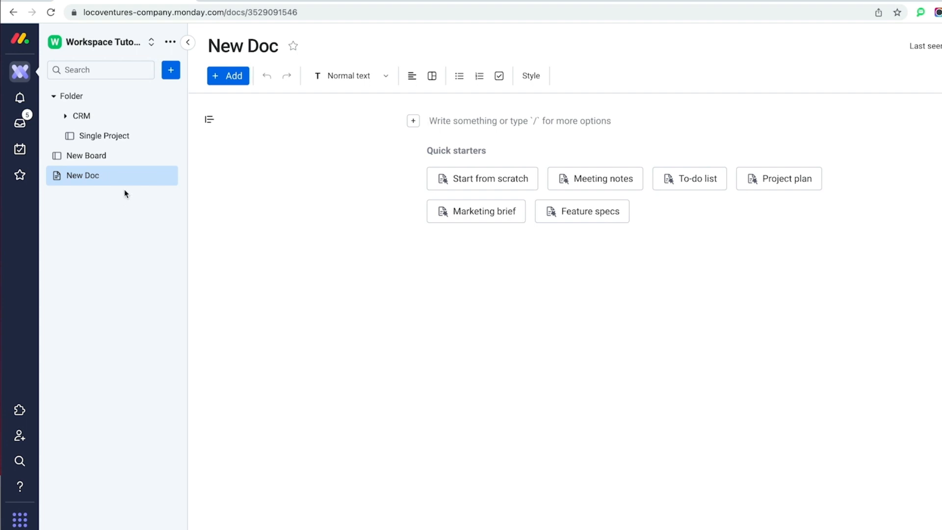
# Step: Use the Real estate CRM template from the Real Estate category of the template gallery
pyautogui.click(172, 70)
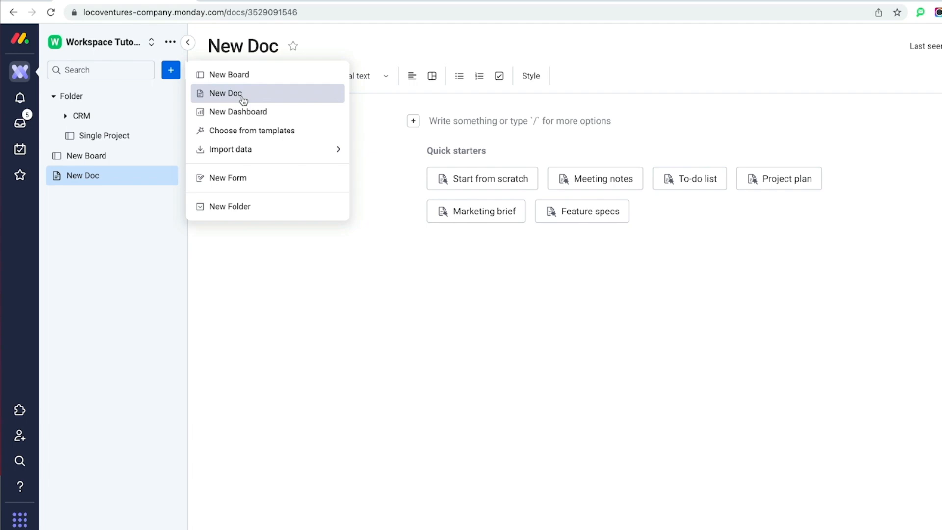
pyautogui.click(248, 131)
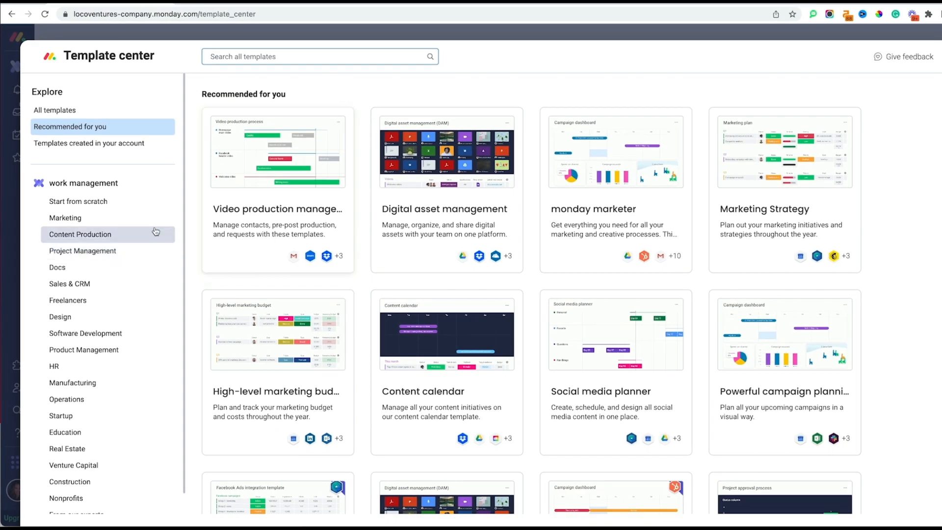
pyautogui.scroll(-1, 134, 358)
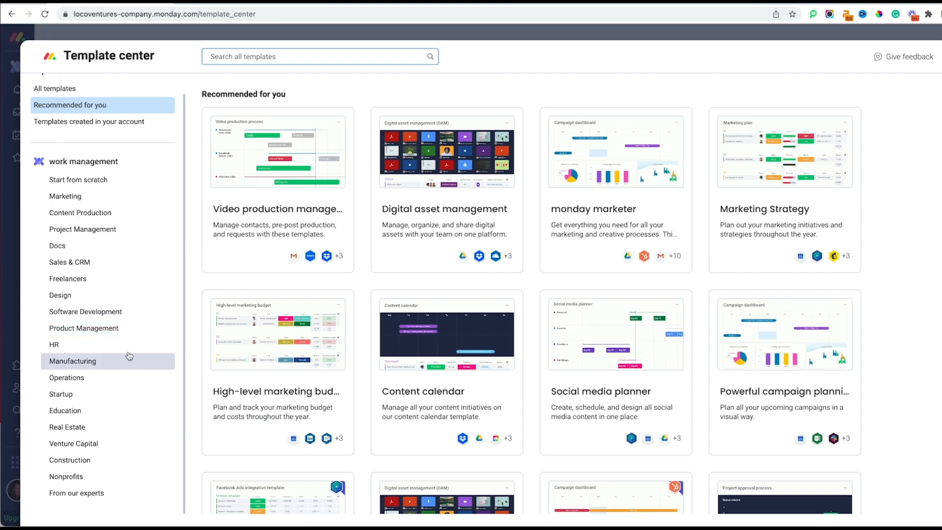
pyautogui.click(110, 363)
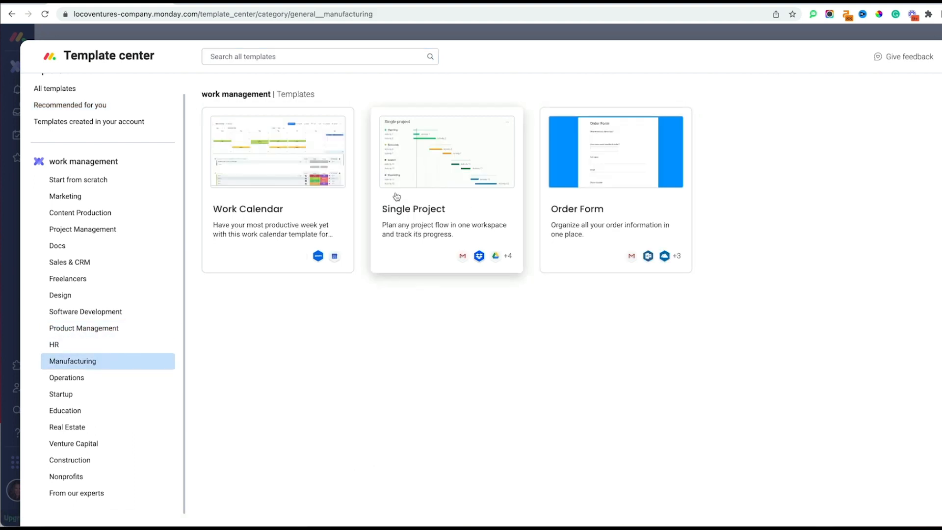
pyautogui.click(80, 431)
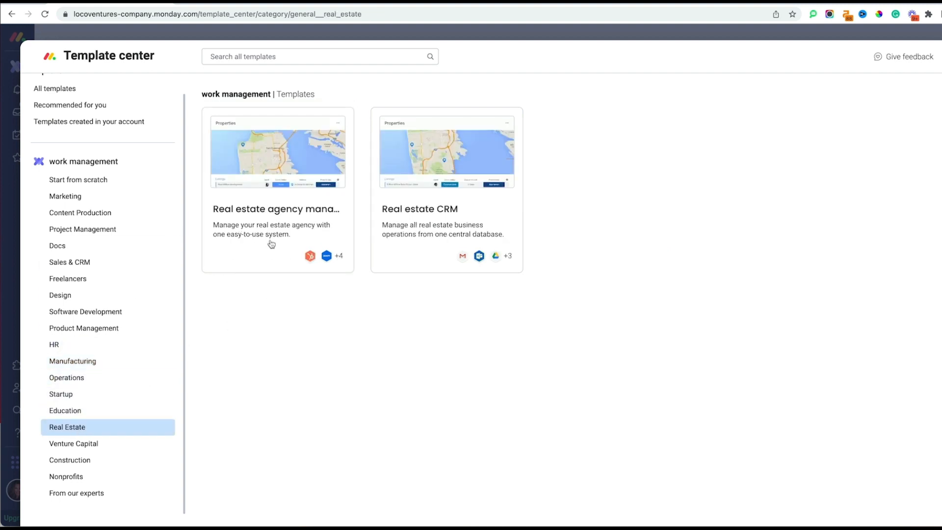
pyautogui.click(449, 213)
pyautogui.click(861, 112)
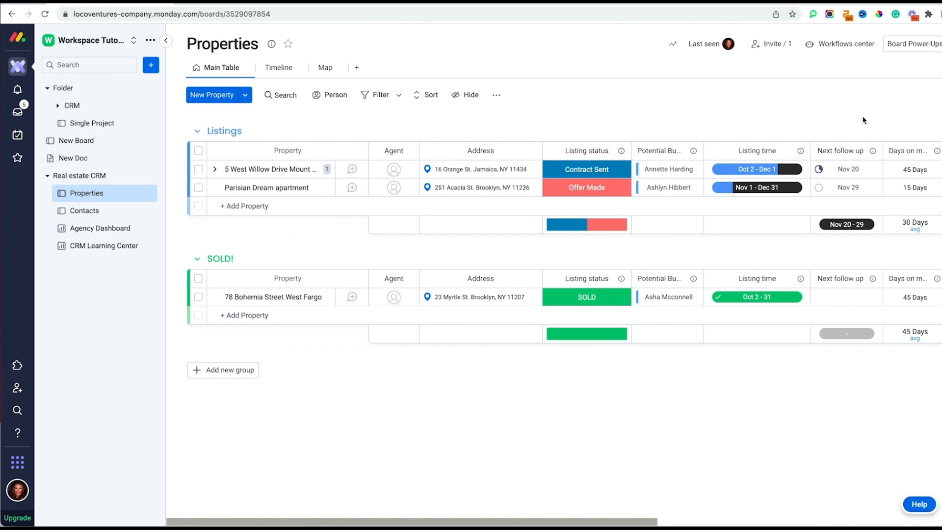
pyautogui.click(90, 212)
pyautogui.click(91, 231)
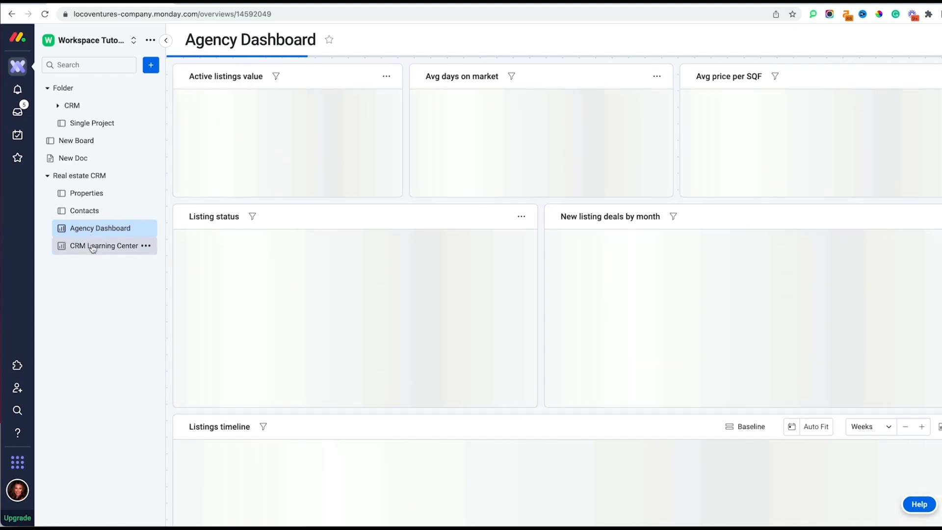
pyautogui.click(87, 196)
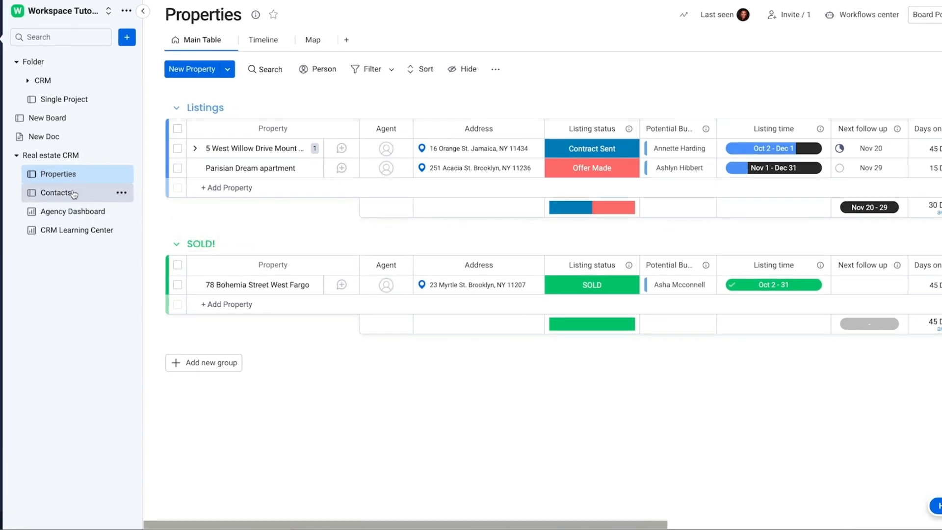
pyautogui.click(73, 193)
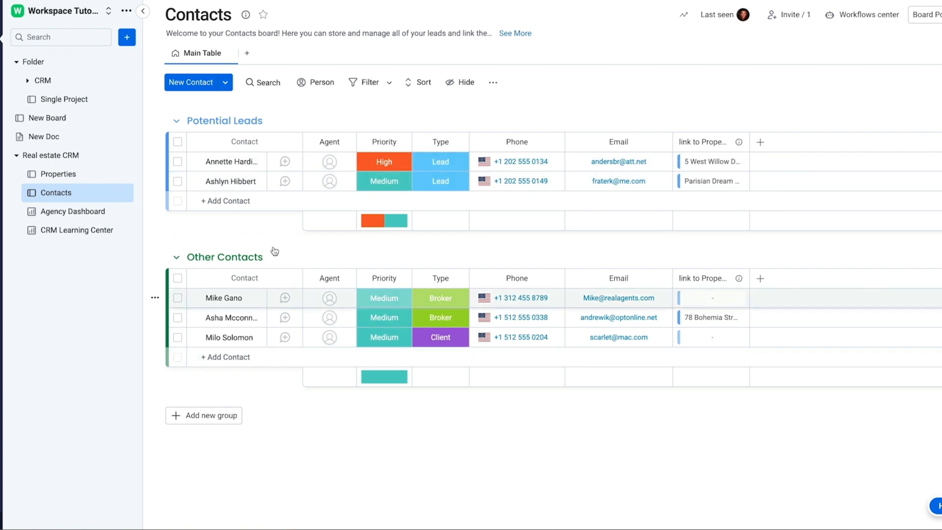
pyautogui.click(69, 175)
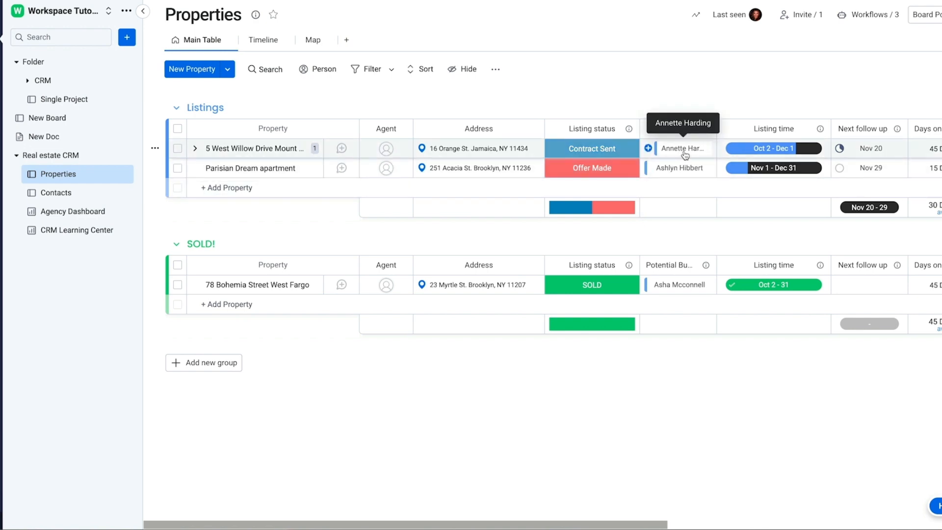
pyautogui.click(595, 150)
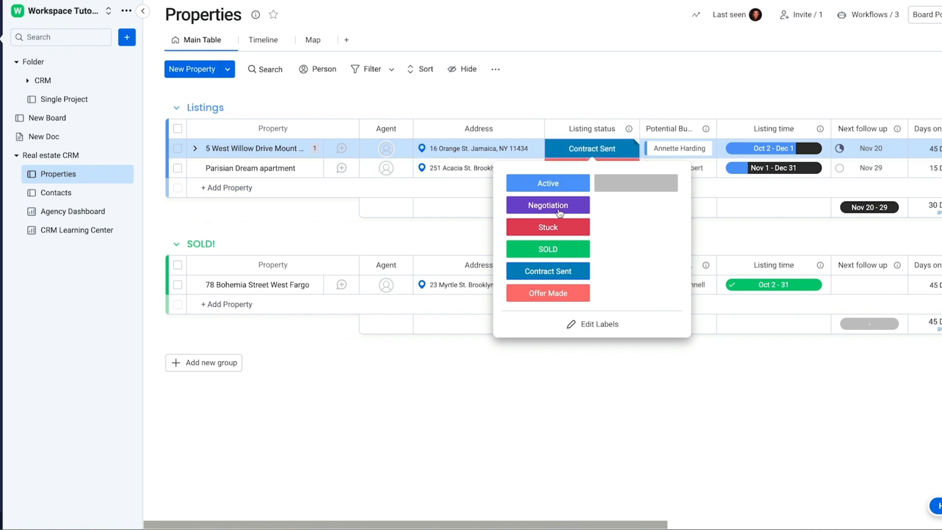
pyautogui.click(548, 249)
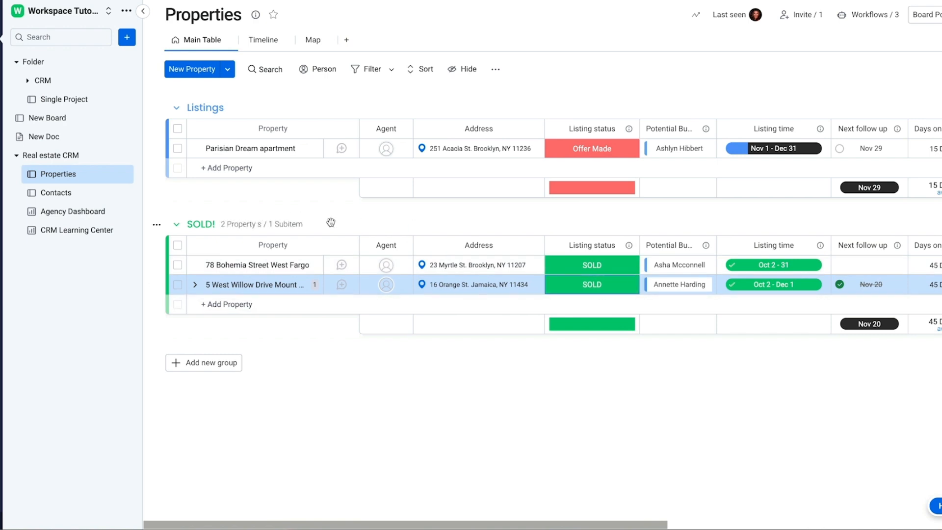
pyautogui.click(52, 193)
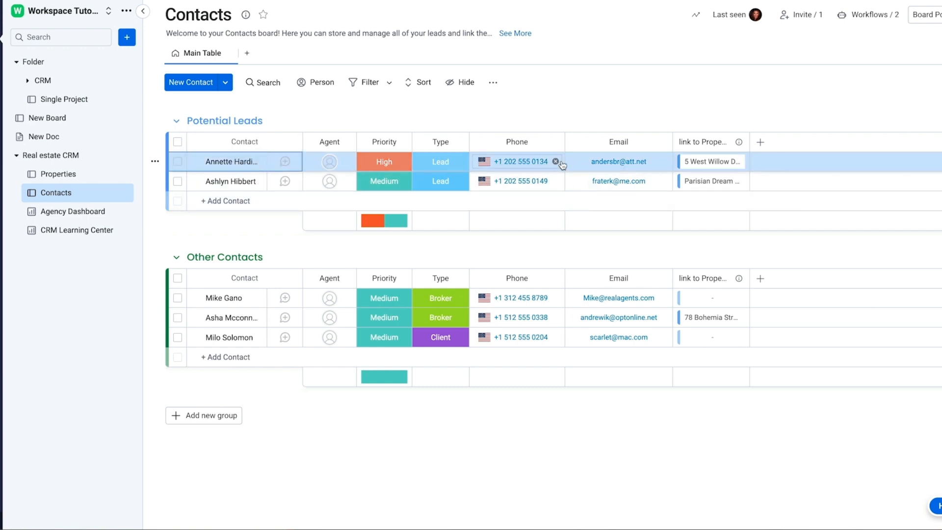
pyautogui.click(708, 165)
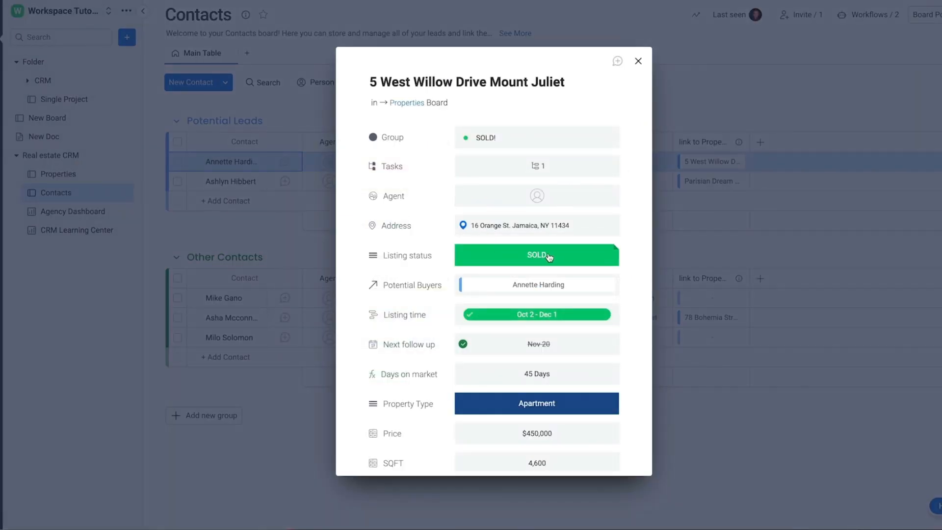
pyautogui.click(19, 160)
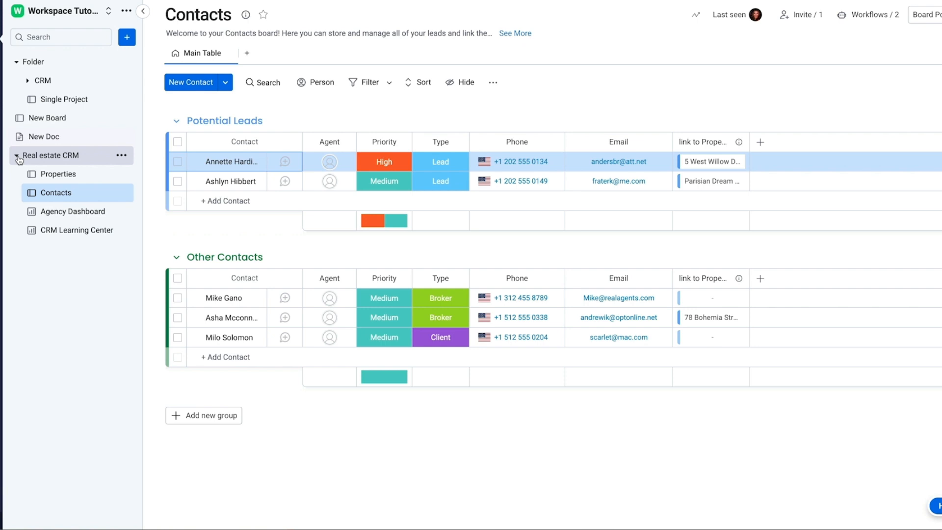
pyautogui.click(18, 158)
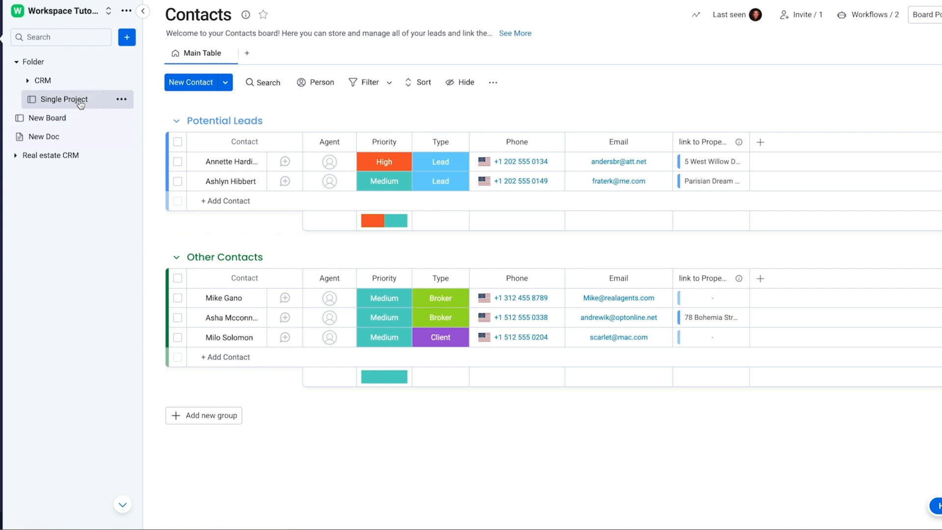
pyautogui.click(49, 100)
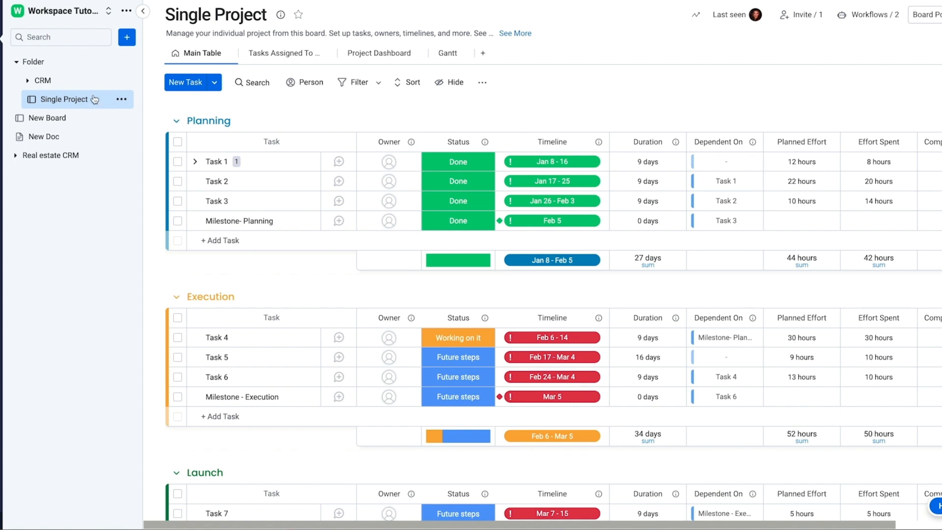
pyautogui.click(128, 42)
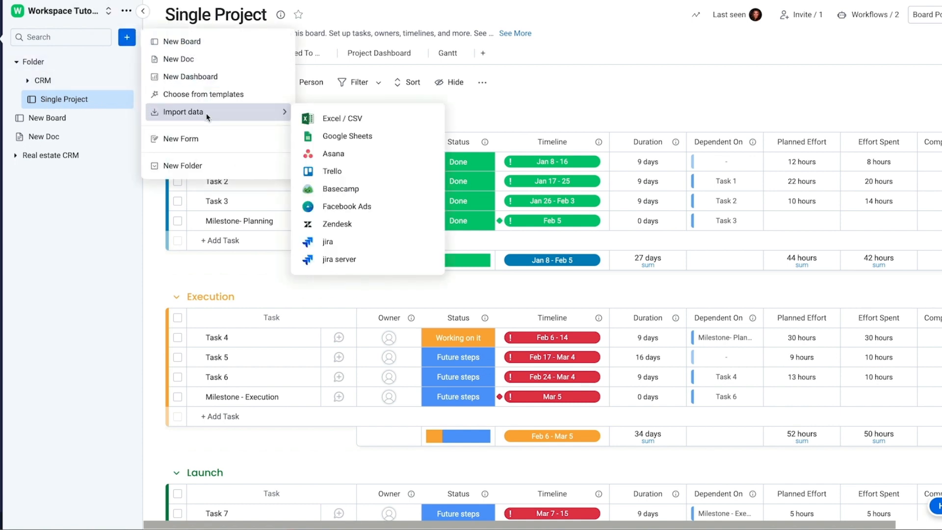
pyautogui.click(211, 95)
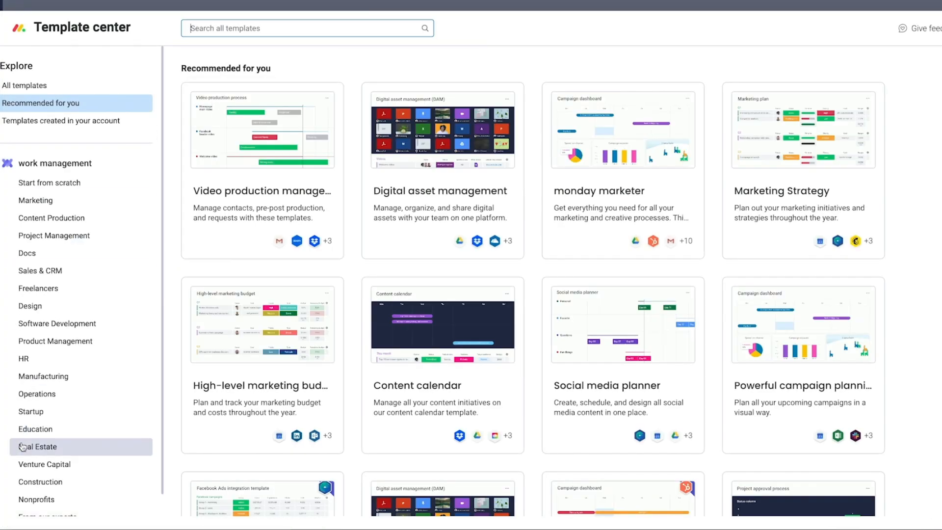
pyautogui.scroll(-1, 46, 446)
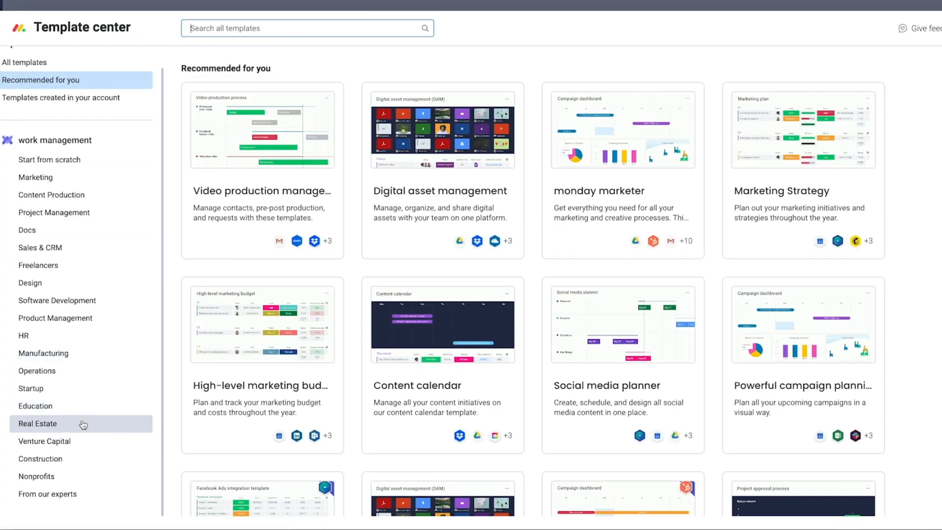
pyautogui.click(103, 212)
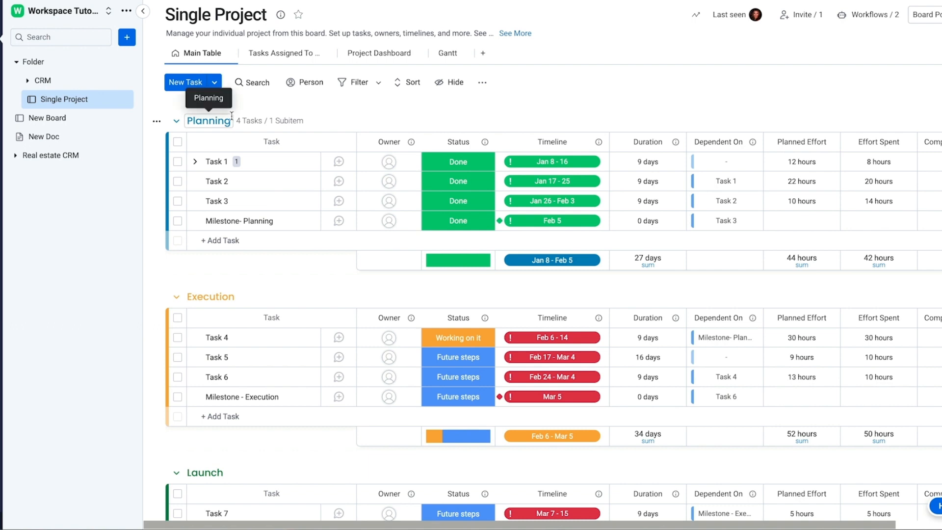
pyautogui.scroll(-1, 337, 296)
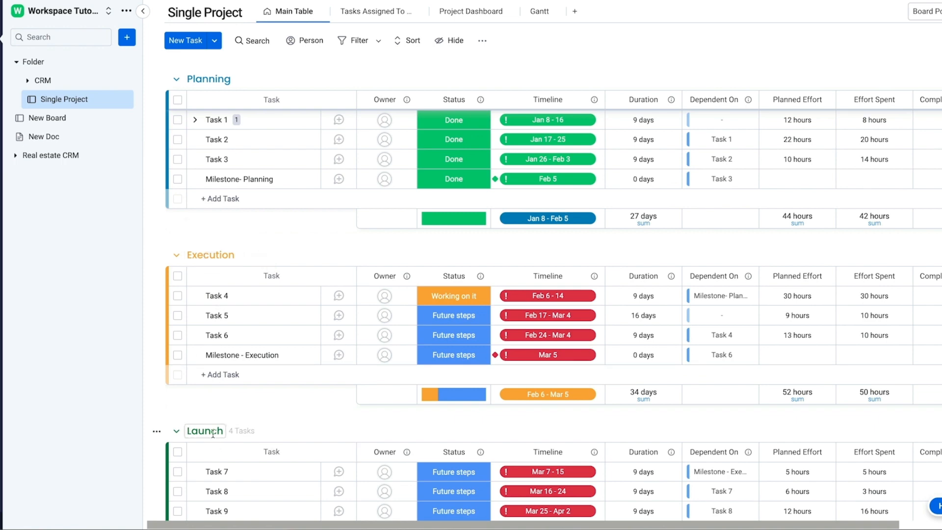
pyautogui.scroll(1, 269, 418)
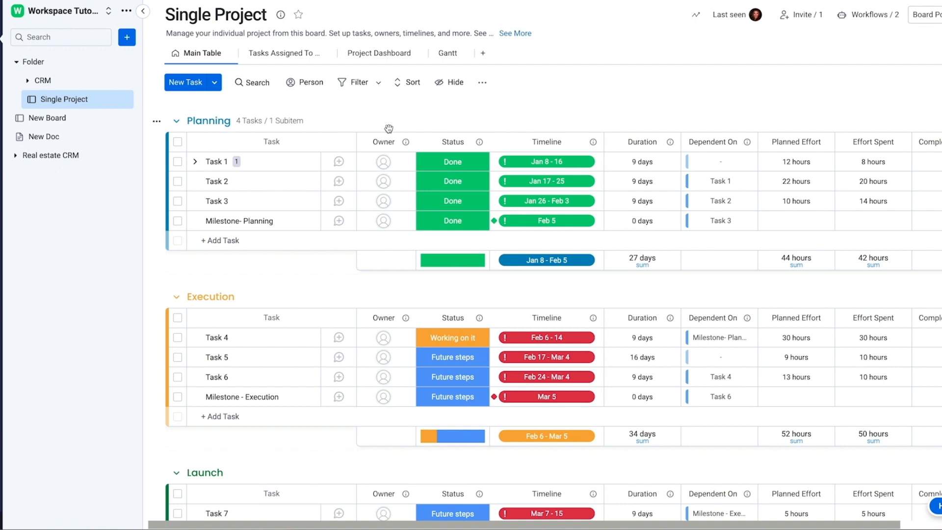
pyautogui.scroll(-2, 388, 128)
pyautogui.scroll(2, 361, 121)
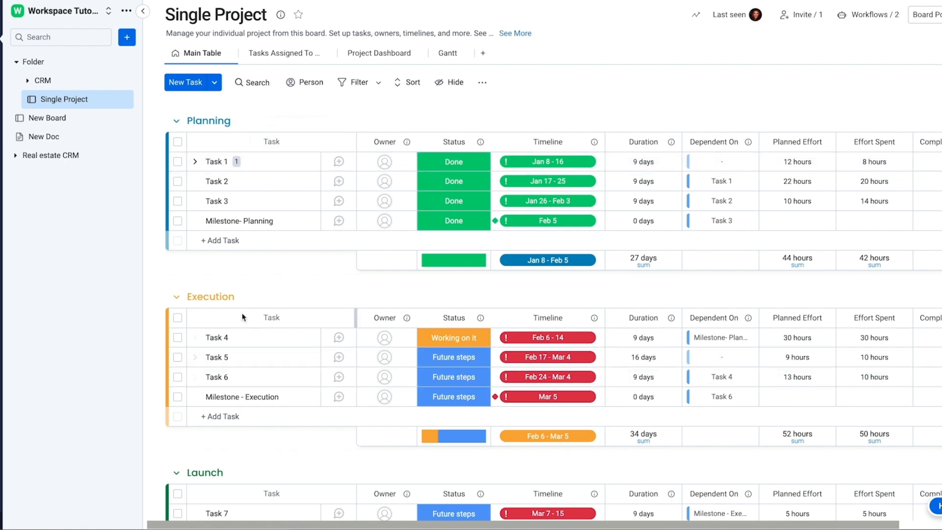
pyautogui.scroll(-4, 274, 289)
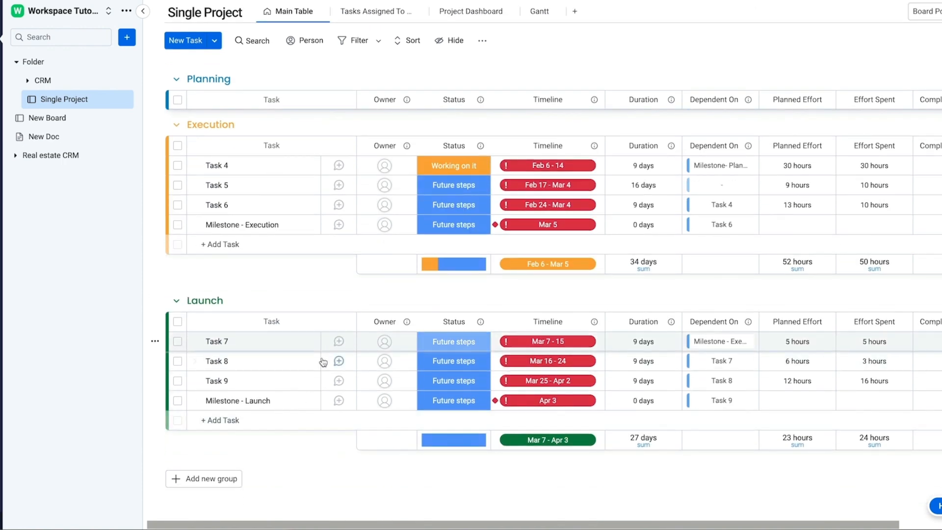
pyautogui.scroll(4, 343, 255)
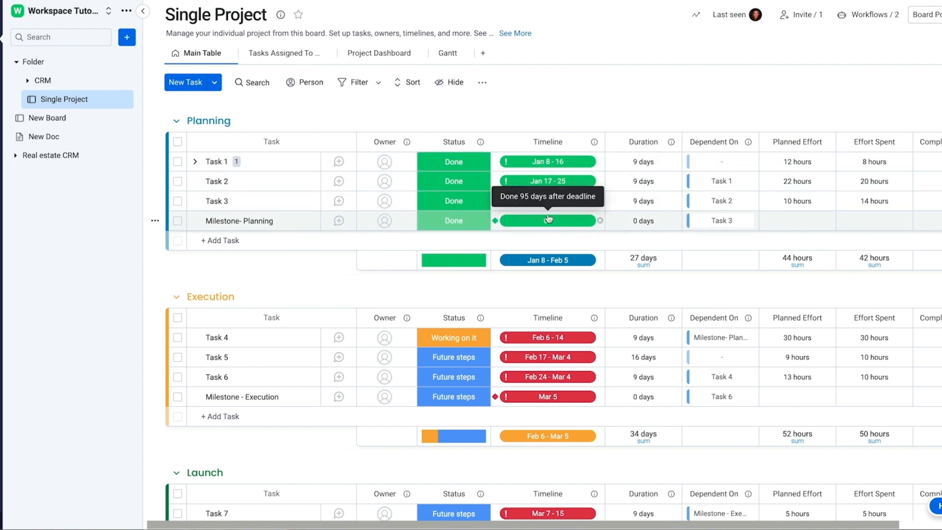
pyautogui.moveTo(558, 165)
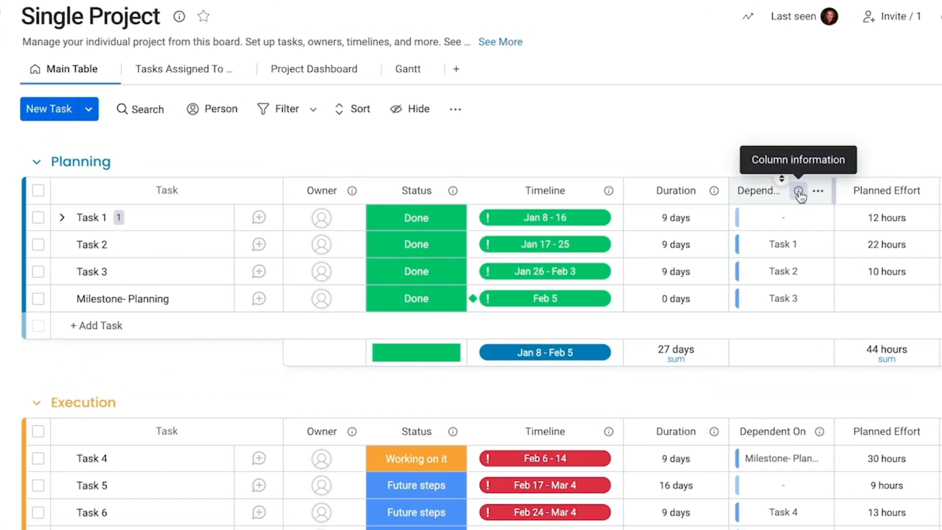
# Step: Dismiss the Dependent On info card and the Add View menu, then show the Gantt view
pyautogui.click(799, 191)
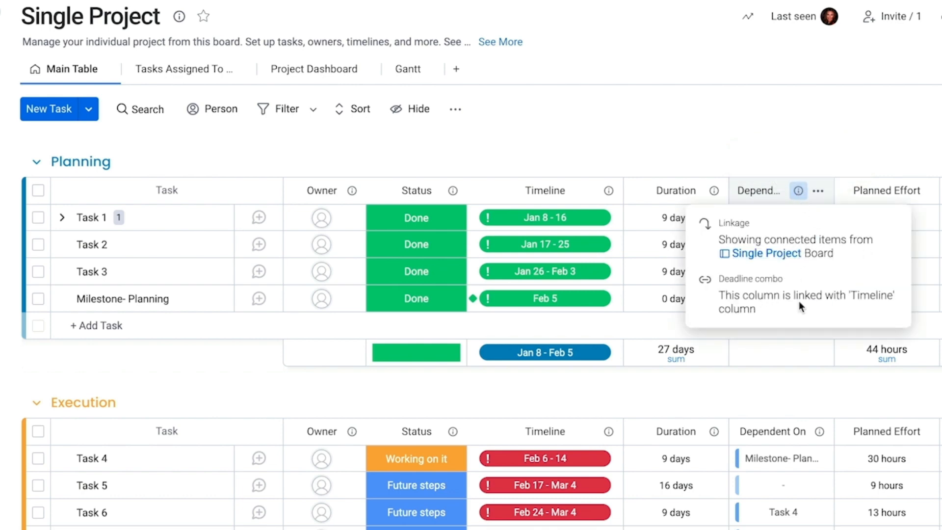
pyautogui.click(764, 141)
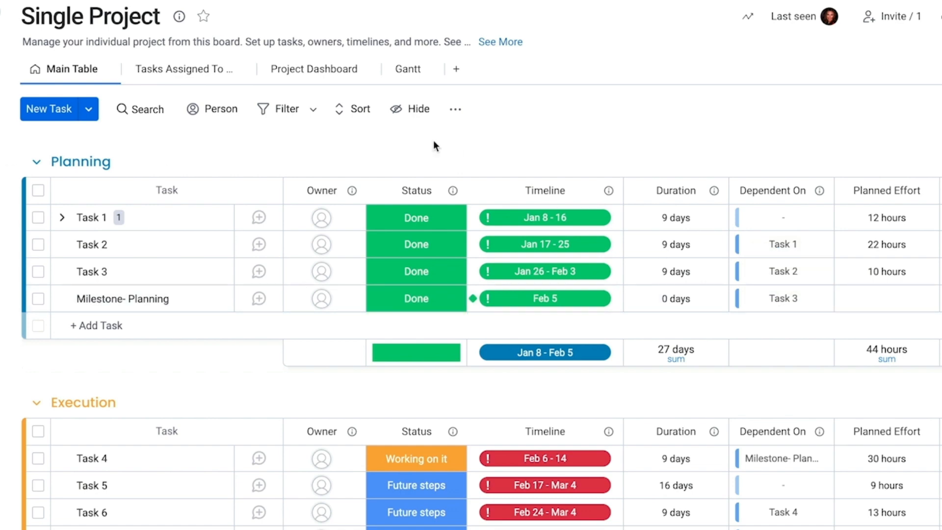
pyautogui.click(456, 70)
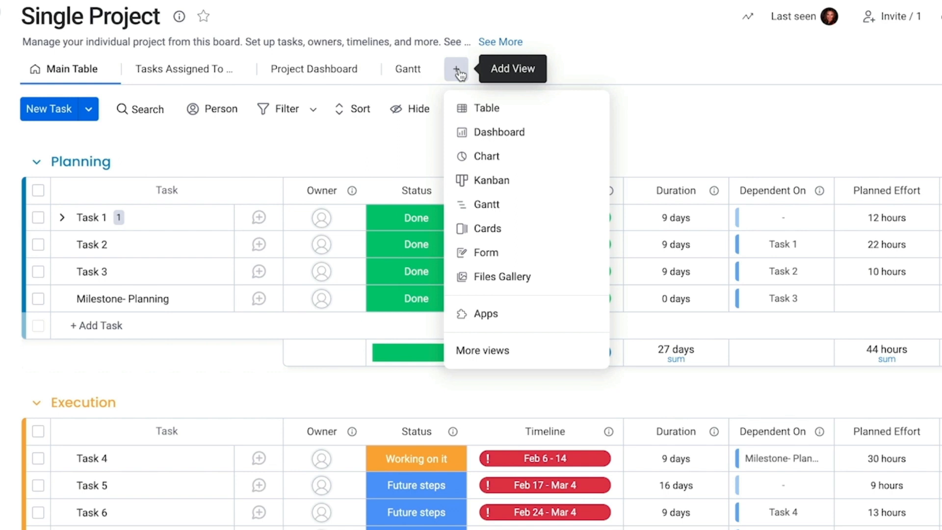
pyautogui.click(698, 95)
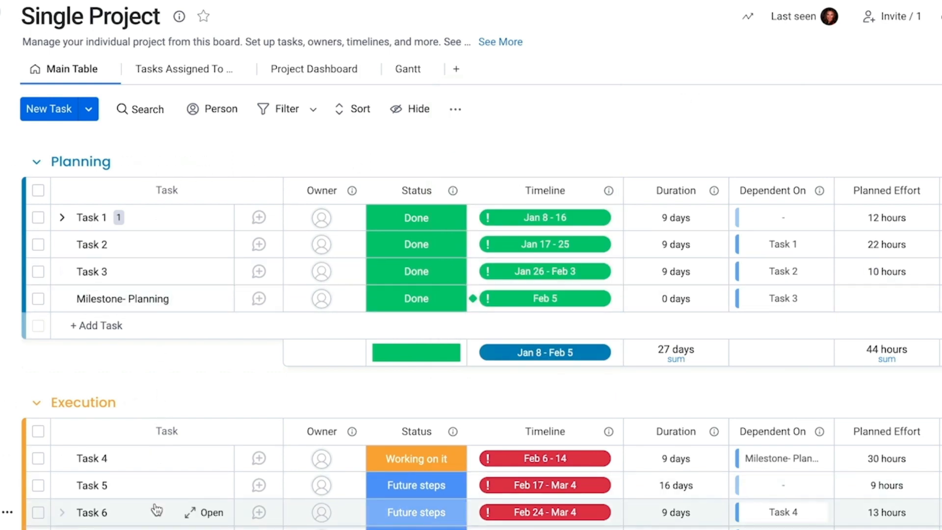
pyautogui.click(402, 80)
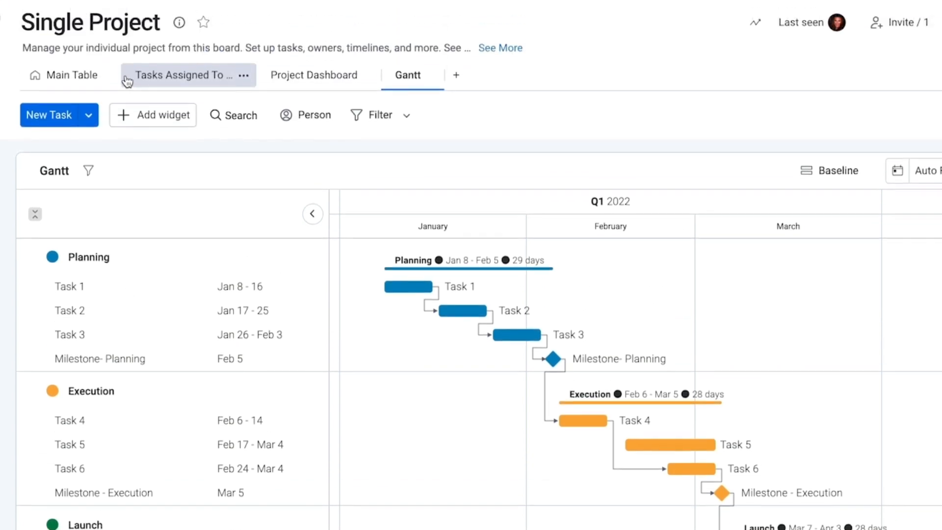
# Step: Set Task 1's timeline to Oct 1, 2021 – Jan 16, 2022 and check it on the Gantt chart
pyautogui.click(66, 79)
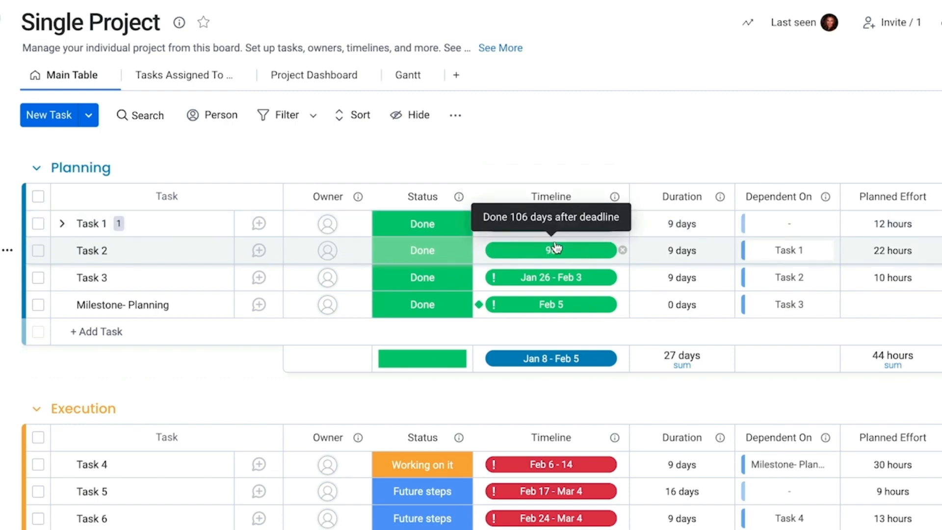
pyautogui.click(555, 224)
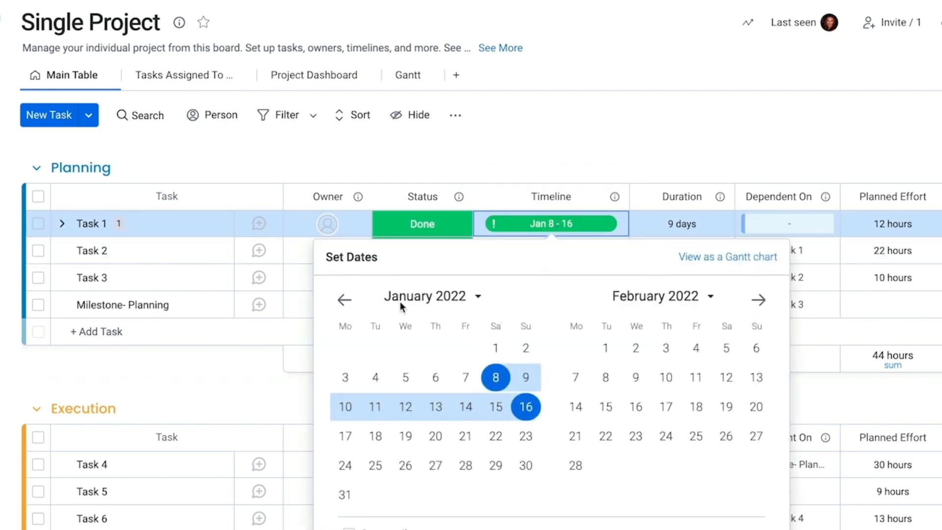
pyautogui.click(347, 300)
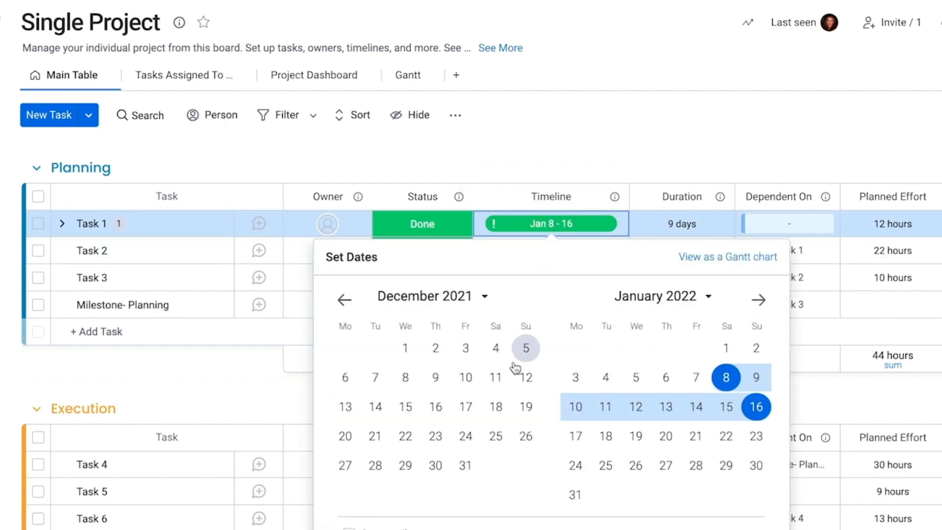
pyautogui.click(344, 300)
pyautogui.click(344, 299)
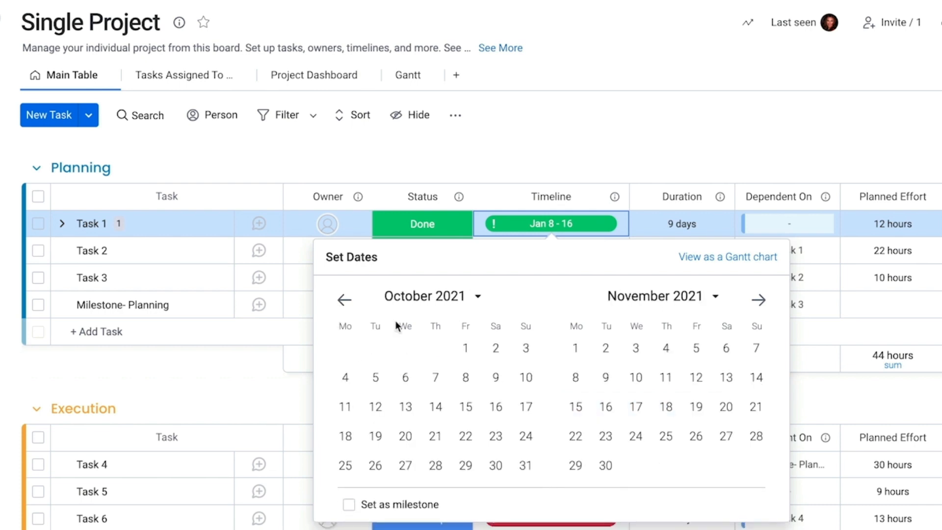
pyautogui.click(465, 348)
pyautogui.click(762, 309)
pyautogui.click(762, 309)
pyautogui.click(760, 307)
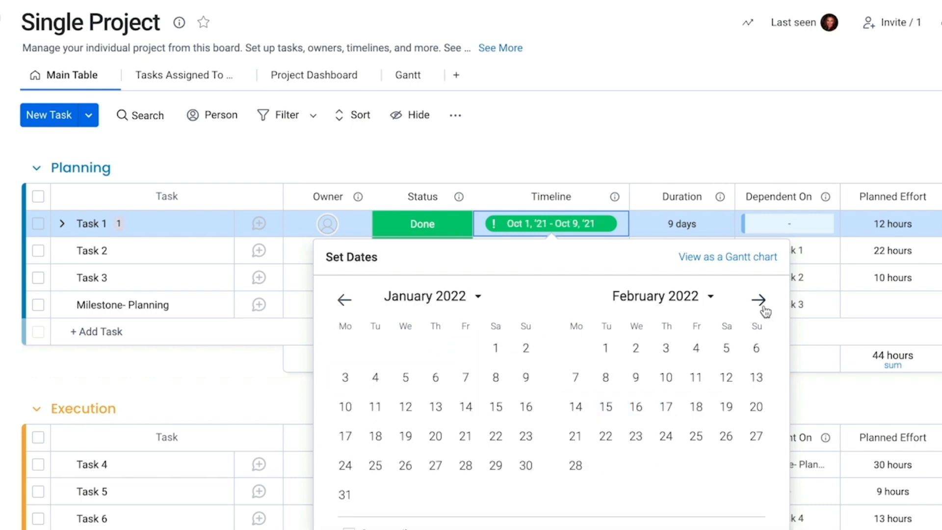
pyautogui.click(760, 307)
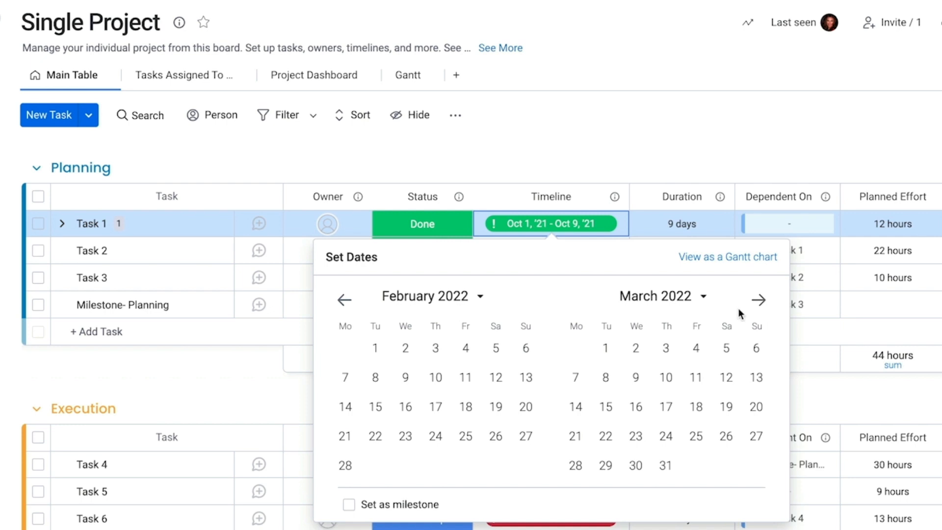
pyautogui.click(345, 299)
pyautogui.click(526, 407)
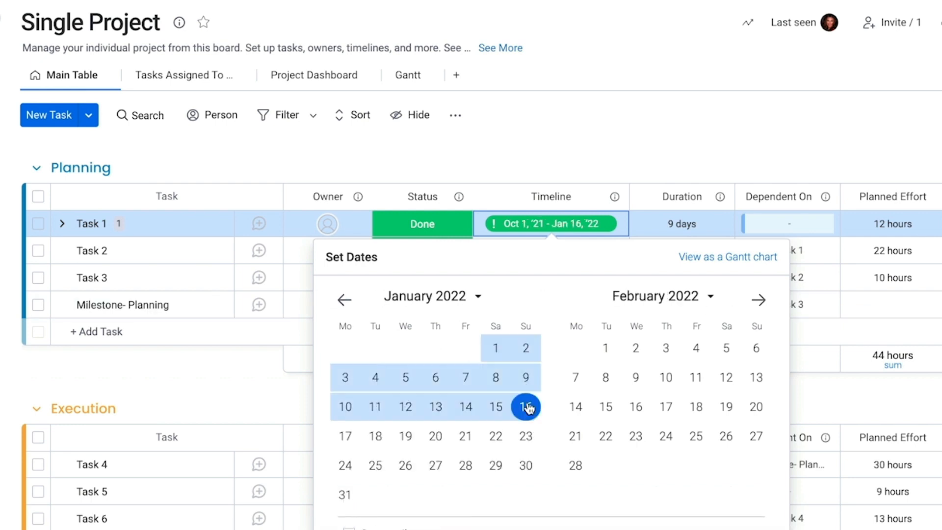
pyautogui.click(573, 139)
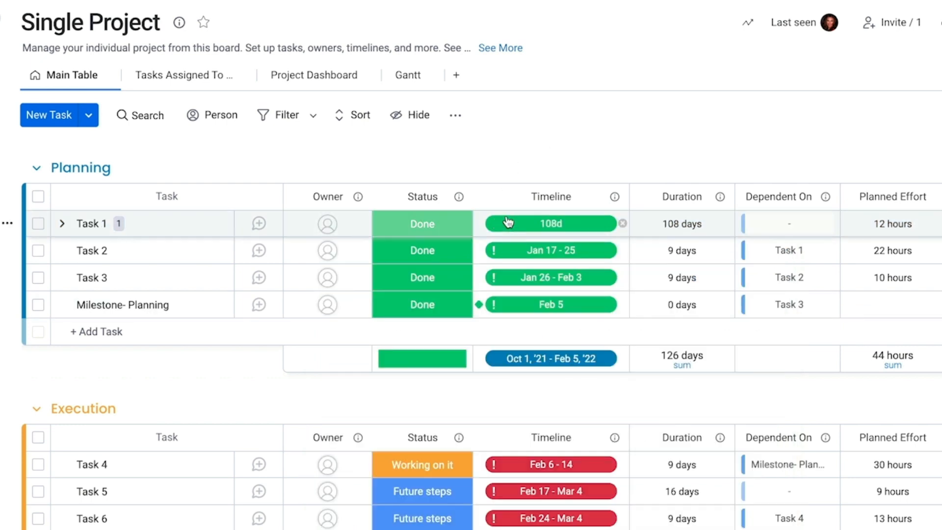
pyautogui.click(397, 76)
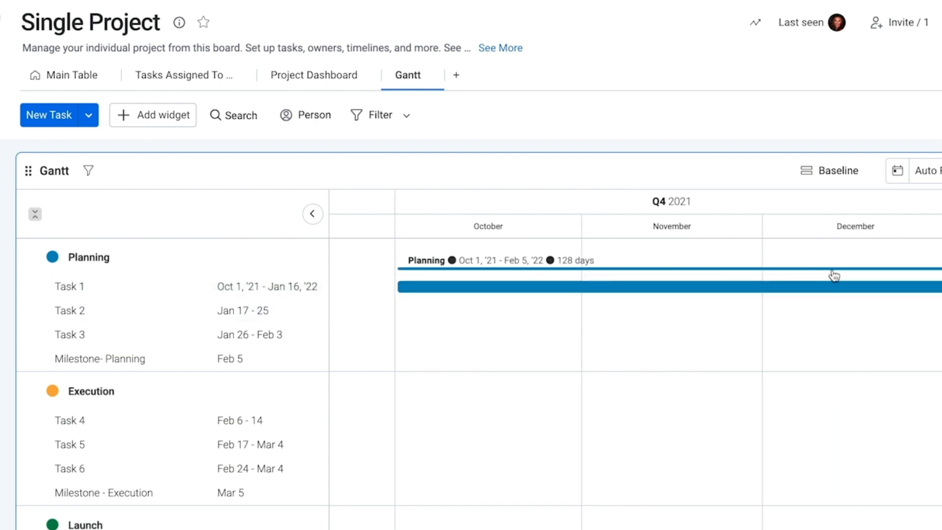
# Step: Return to the Main Table and scroll to the Effort Spent, Completion Date and Completion Status columns
pyautogui.hscroll(4, 824, 279)
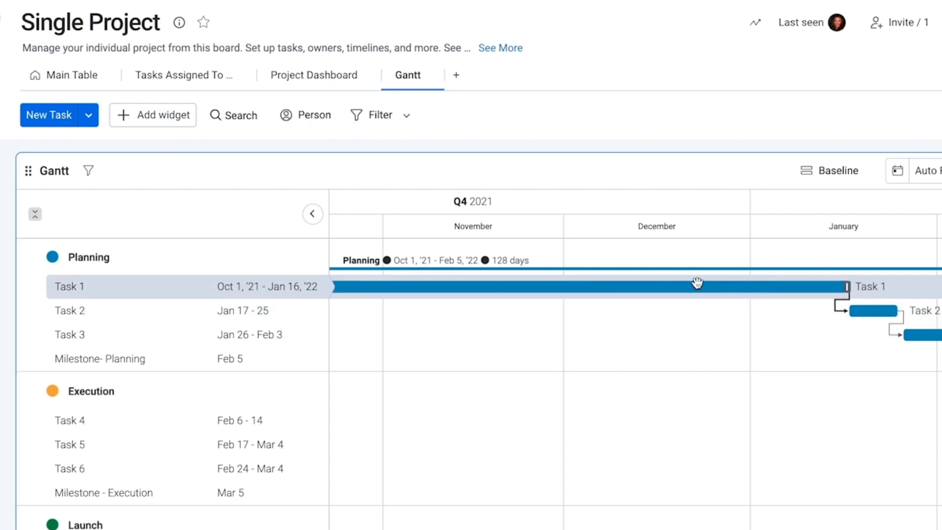
pyautogui.click(77, 76)
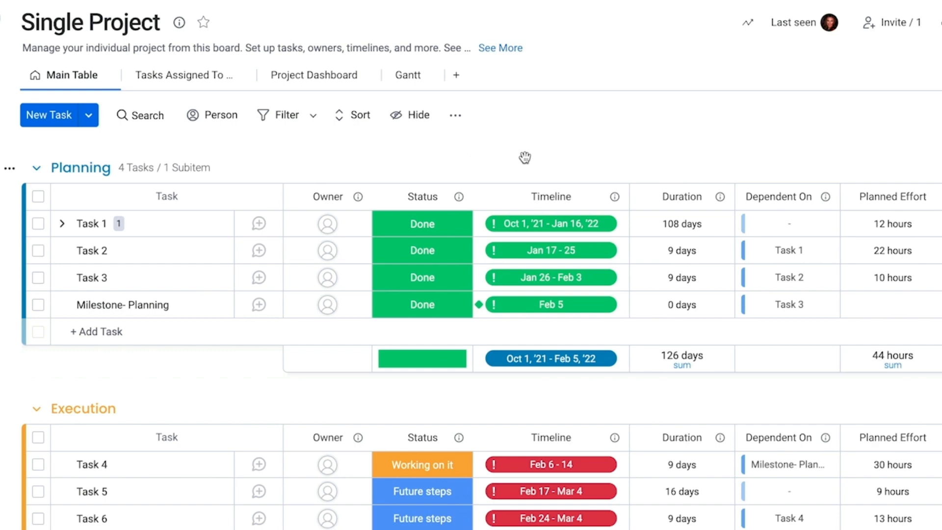
pyautogui.hscroll(5, 842, 201)
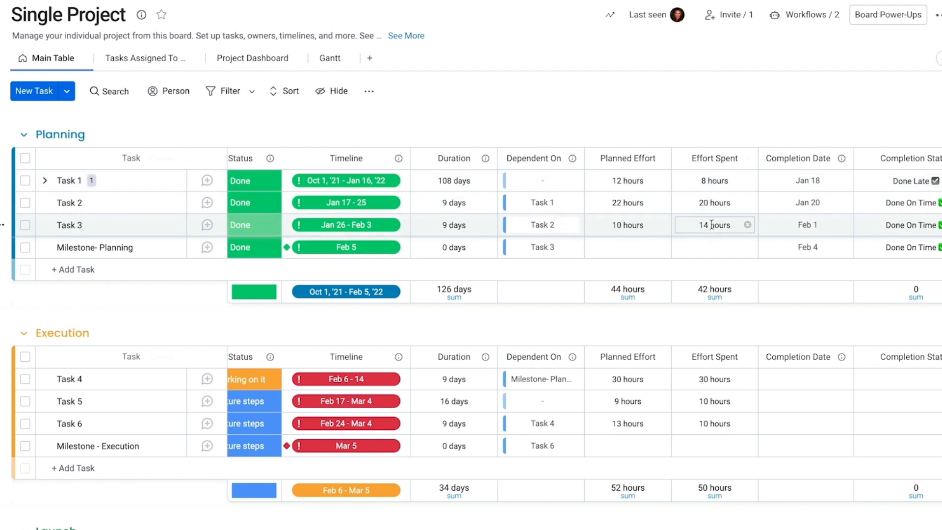
# Step: Inspect Task 1's Jan 18 completion date, the column description and the Completion Status formula
pyautogui.hscroll(1, 711, 225)
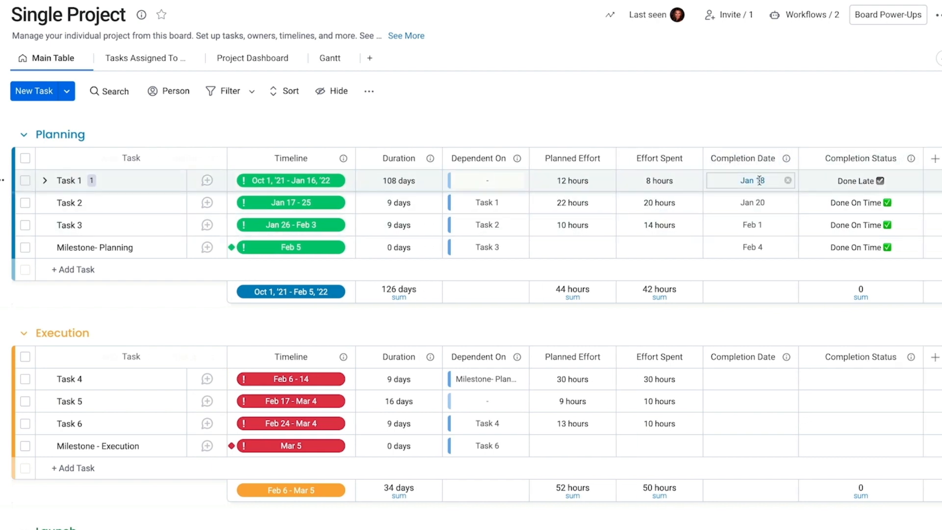
pyautogui.click(759, 180)
pyautogui.click(772, 161)
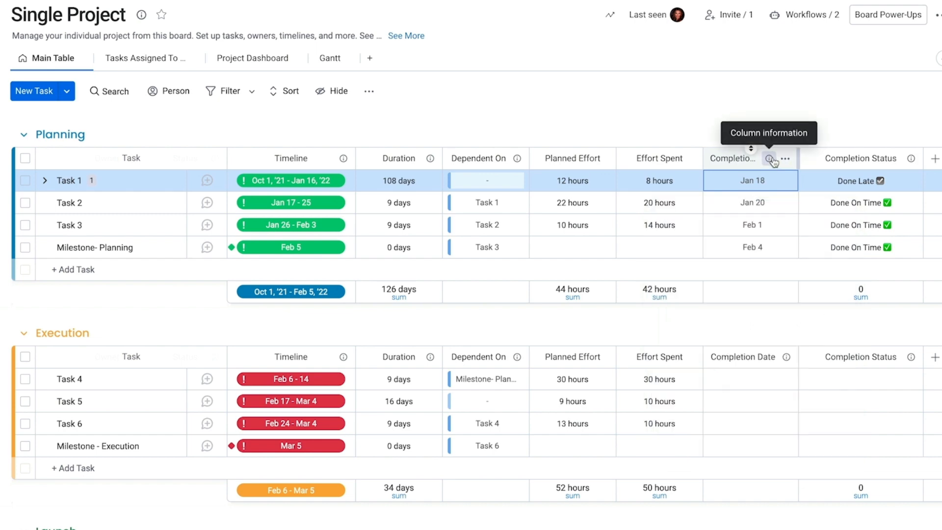
pyautogui.click(772, 160)
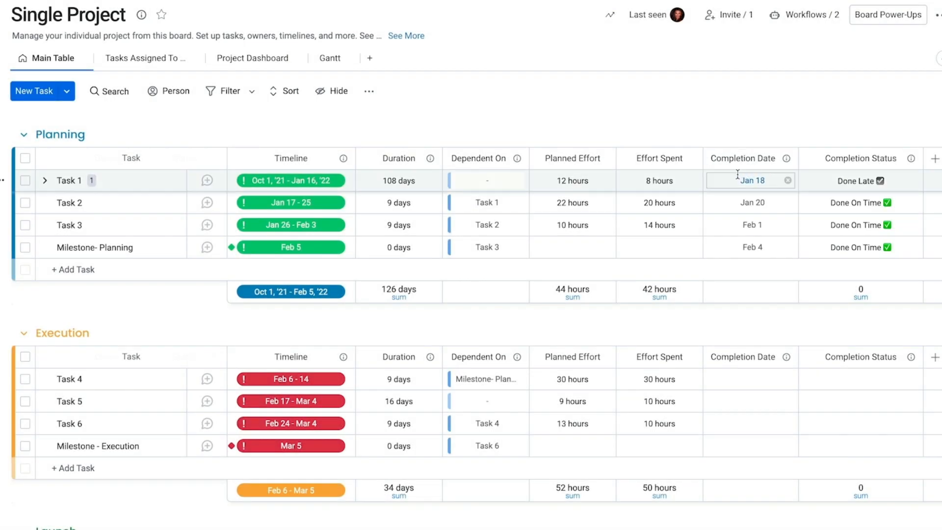
pyautogui.click(863, 203)
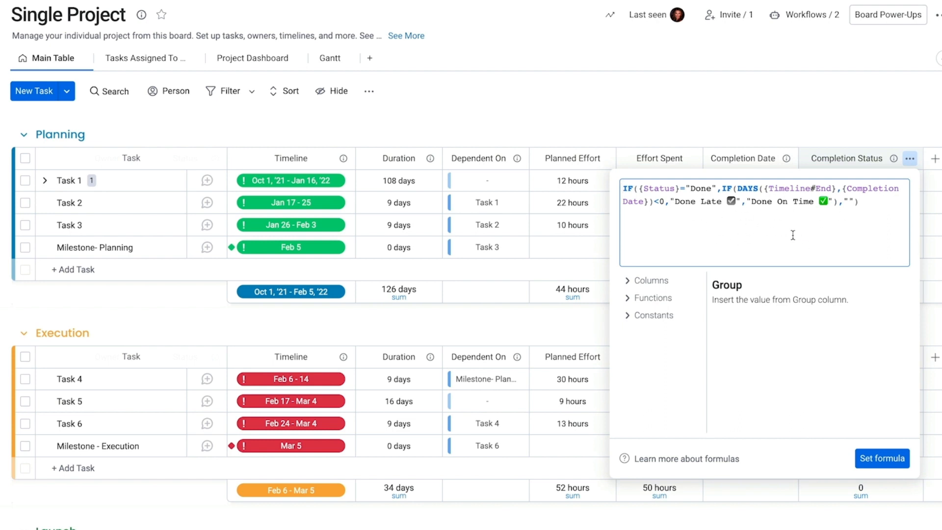
pyautogui.click(694, 135)
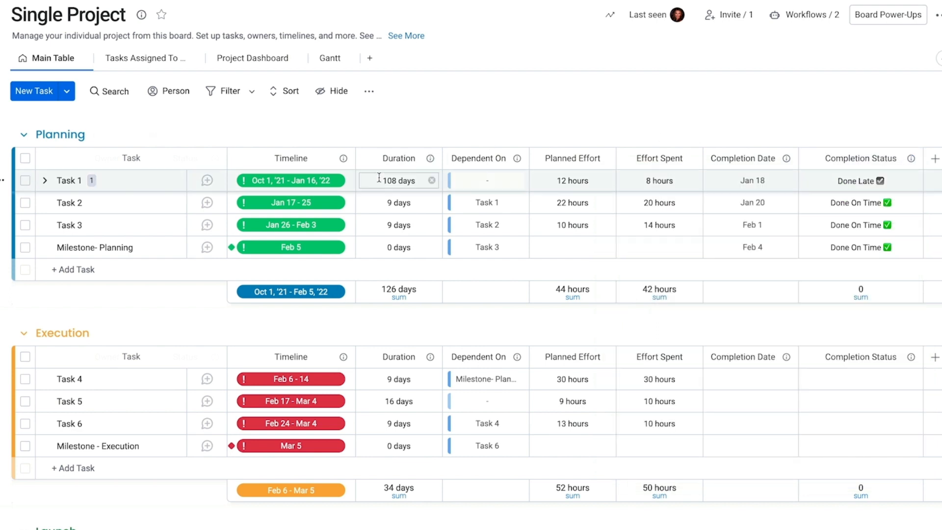
# Step: Switch Task 2's status to Working on it, then back to Done
pyautogui.hscroll(-3, 448, 204)
pyautogui.click(337, 202)
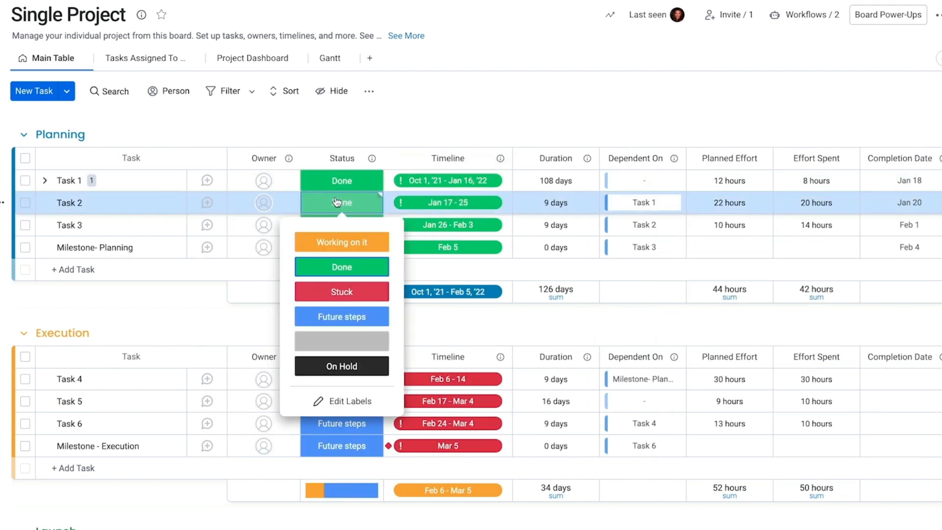
pyautogui.click(353, 202)
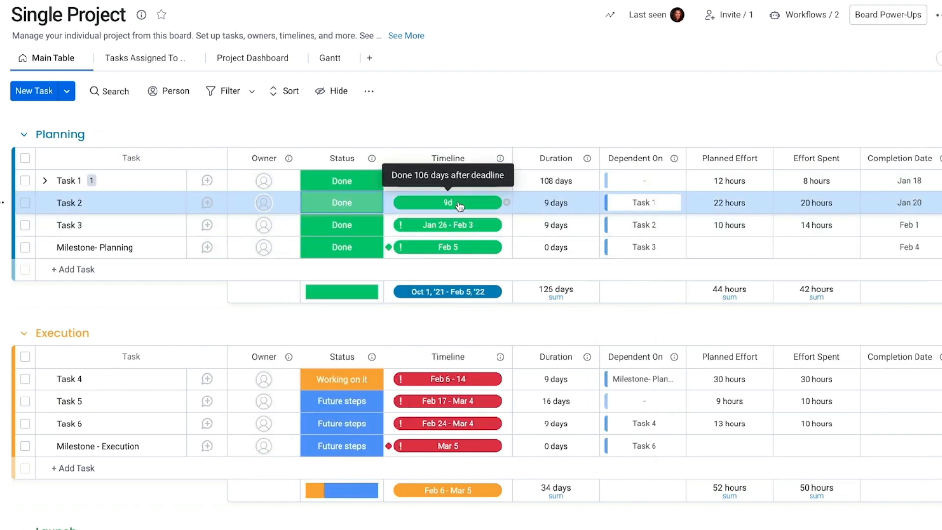
pyautogui.hscroll(3, 462, 205)
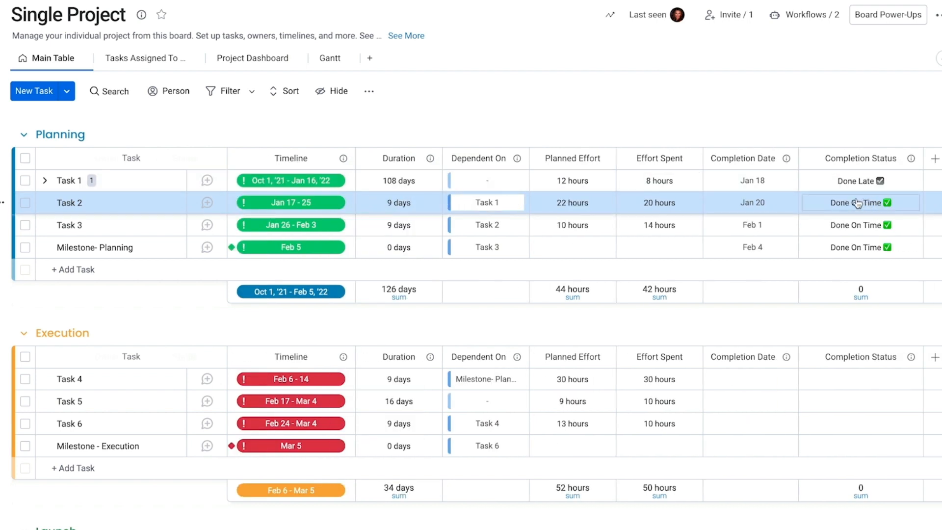
pyautogui.hscroll(-3, 544, 229)
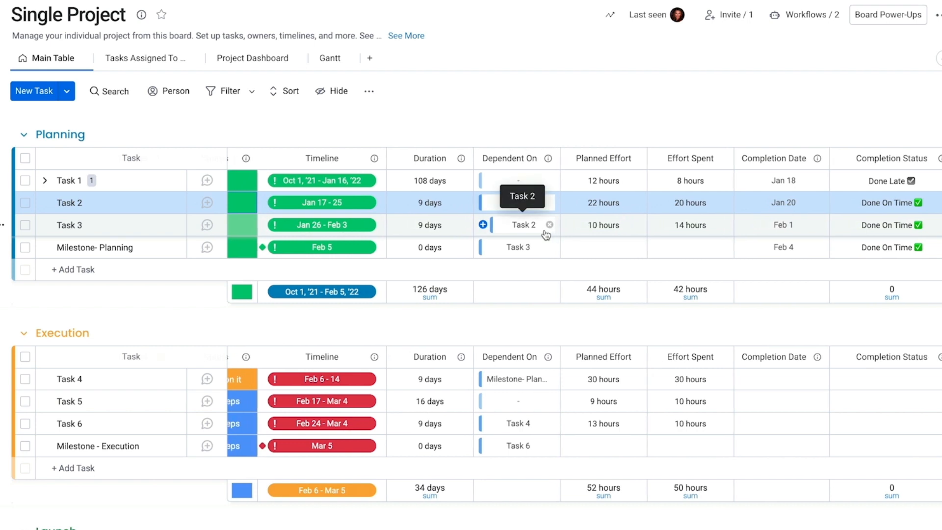
pyautogui.hscroll(-2, 545, 235)
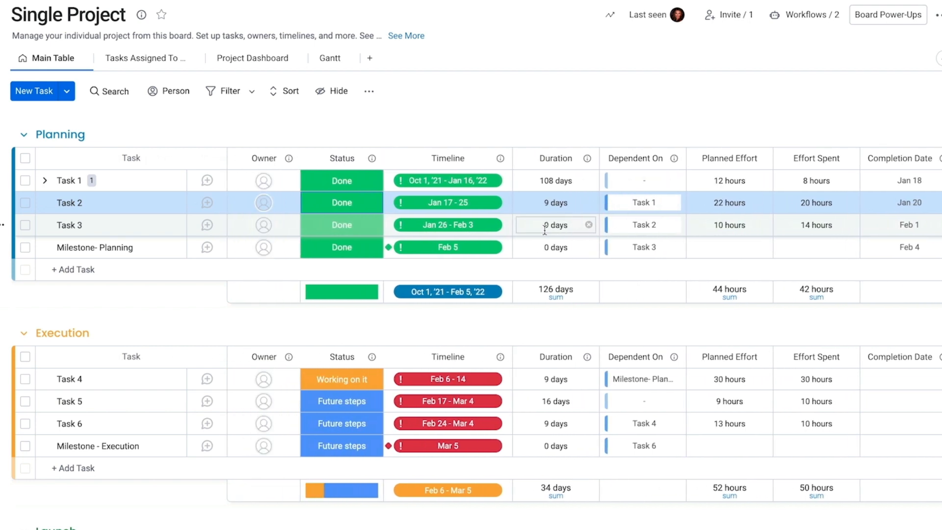
pyautogui.click(342, 203)
pyautogui.click(340, 243)
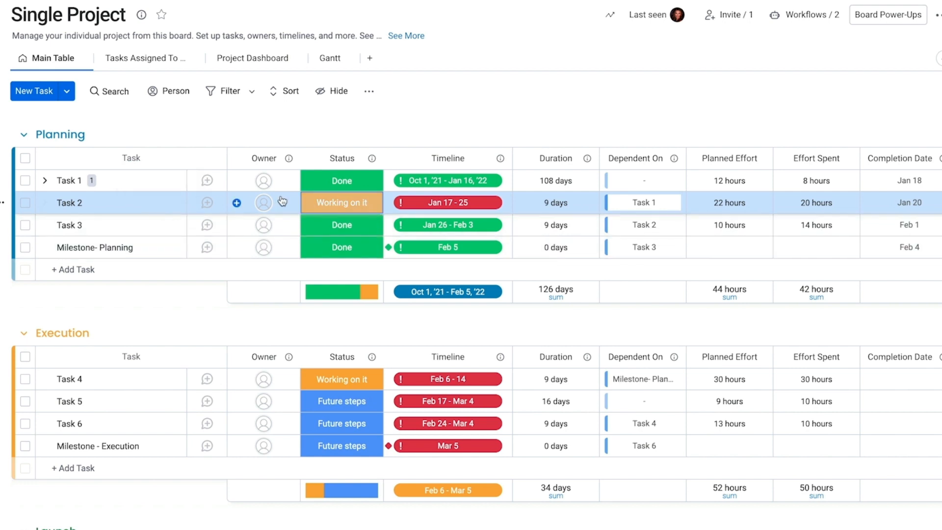
pyautogui.click(342, 203)
pyautogui.click(339, 267)
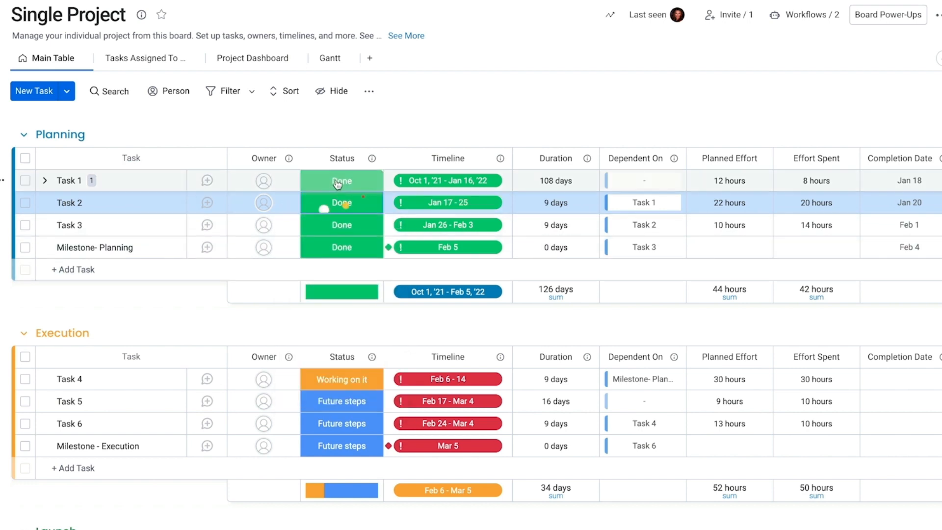
# Step: Set Task 1 to Working on it, then to Done so its completion date becomes Nov 15
pyautogui.click(337, 184)
pyautogui.click(339, 219)
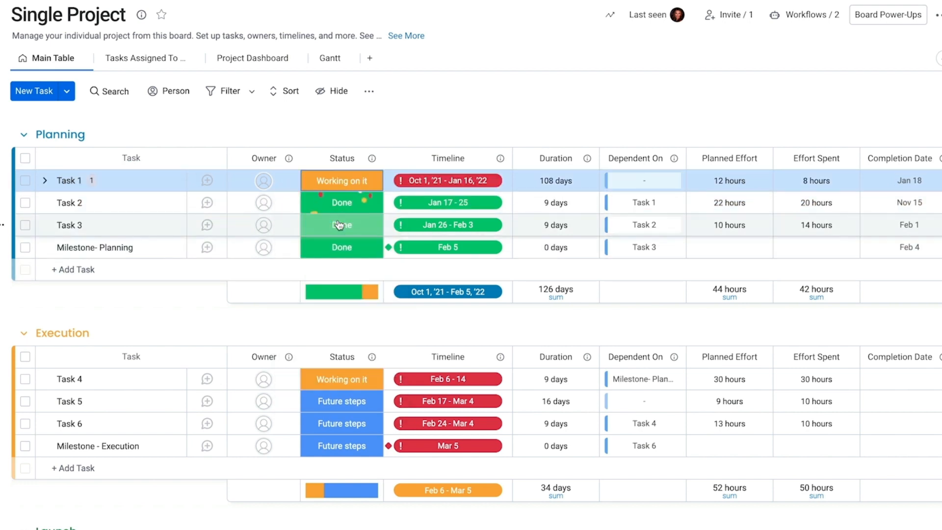
pyautogui.click(344, 183)
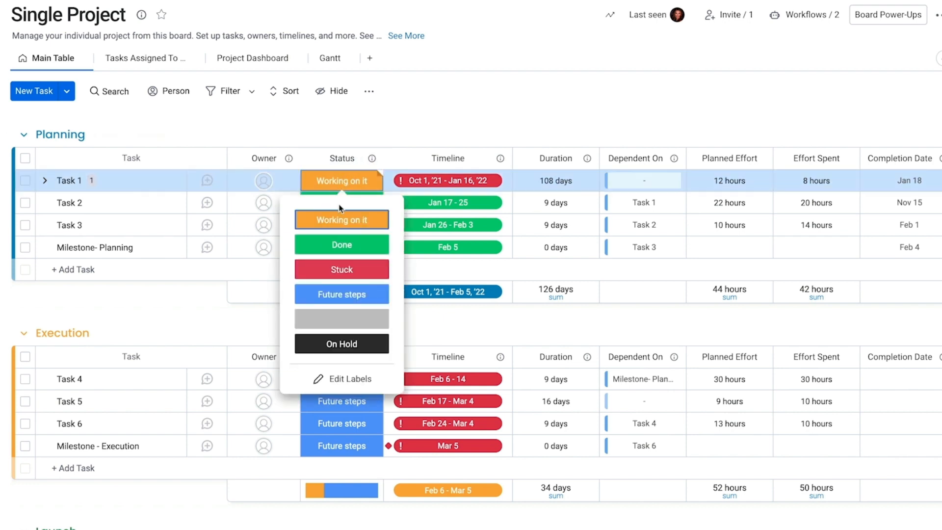
pyautogui.click(342, 244)
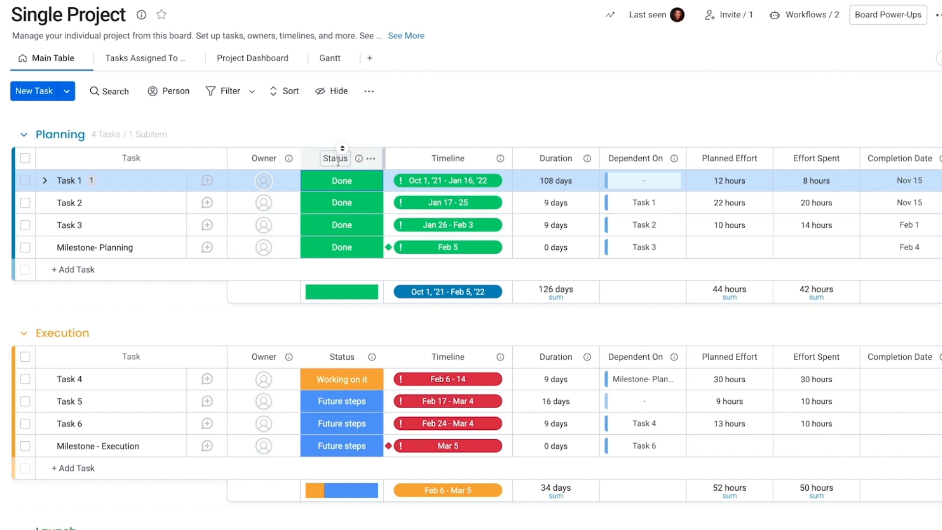
# Step: Check the two active workflows on the Single Project board, then scroll the workflow template gallery
pyautogui.click(800, 15)
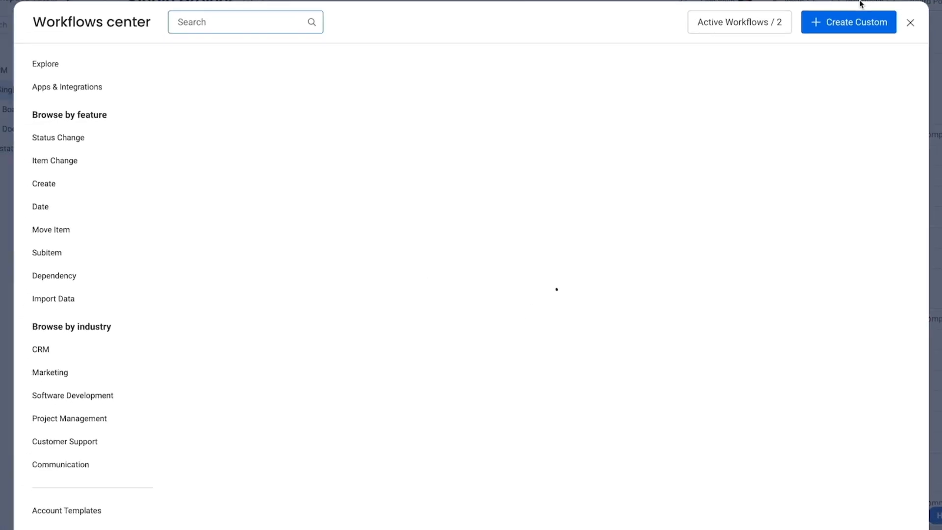
pyautogui.click(722, 21)
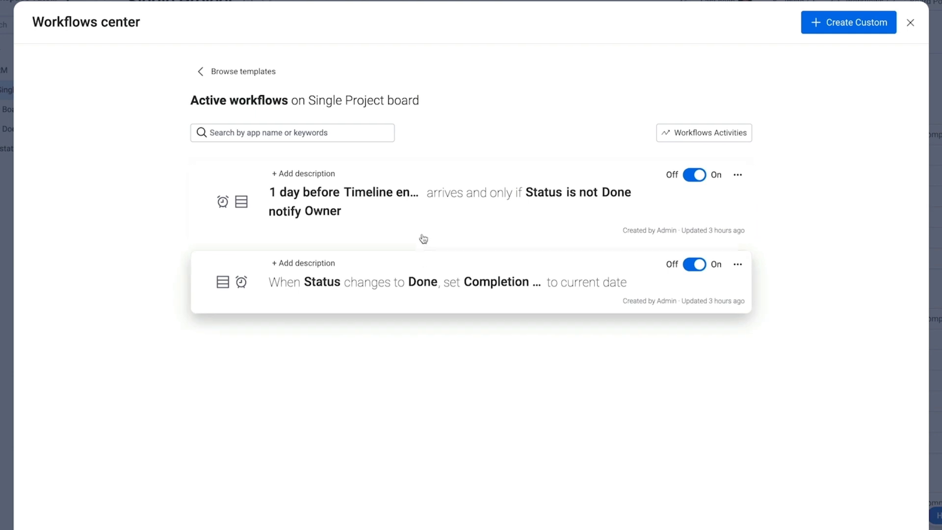
pyautogui.click(239, 71)
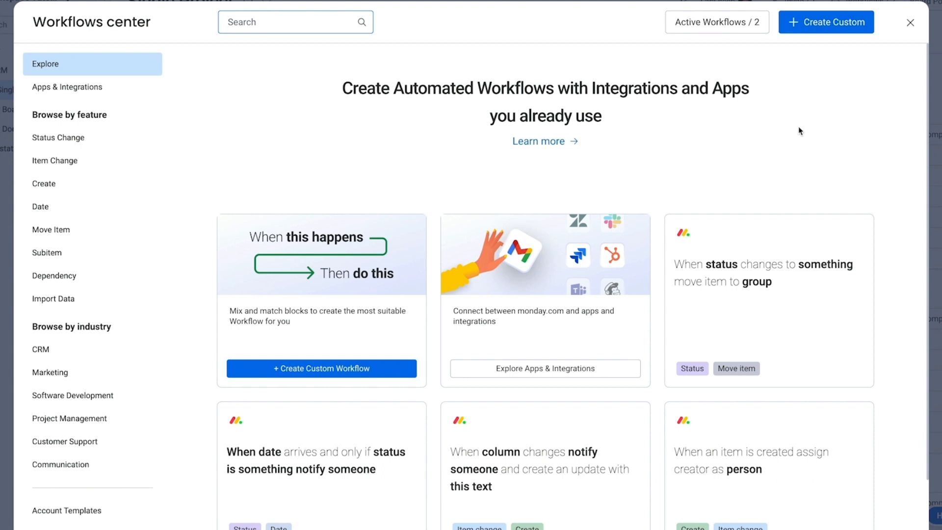
pyautogui.scroll(-3, 799, 131)
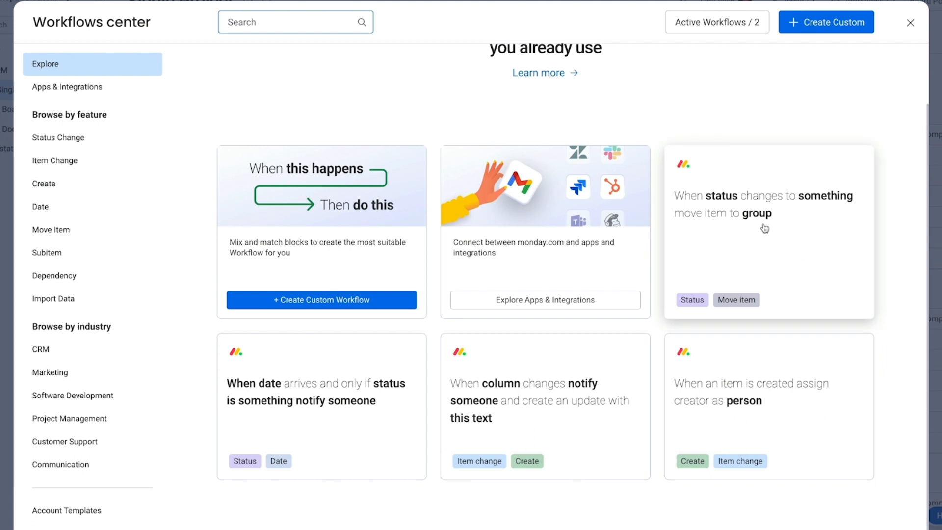
# Step: Close the Workflows center and set Task 1's status back to Working on it
pyautogui.click(910, 24)
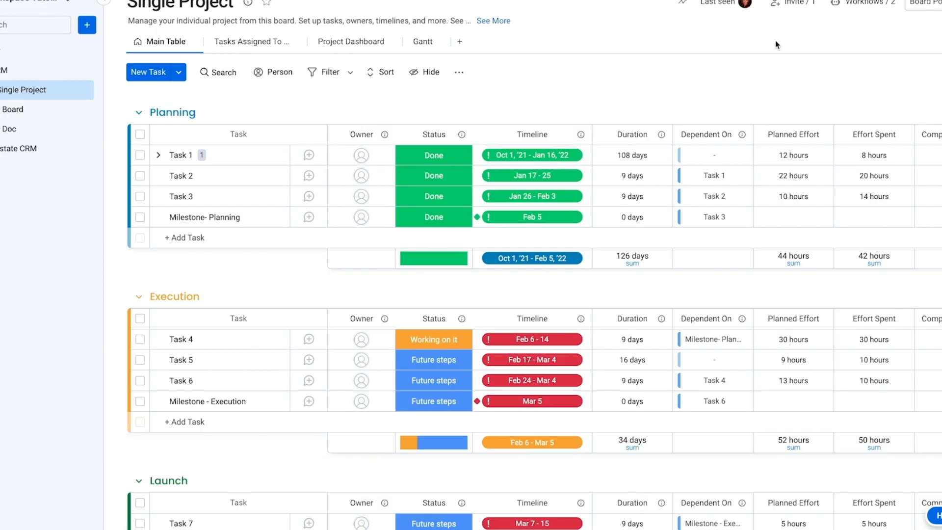
pyautogui.click(444, 157)
pyautogui.click(436, 191)
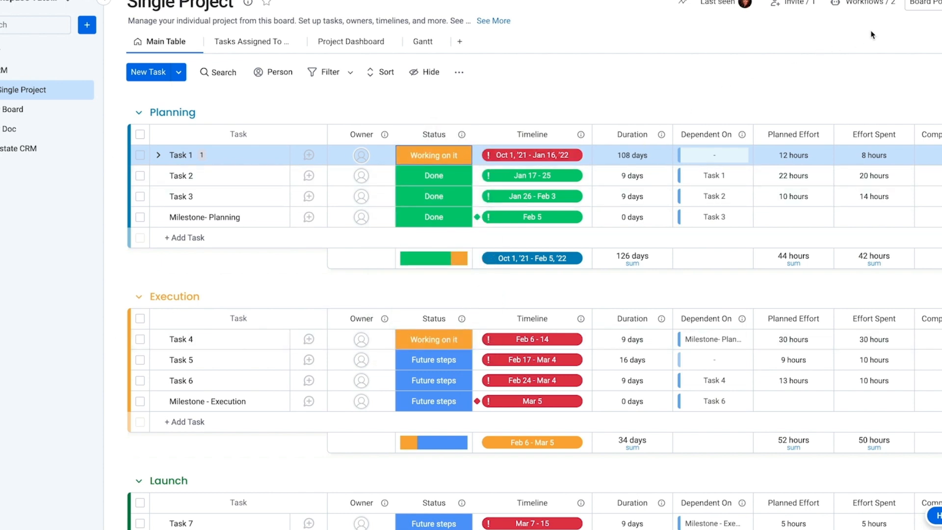
# Step: Create the automation 'When Status changes to Done, move item to Execution'
pyautogui.click(863, 9)
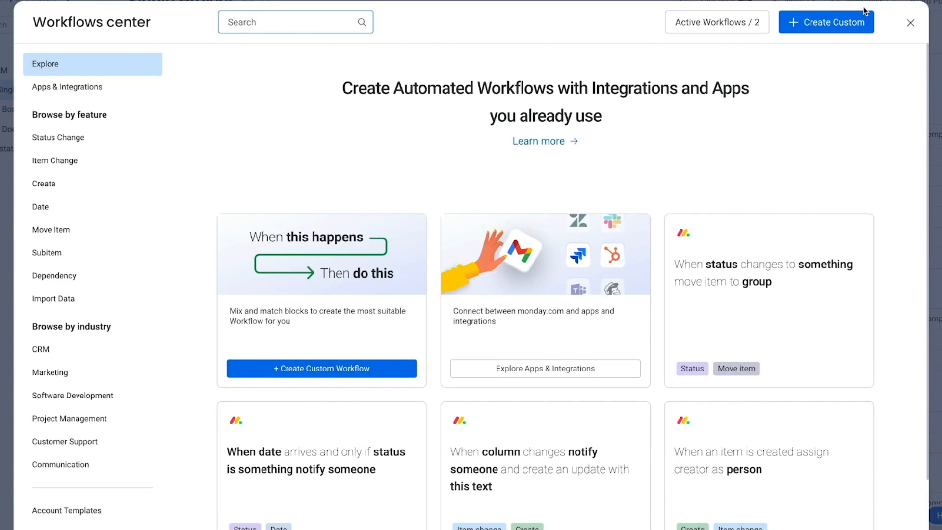
pyautogui.click(762, 279)
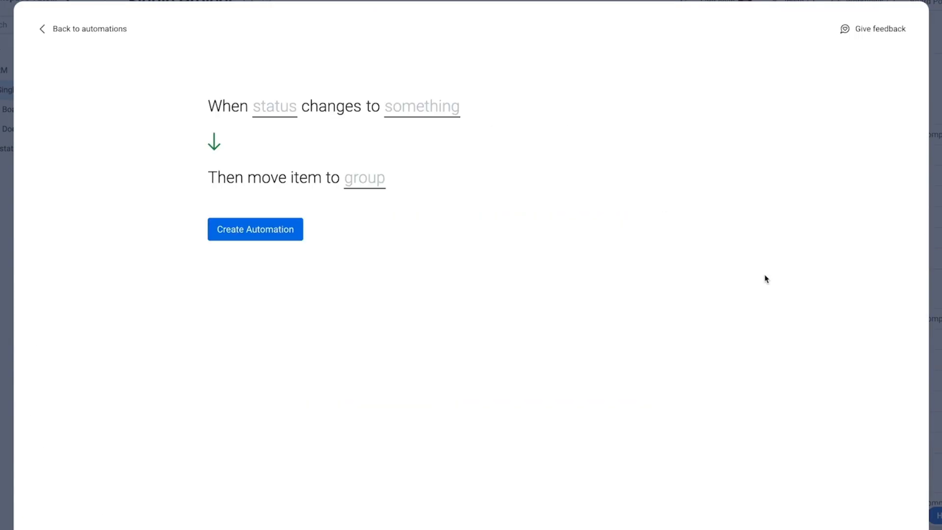
pyautogui.click(288, 111)
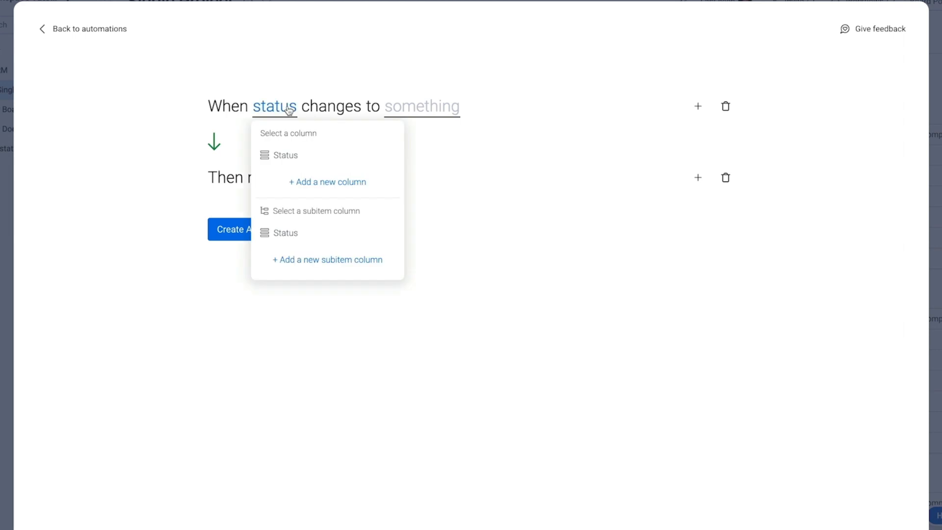
pyautogui.click(282, 156)
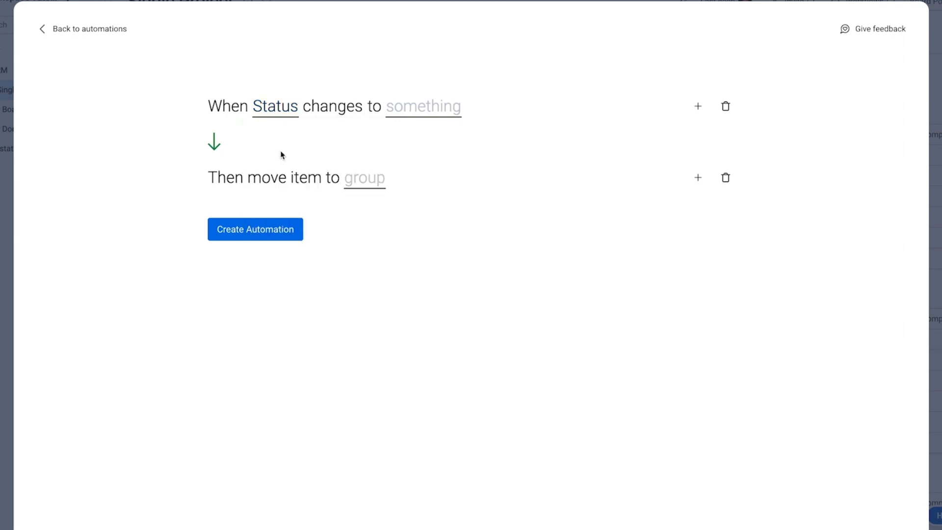
pyautogui.click(412, 110)
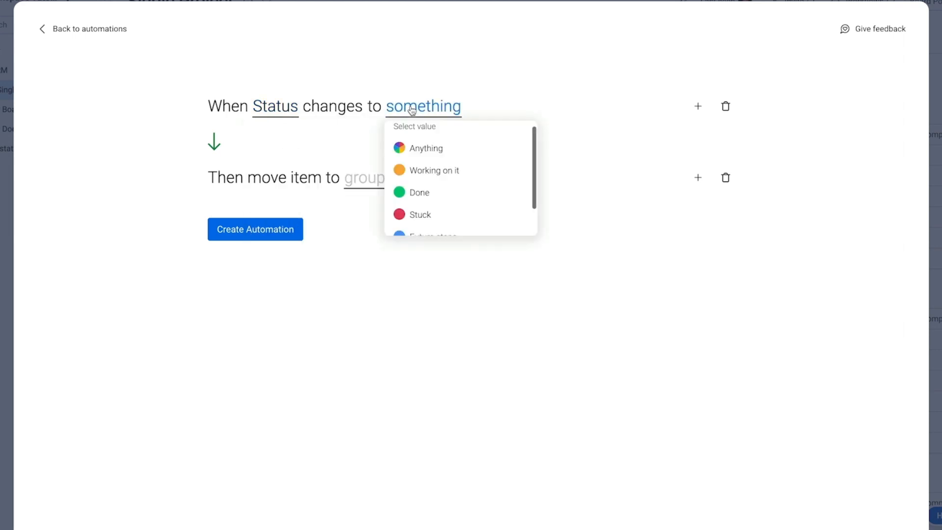
pyautogui.click(413, 192)
pyautogui.click(371, 180)
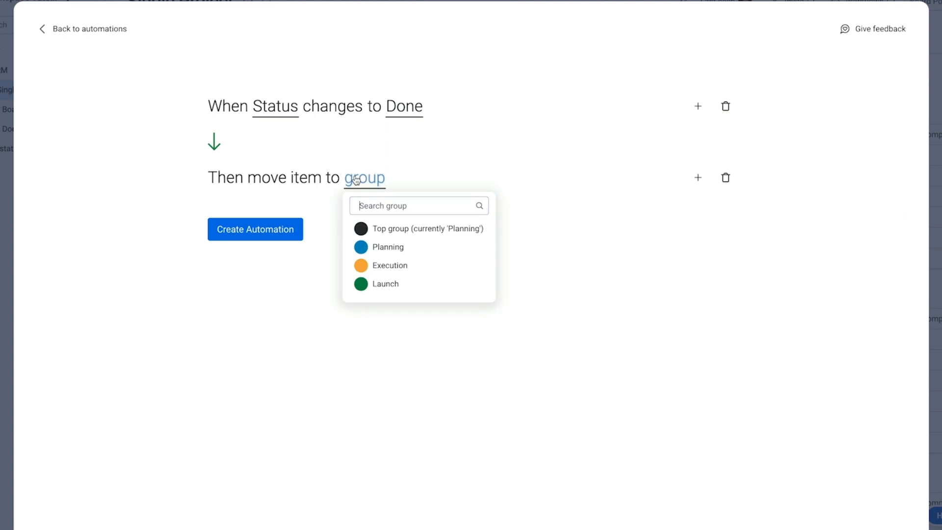
pyautogui.click(378, 264)
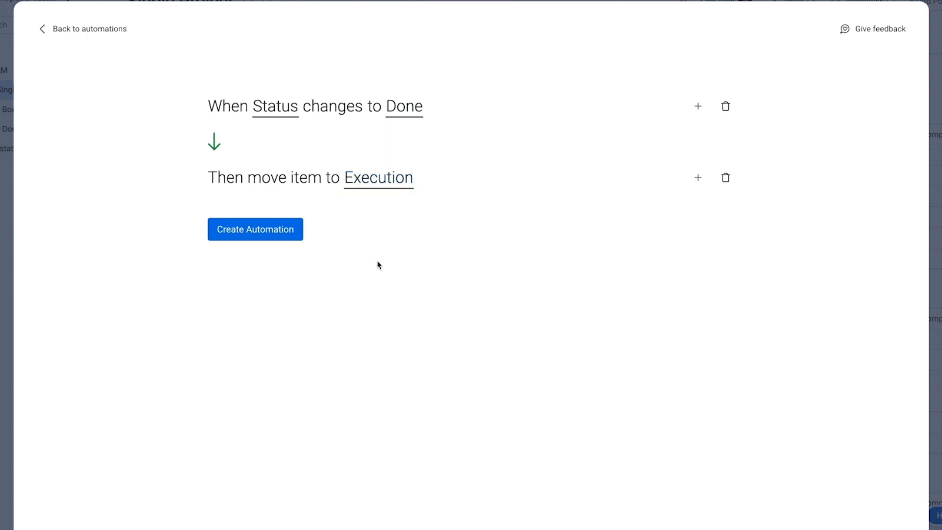
pyautogui.click(277, 116)
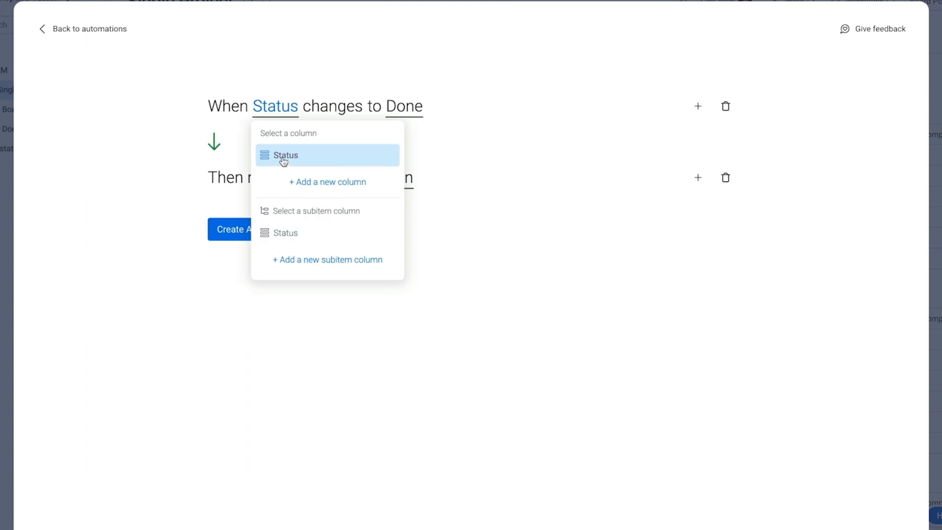
pyautogui.click(518, 269)
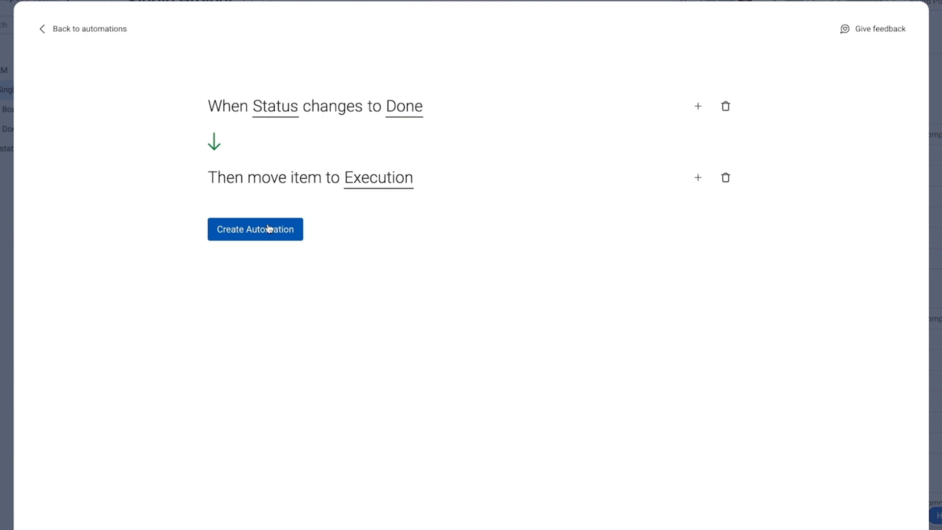
pyautogui.click(269, 228)
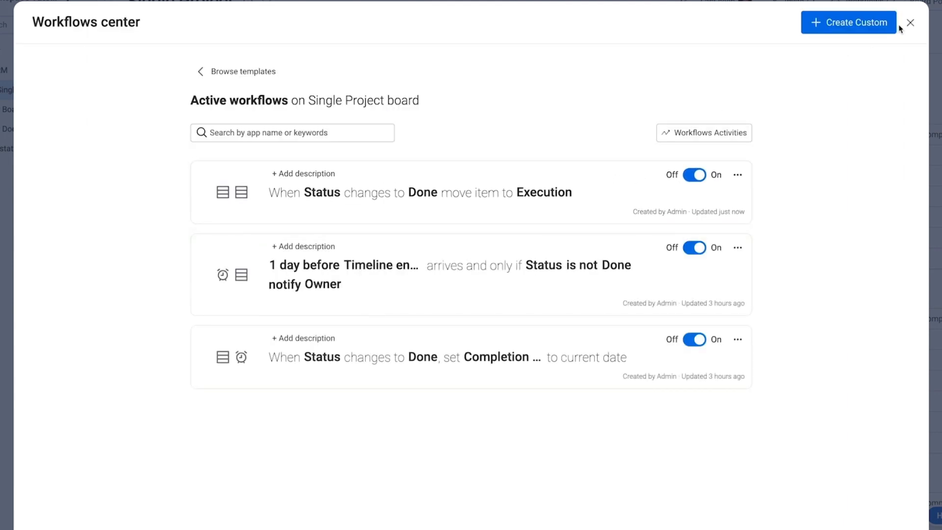
# Step: Set Task 1 to Done so it moves into Execution, then reopen Workflows showing 3 active
pyautogui.click(909, 22)
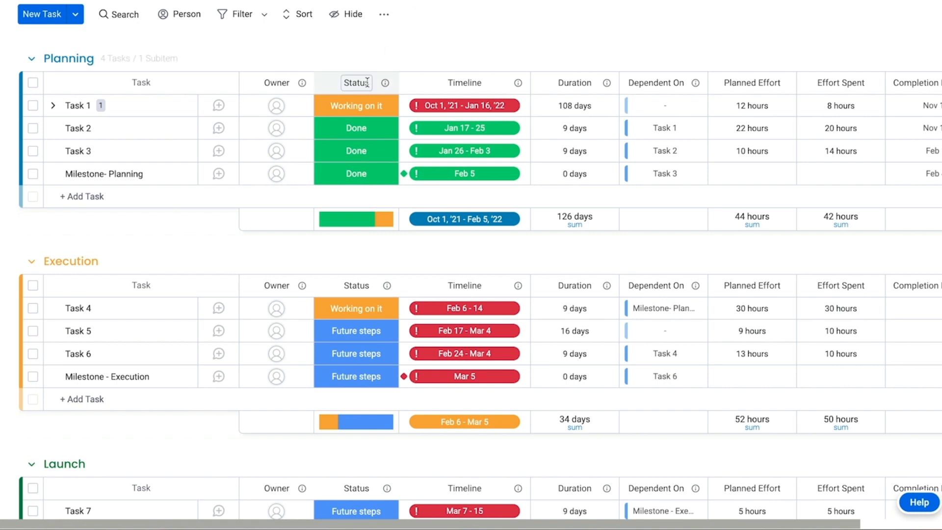
pyautogui.click(361, 105)
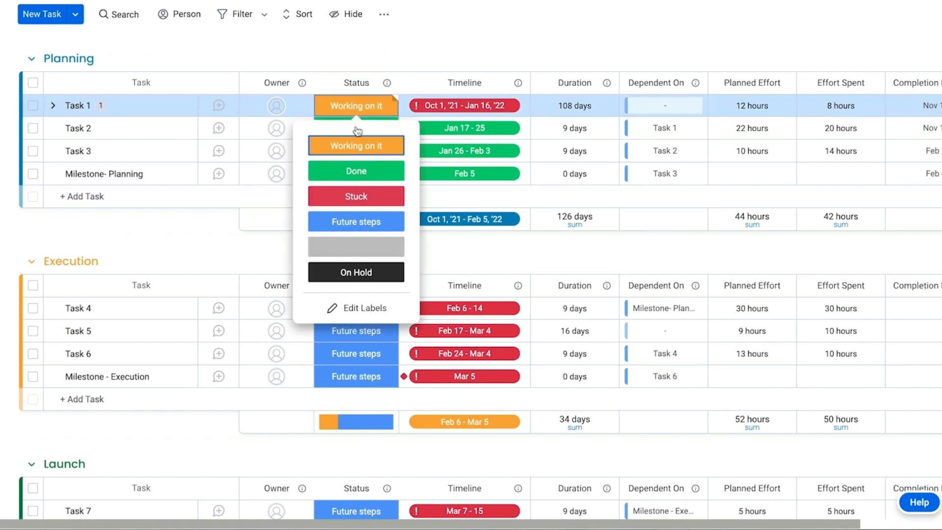
pyautogui.click(356, 174)
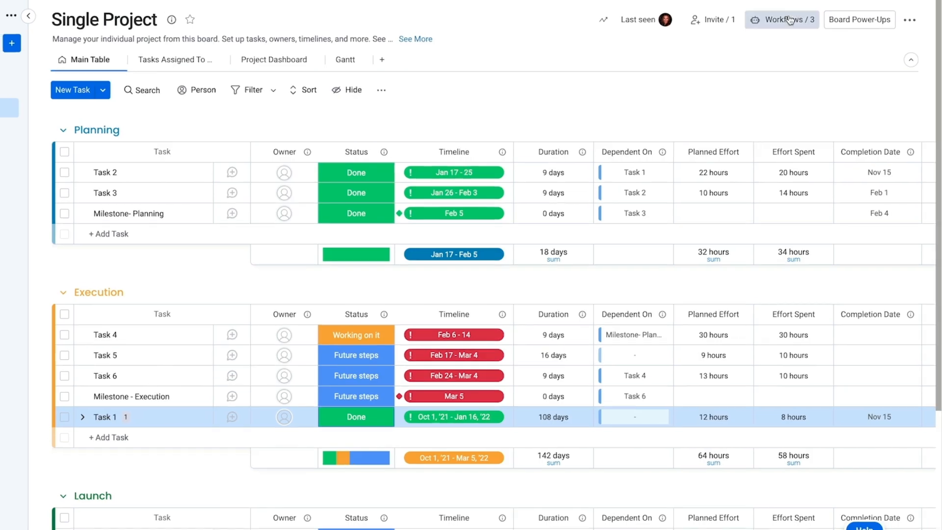
pyautogui.click(788, 20)
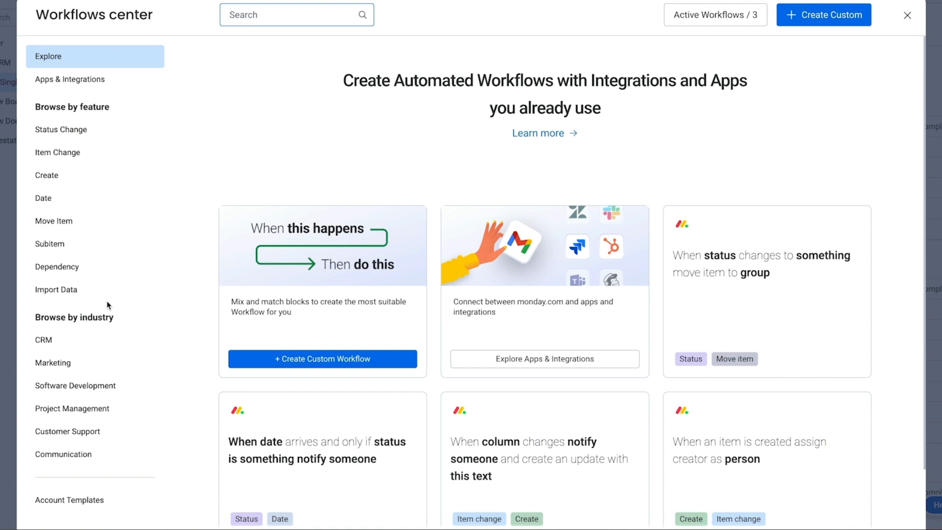
# Step: Preview the 'When column changes notify someone' template, then close Workflows back to the table
pyautogui.scroll(-2, 482, 325)
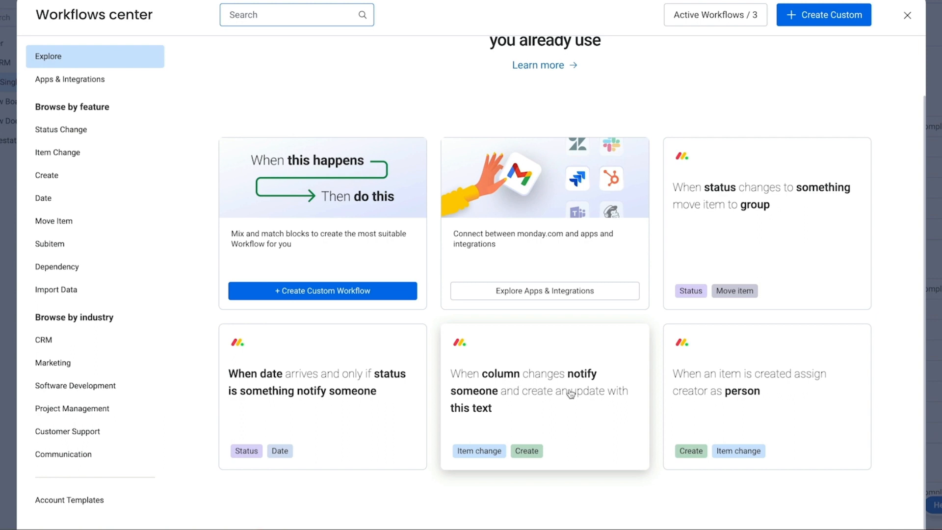
pyautogui.click(524, 396)
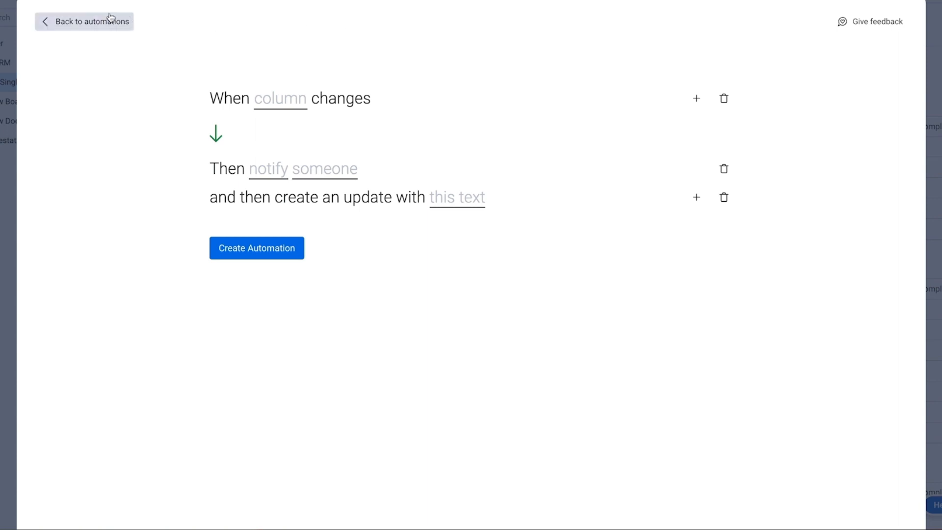
pyautogui.click(93, 21)
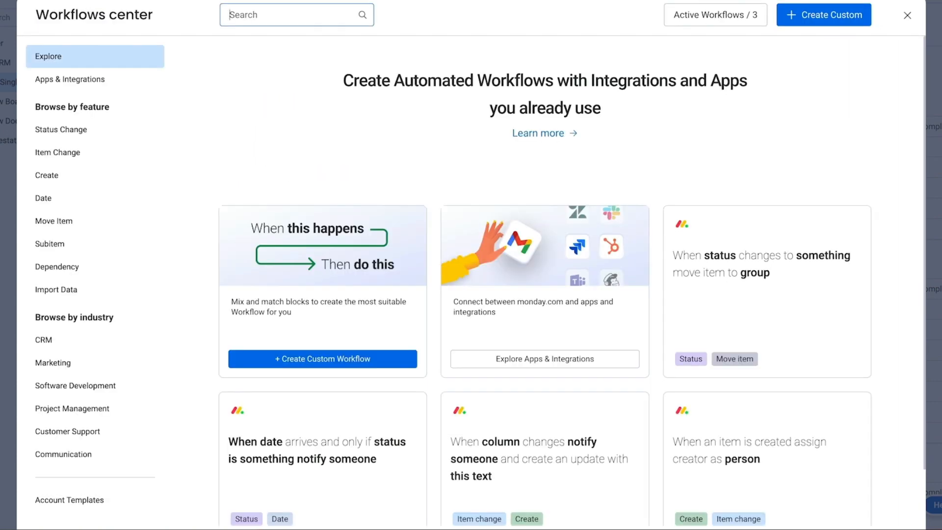
pyautogui.click(907, 15)
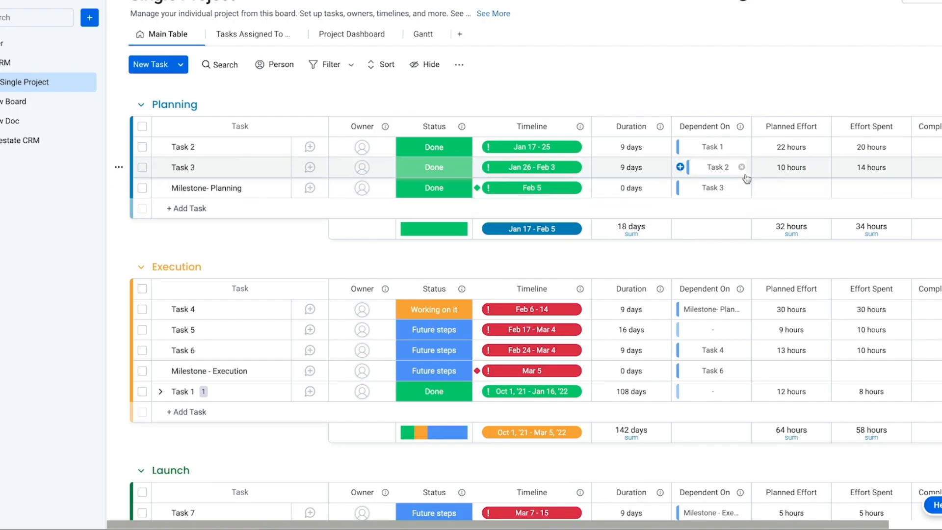
# Step: Change Task 2's status in Planning from Done to Stuck
pyautogui.click(421, 148)
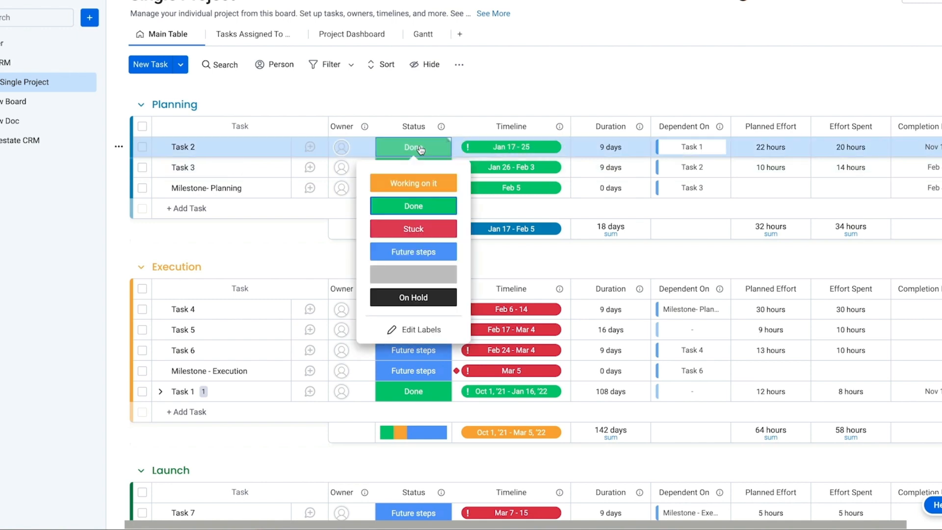
pyautogui.click(422, 230)
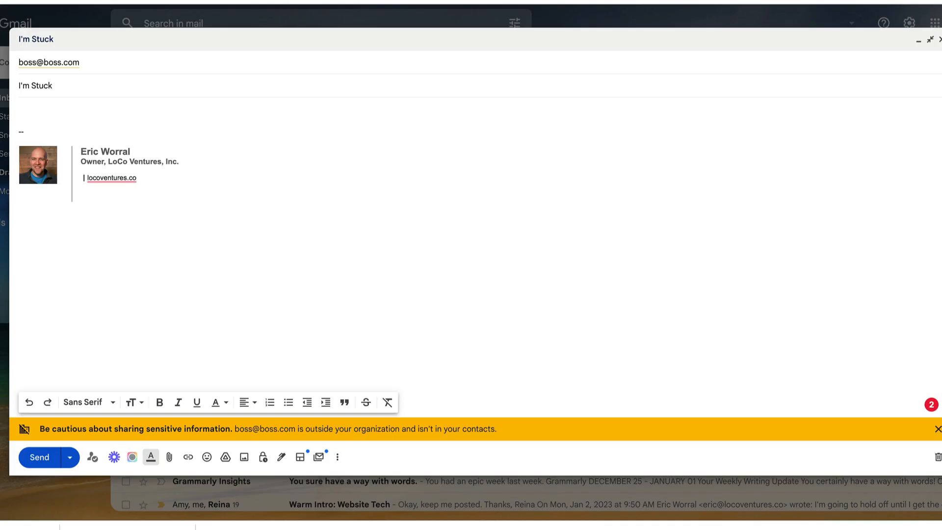
# Step: Write the email body saying you're stuck with project task #2, plus 'You're welcome for filling up your inbox!'
pyautogui.write("Hey Boss, I just wanted to let you know I'm stuck with project")
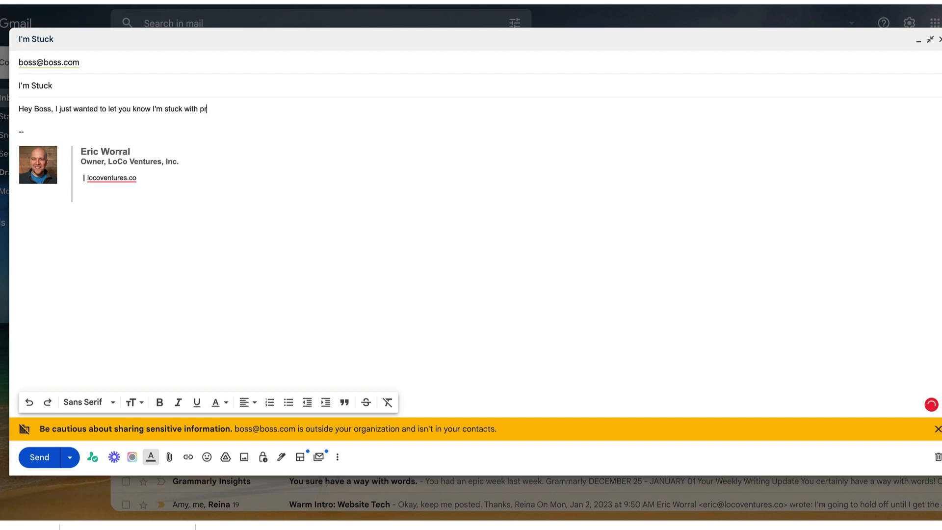
pyautogui.write(' task #2.')
pyautogui.press('Return')
pyautogui.press('Return')
pyautogui.write("You're welcome for filling up your inbox!")
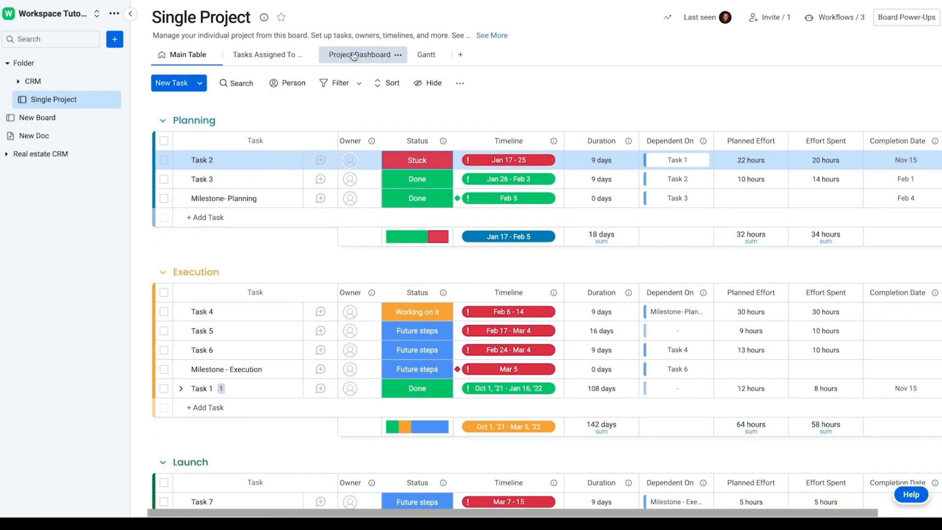
# Step: Open the Project Dashboard and read the chart percentages: 25% Done, 66.7% on time, 33.3% late
pyautogui.click(353, 54)
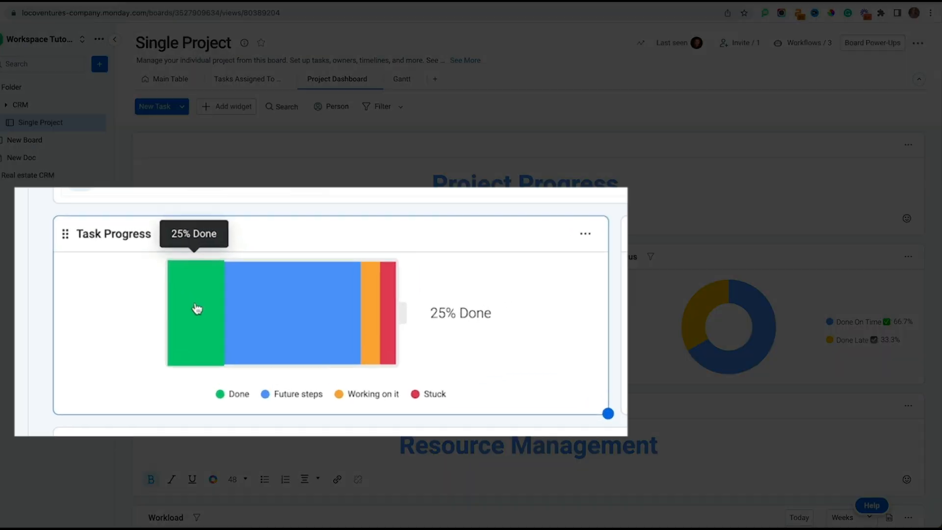
pyautogui.moveTo(214, 303)
pyautogui.moveTo(276, 304)
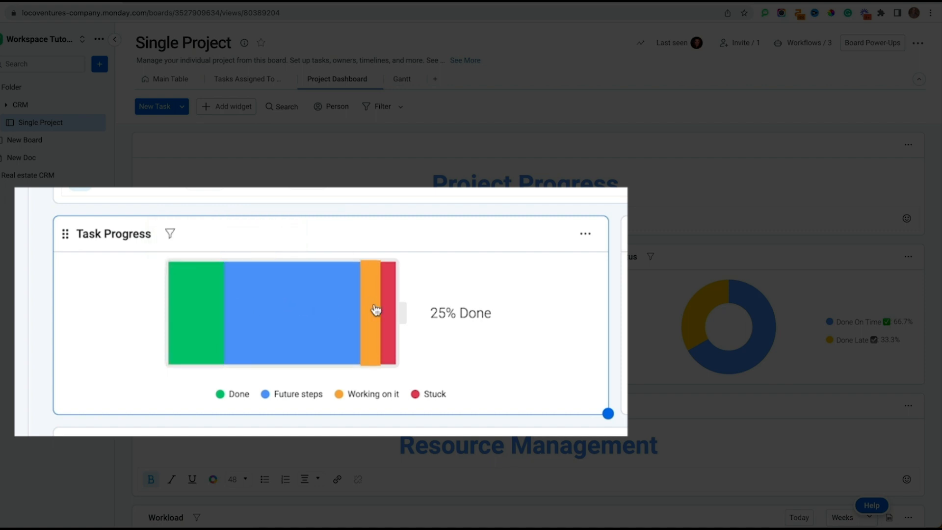
# Step: Scroll down to the Workload widget and move its timeline back to the early-2022 weeks
pyautogui.moveTo(382, 307)
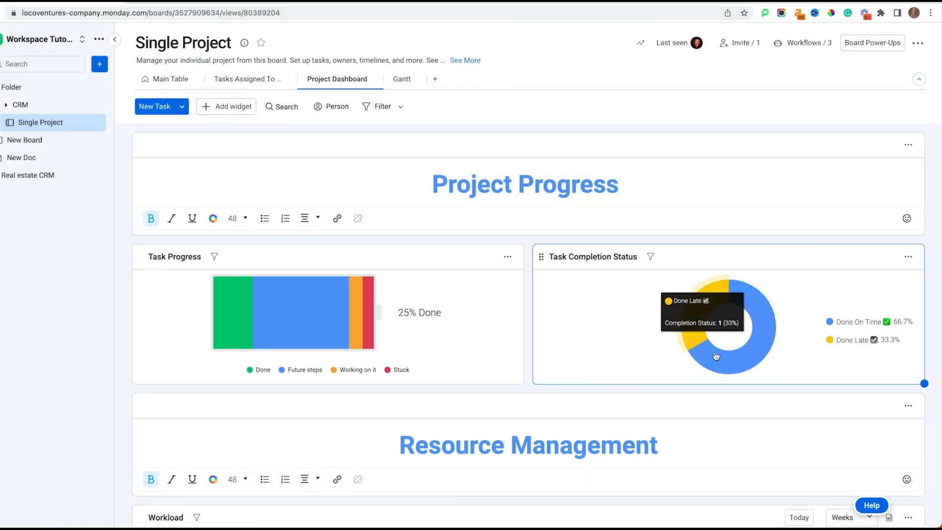
pyautogui.moveTo(738, 336)
pyautogui.scroll(-3, 716, 333)
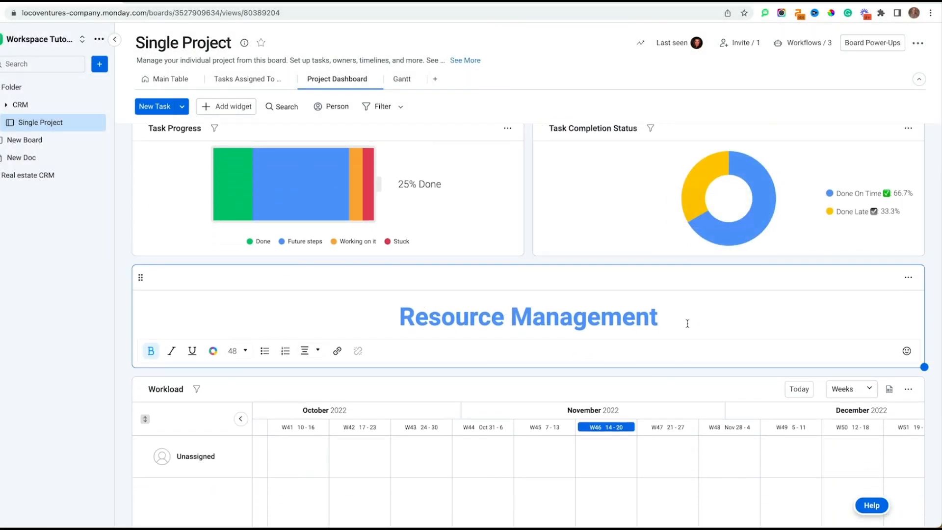
pyautogui.scroll(-1, 687, 324)
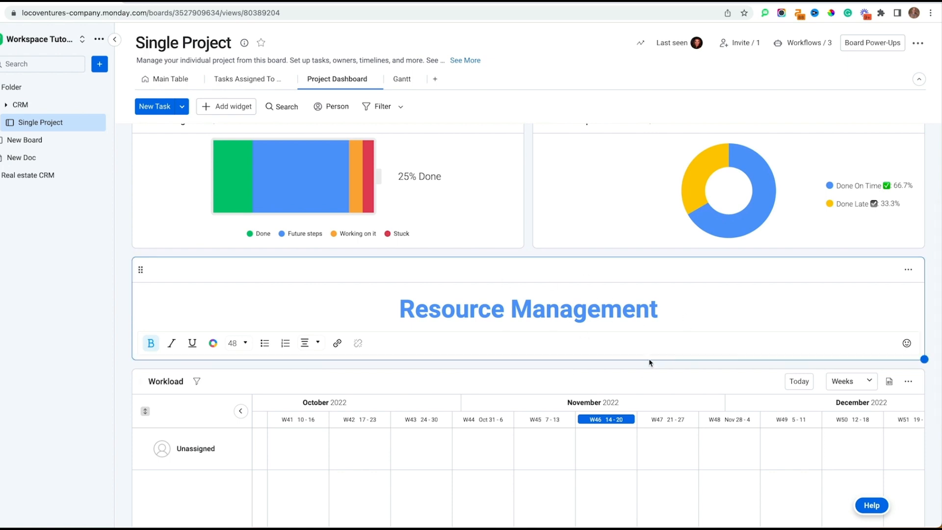
pyautogui.scroll(-3, 650, 363)
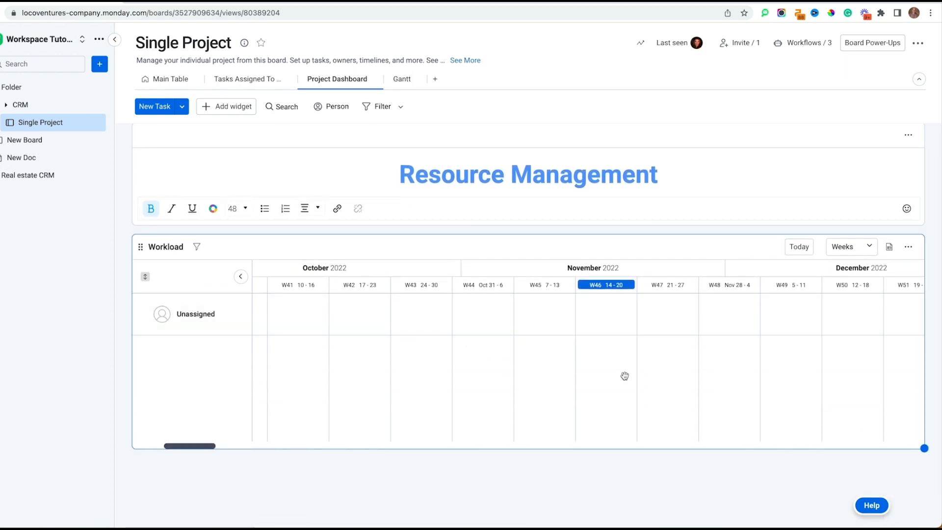
pyautogui.hscroll(-10, 527, 389)
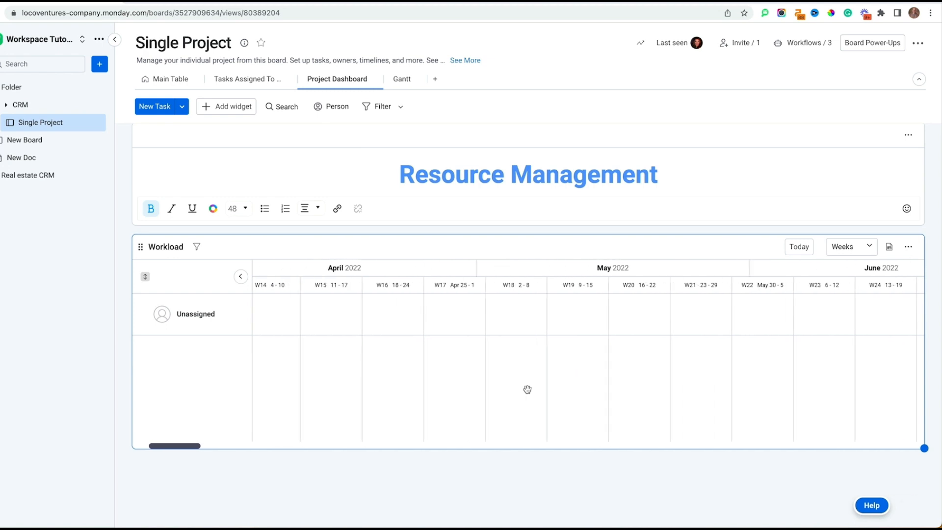
pyautogui.hscroll(-10, 528, 389)
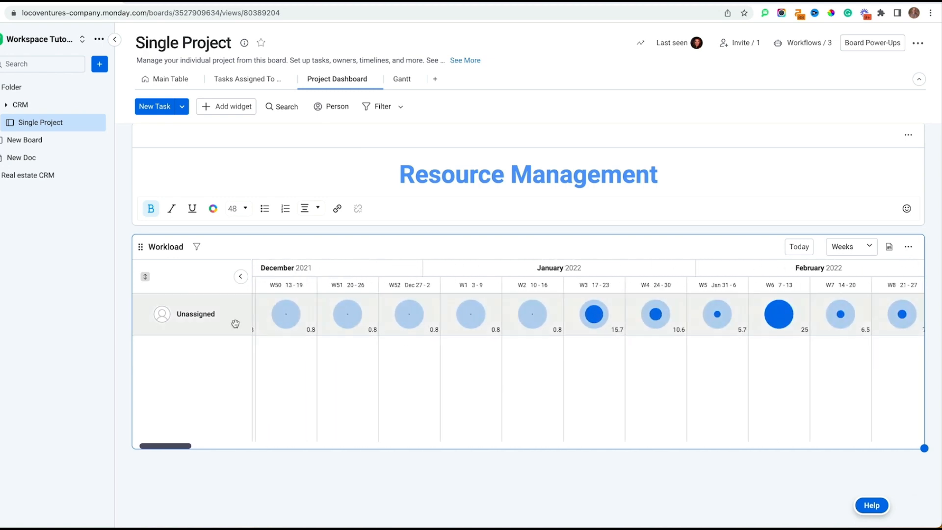
pyautogui.hscroll(-10, 449, 340)
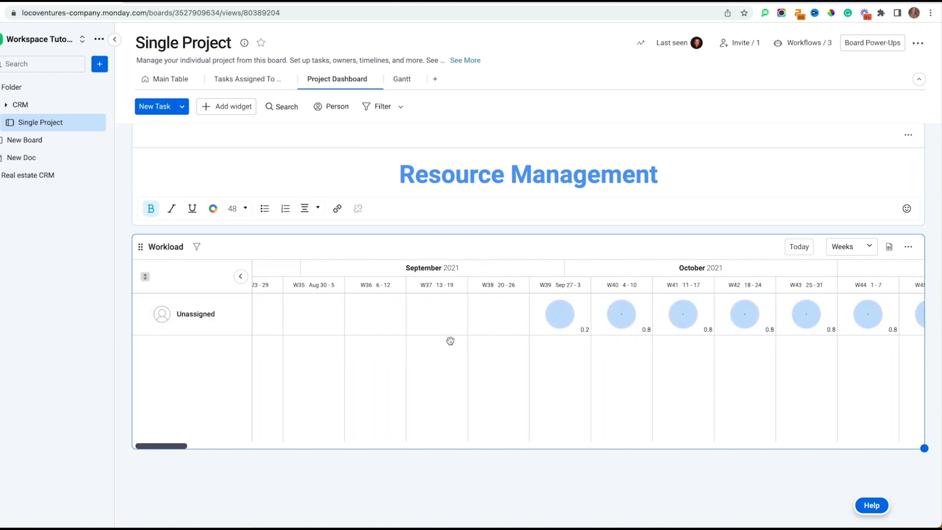
# Step: Expand the Unassigned row, view Task 1's details card, then collapse the row again
pyautogui.click(145, 318)
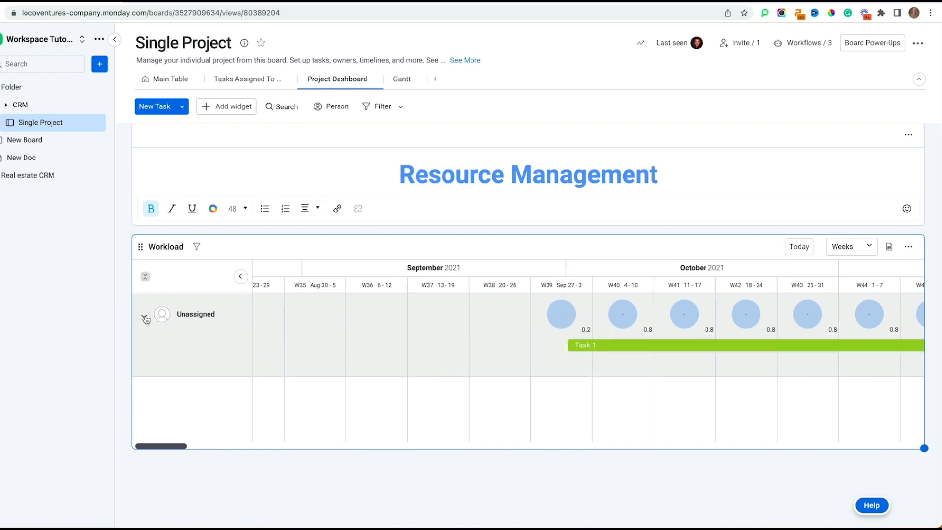
pyautogui.click(585, 346)
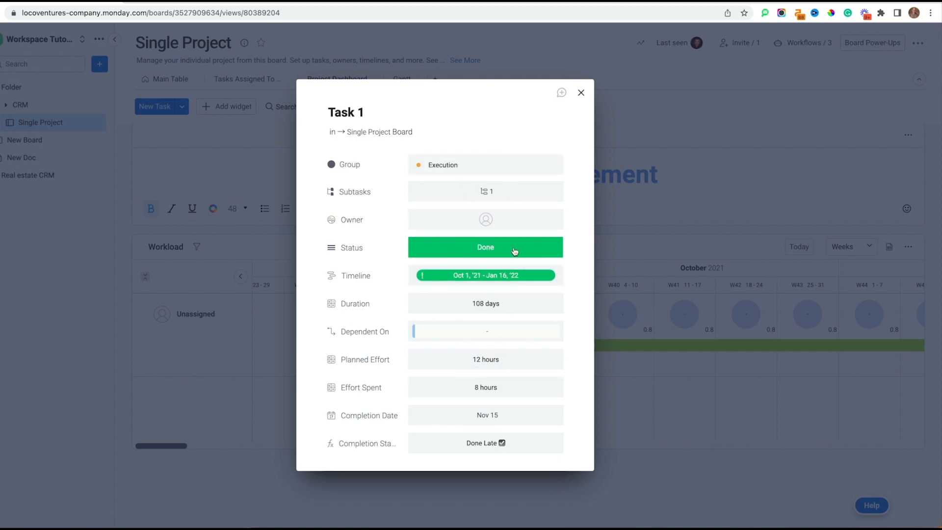
pyautogui.moveTo(487, 285)
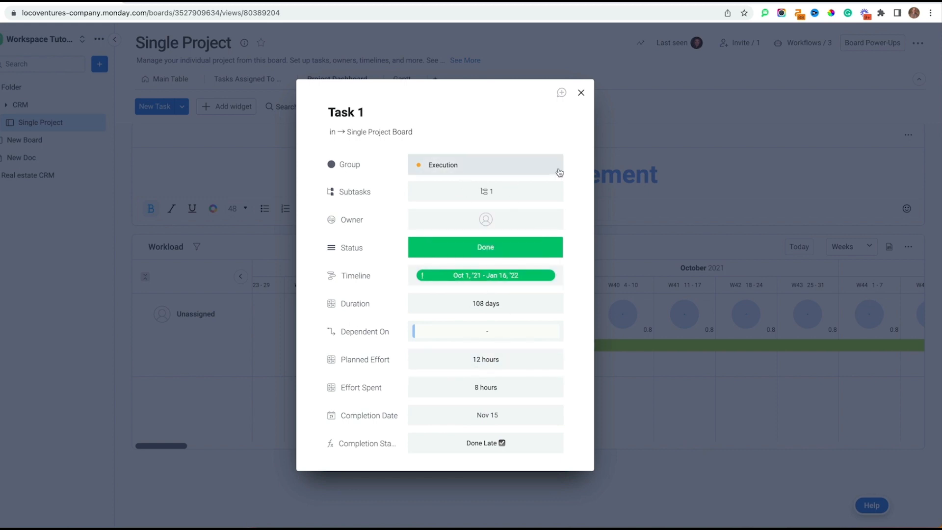
pyautogui.click(581, 92)
pyautogui.hscroll(10, 634, 315)
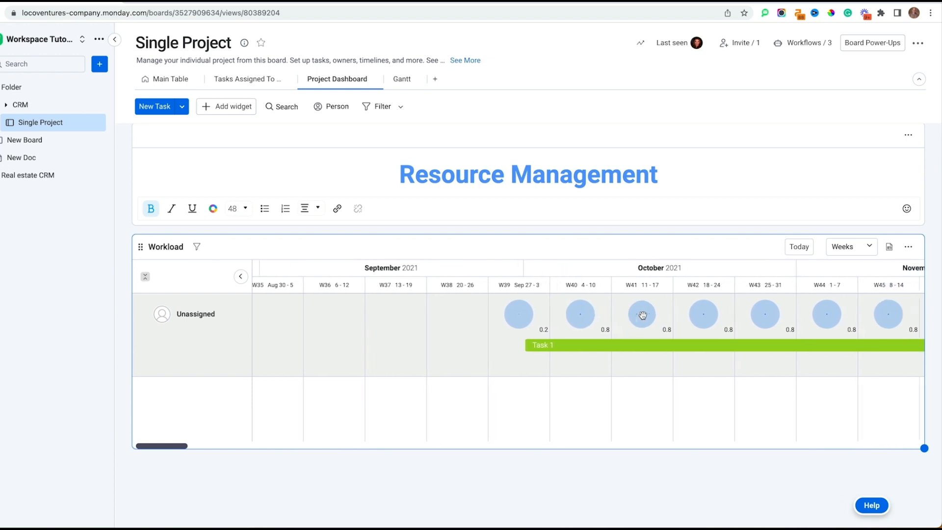
pyautogui.click(161, 314)
pyautogui.hscroll(10, 609, 315)
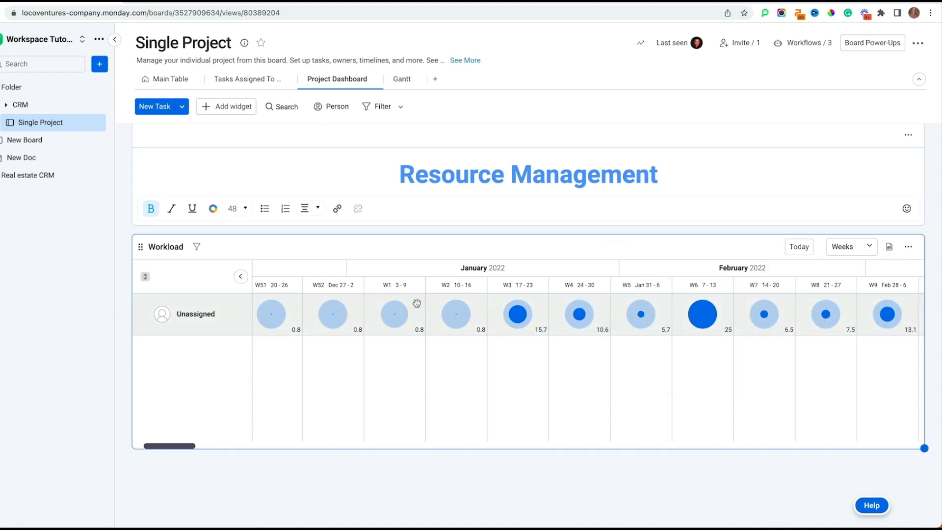
# Step: In the Main Table, assign owners to Task 3, Milestone- Planning and Task 2, then go back to the dashboard
pyautogui.click(182, 80)
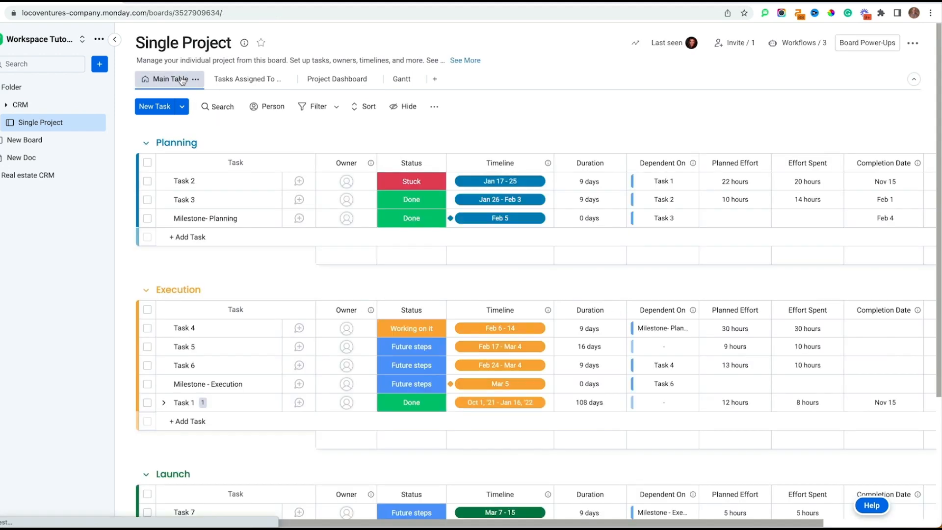
pyautogui.click(350, 202)
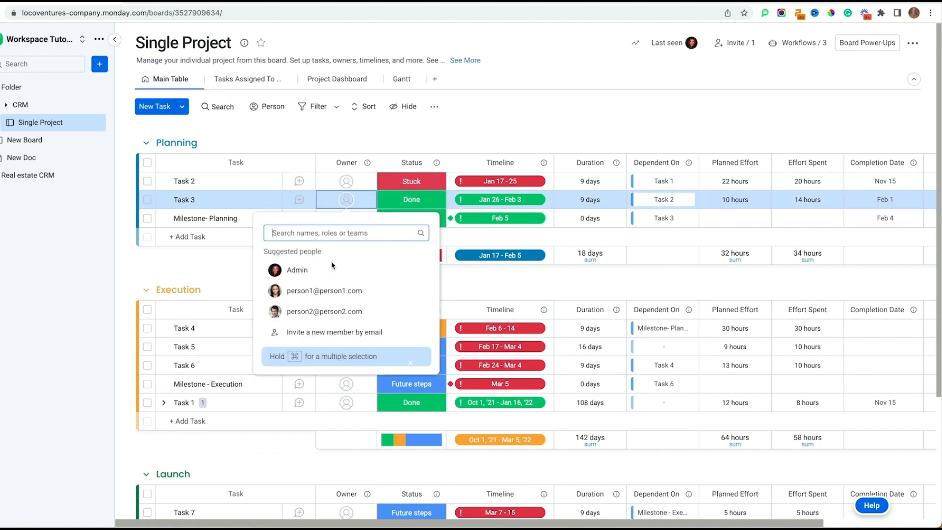
pyautogui.click(316, 289)
pyautogui.click(350, 219)
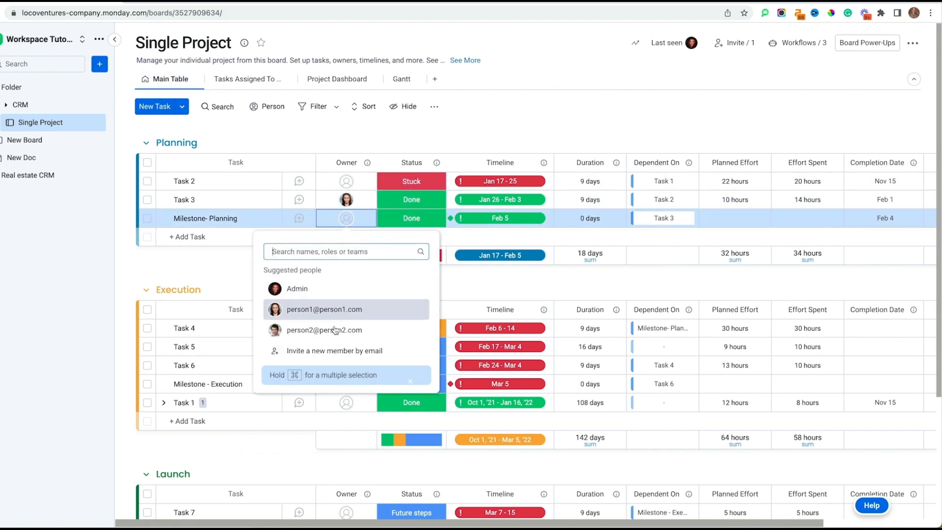
pyautogui.click(318, 329)
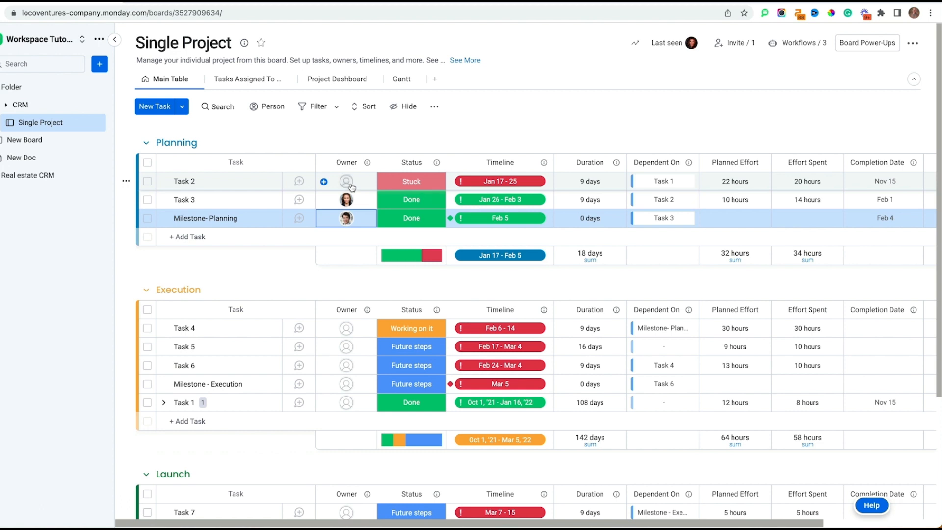
pyautogui.click(349, 182)
pyautogui.click(312, 252)
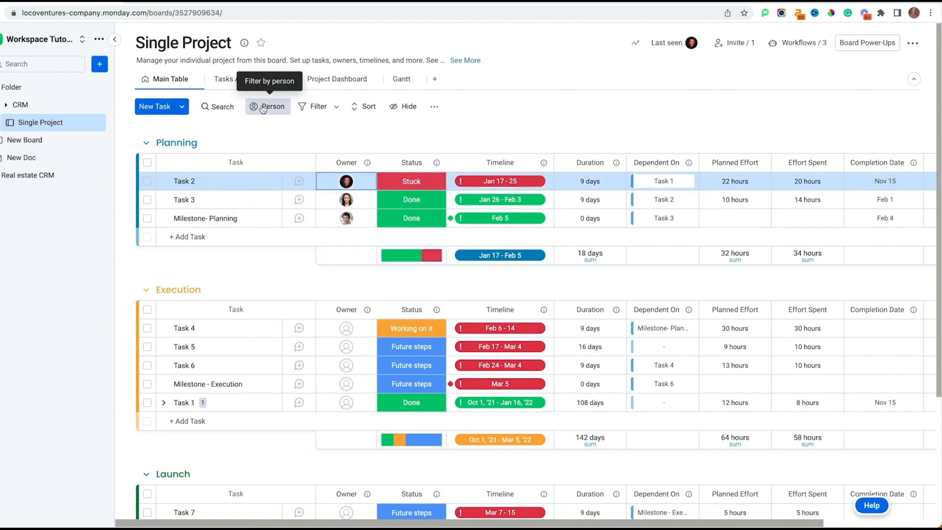
pyautogui.click(335, 80)
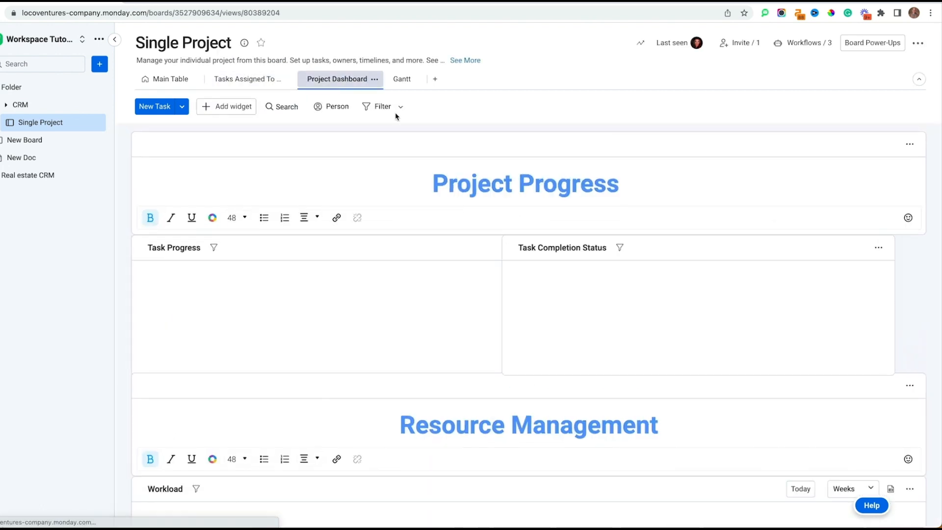
pyautogui.scroll(-5, 518, 340)
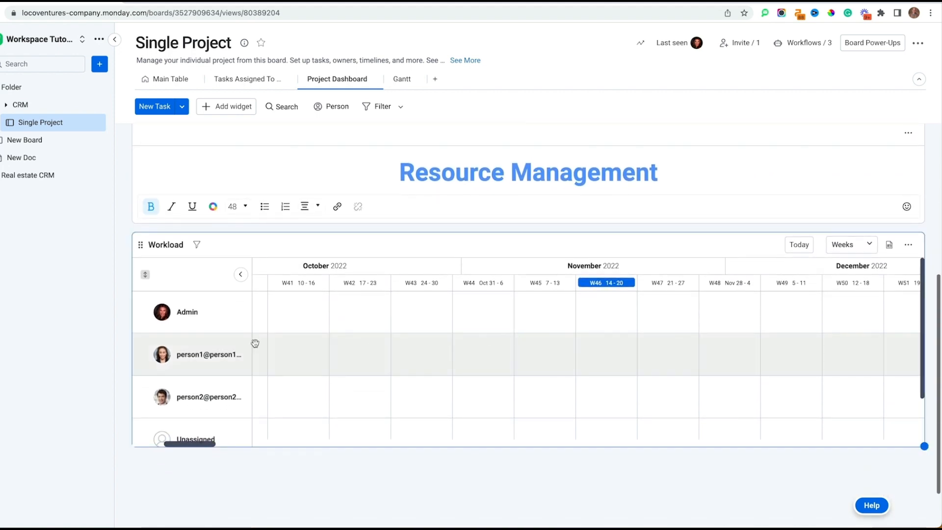
pyautogui.moveTo(486, 340); pyautogui.dragTo(516, 339)
pyautogui.hscroll(-20, 517, 339)
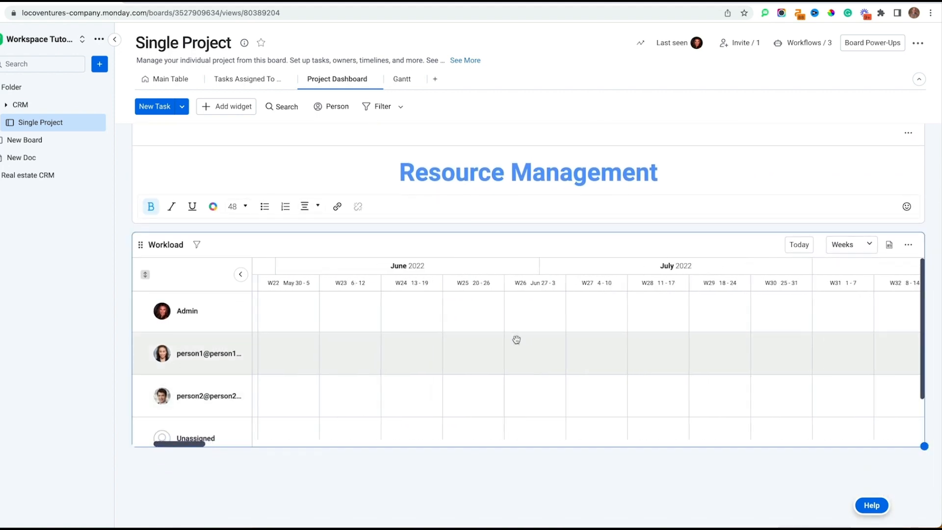
pyautogui.hscroll(5, 516, 340)
pyautogui.scroll(-1, 516, 339)
pyautogui.scroll(-1, 516, 339)
pyautogui.hscroll(1, 517, 339)
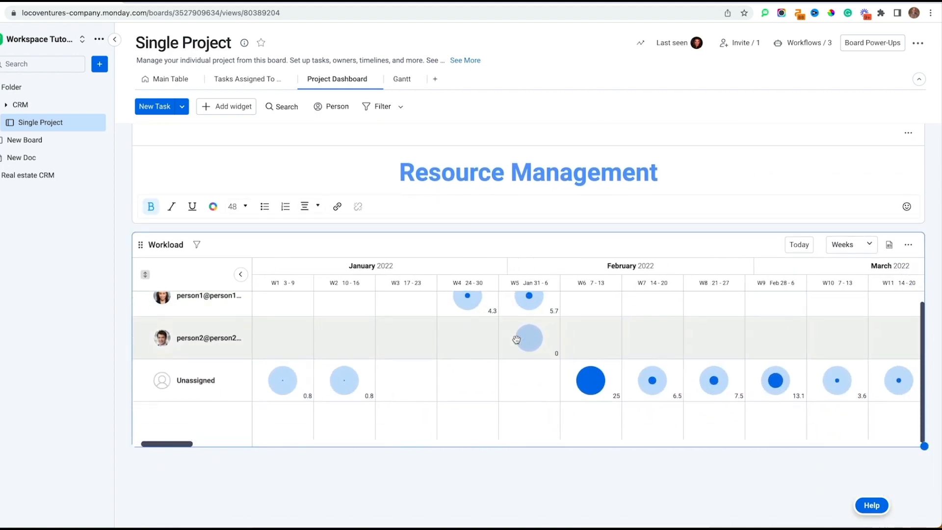
pyautogui.scroll(1, 516, 339)
pyautogui.scroll(1, 407, 407)
pyautogui.hscroll(1, 406, 408)
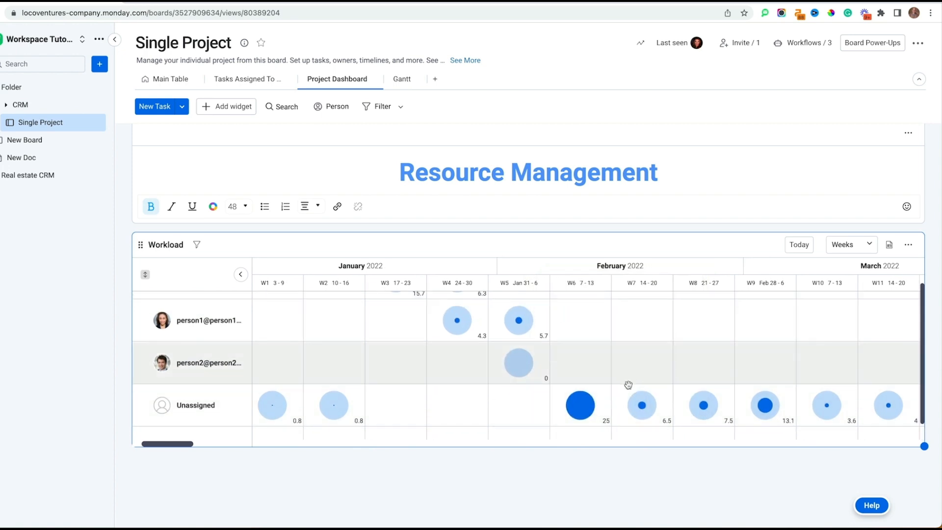
pyautogui.moveTo(578, 405)
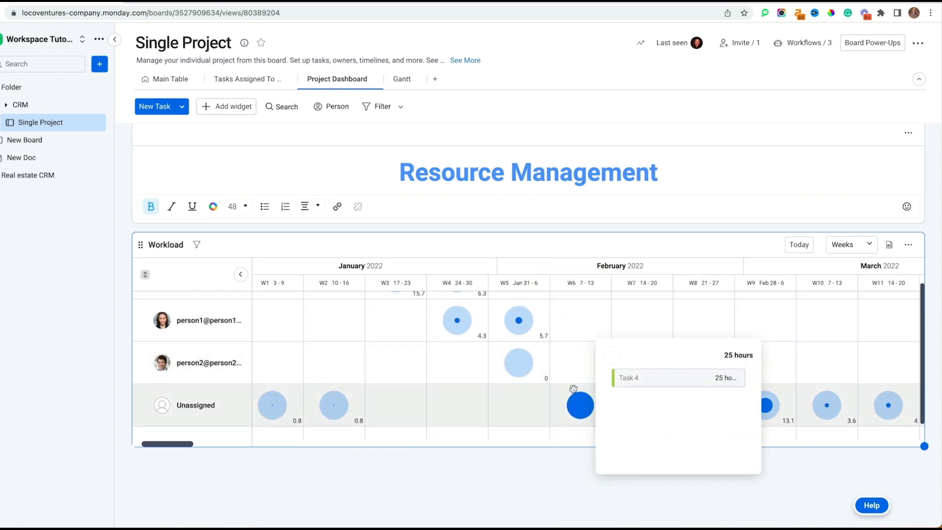
pyautogui.scroll(1, 559, 355)
pyautogui.hscroll(-1, 559, 355)
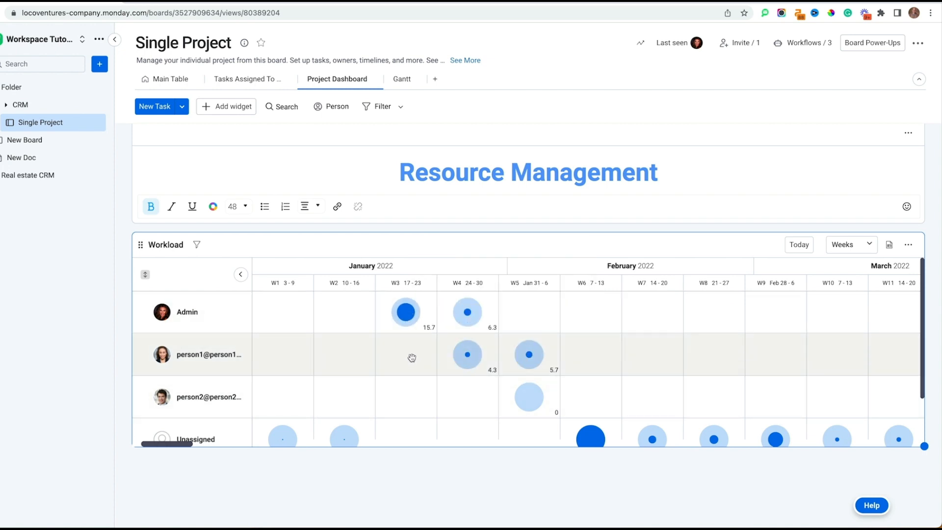
pyautogui.moveTo(467, 354)
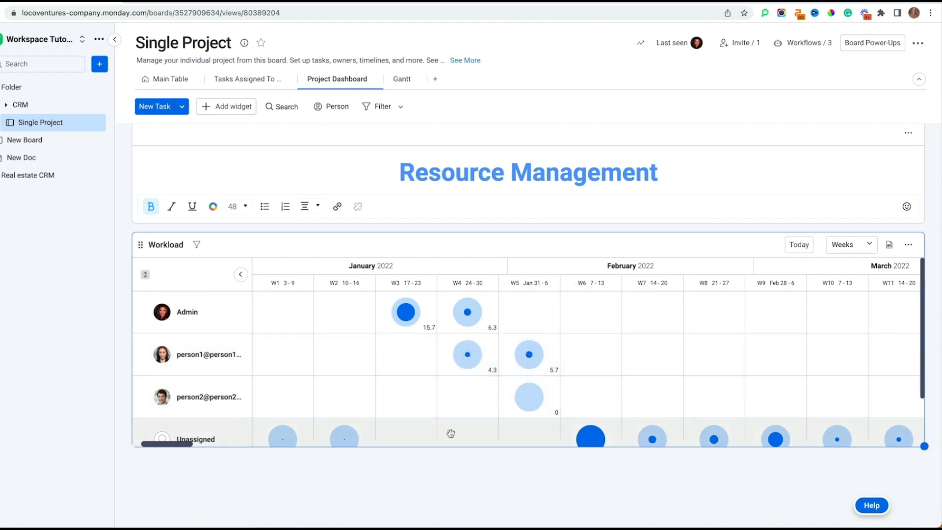
pyautogui.scroll(-3, 450, 433)
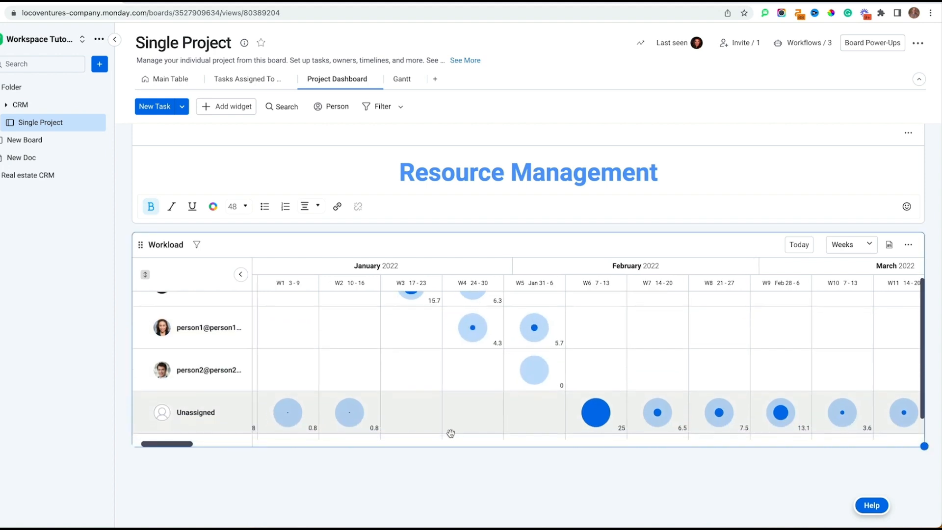
pyautogui.scroll(-1, 419, 488)
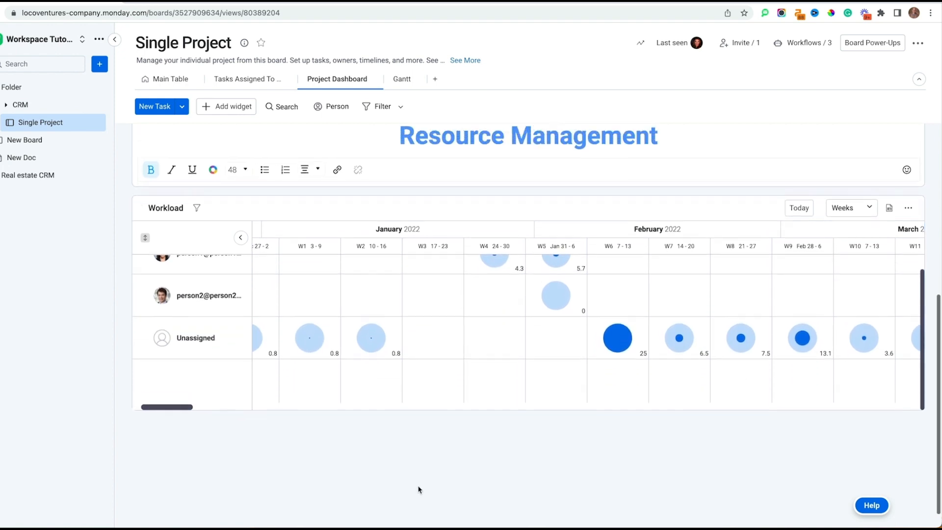
pyautogui.scroll(5, 419, 488)
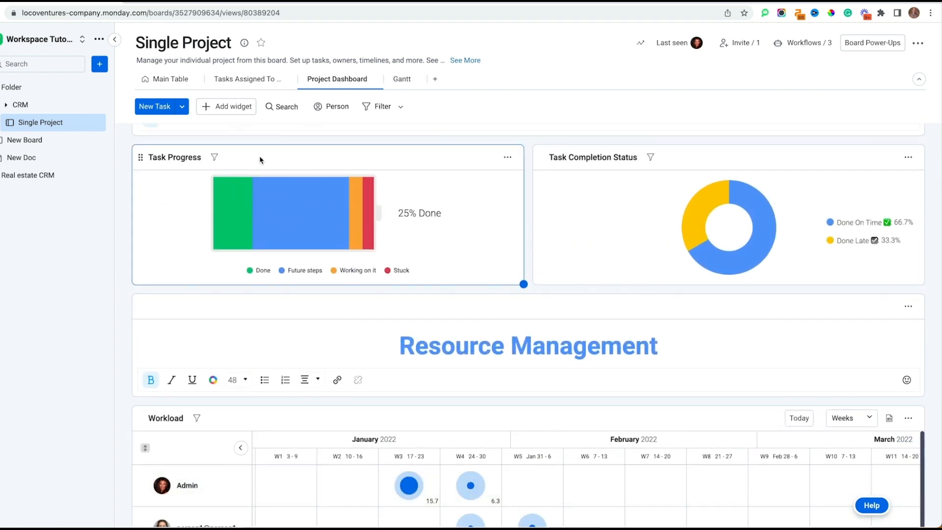
# Step: Add a Numbers widget from the widget list; it shows a Sum of 187
pyautogui.click(222, 110)
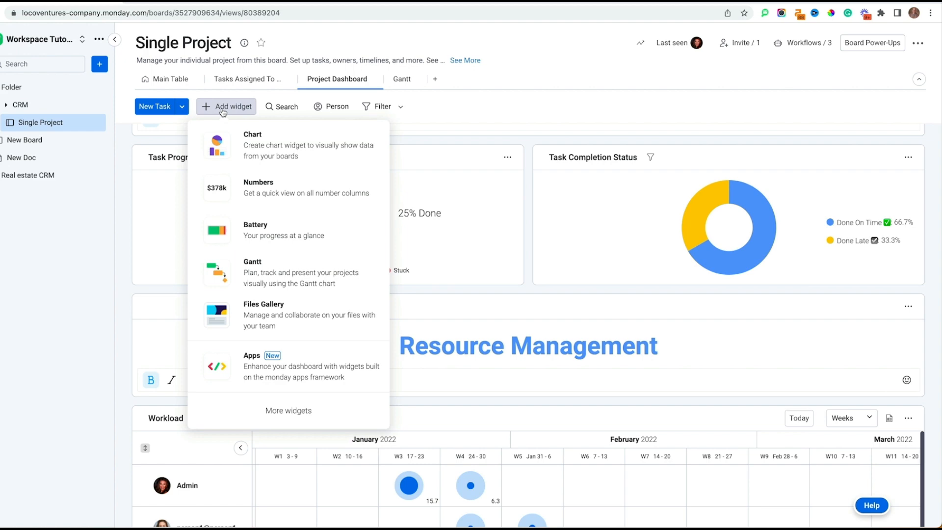
pyautogui.click(287, 185)
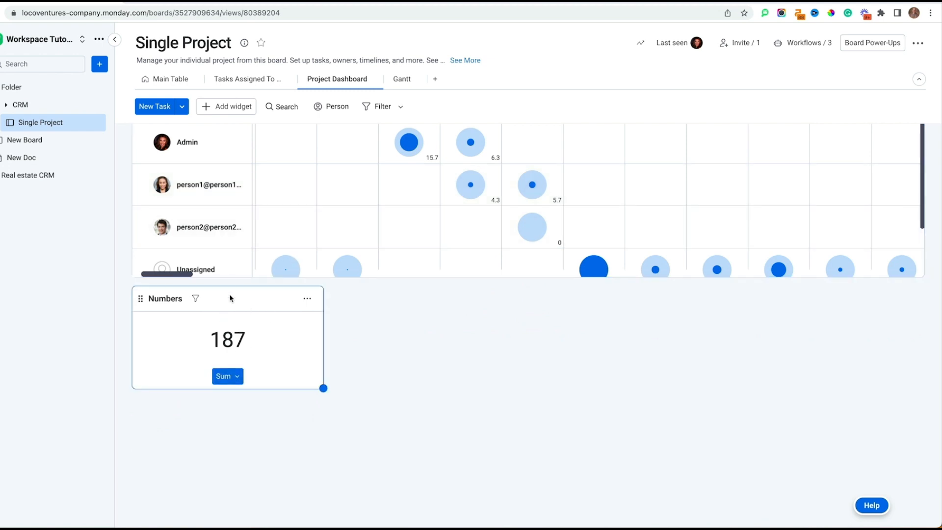
pyautogui.click(306, 300)
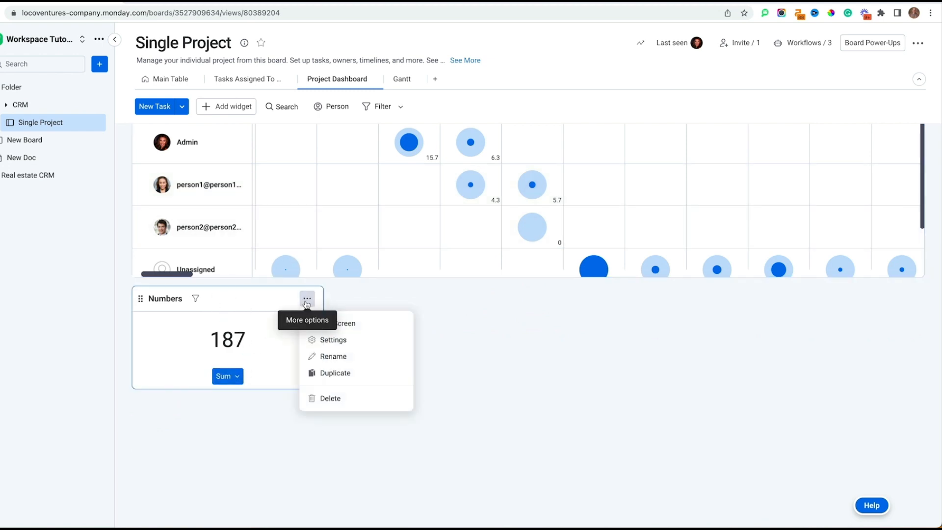
# Step: In the widget settings, total the Planned Effort column instead of Duration
pyautogui.click(331, 339)
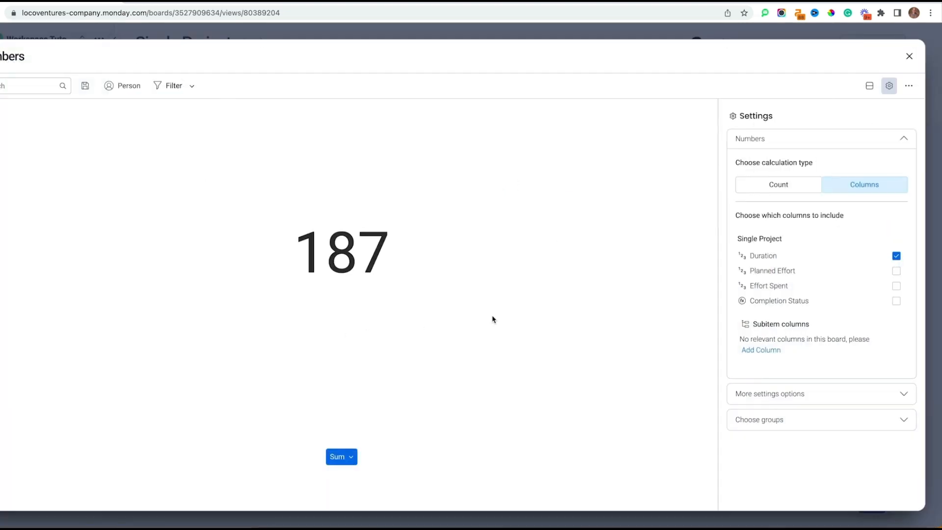
pyautogui.click(783, 417)
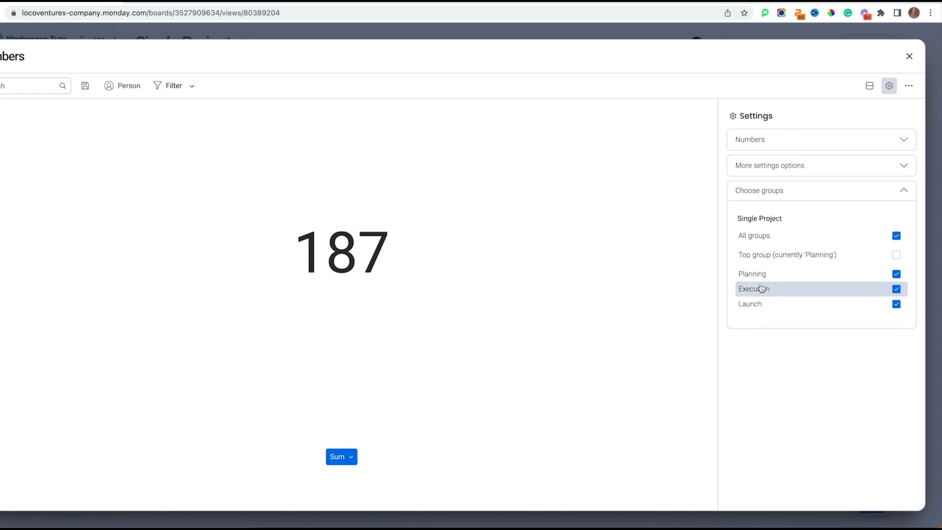
pyautogui.click(805, 172)
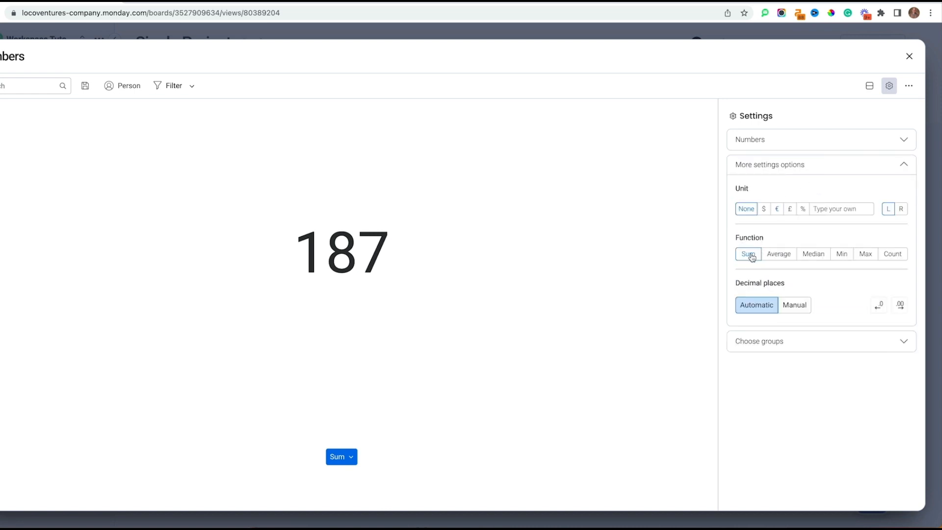
pyautogui.click(781, 138)
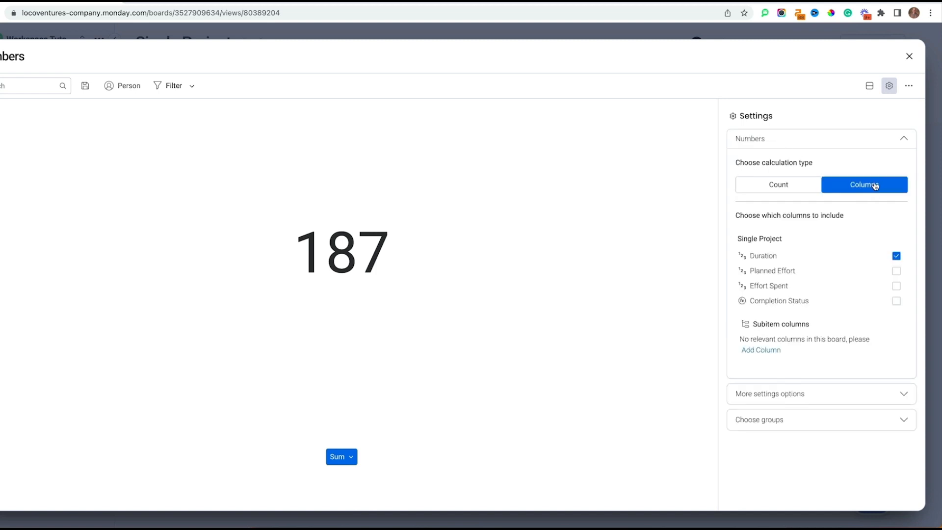
pyautogui.click(896, 270)
pyautogui.click(897, 257)
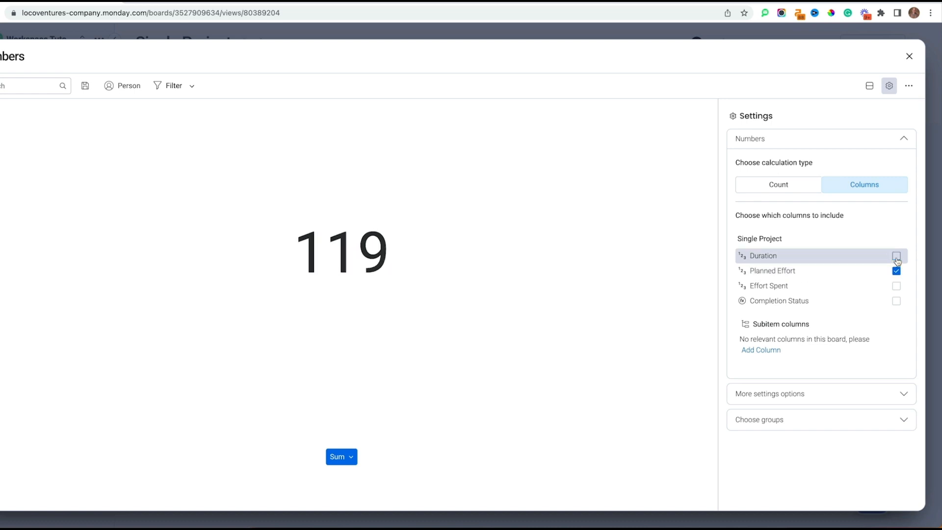
# Step: Exclude the Execution and Launch groups so only Planning is totalled, giving 32
pyautogui.click(892, 419)
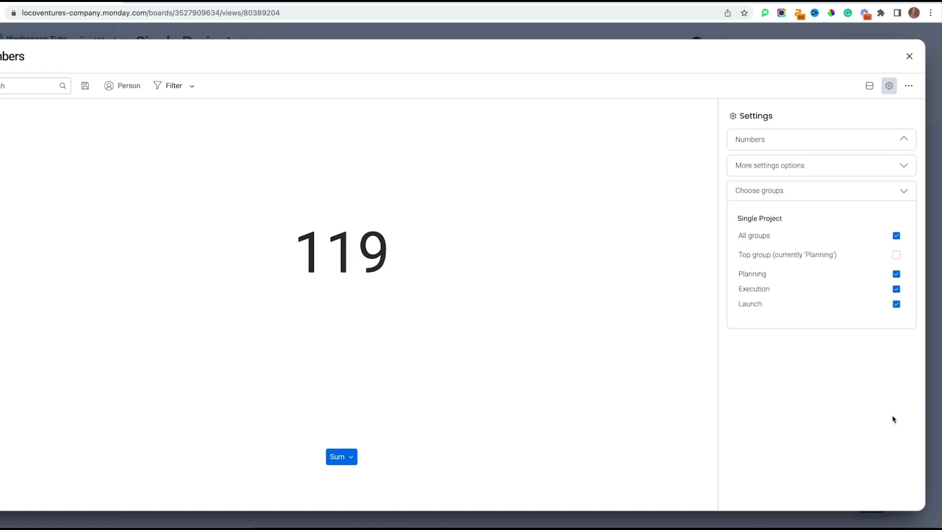
pyautogui.click(895, 290)
pyautogui.click(896, 304)
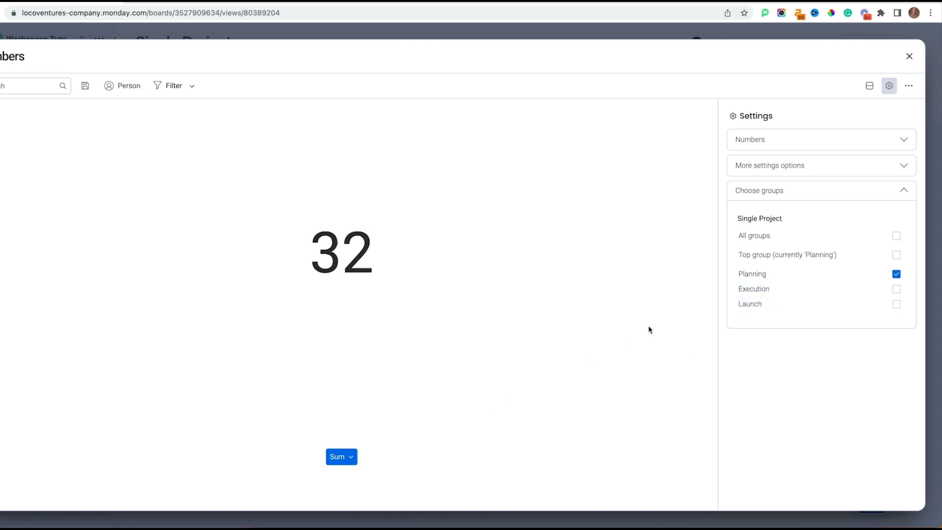
pyautogui.click(9, 56)
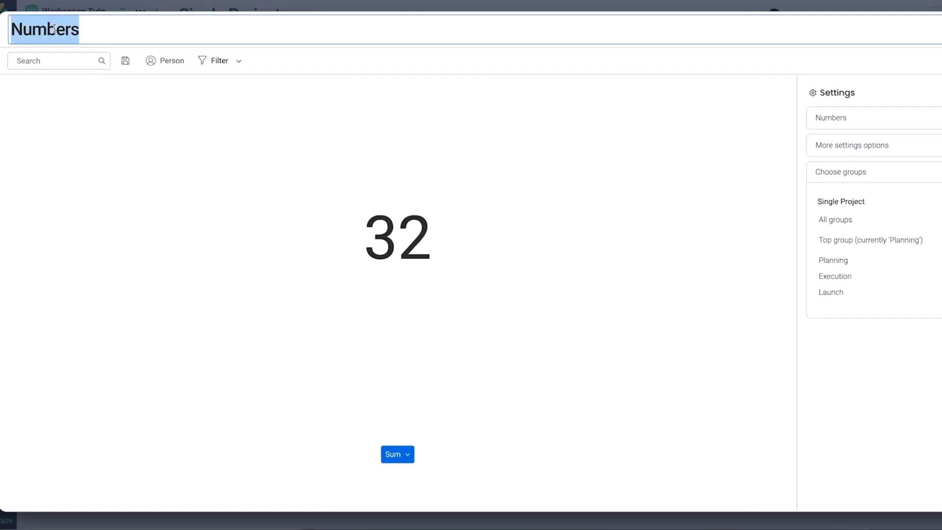
# Step: Rename the widget title to 'Planned Hours'
pyautogui.write('Plam')
pyautogui.press('BackSpace')
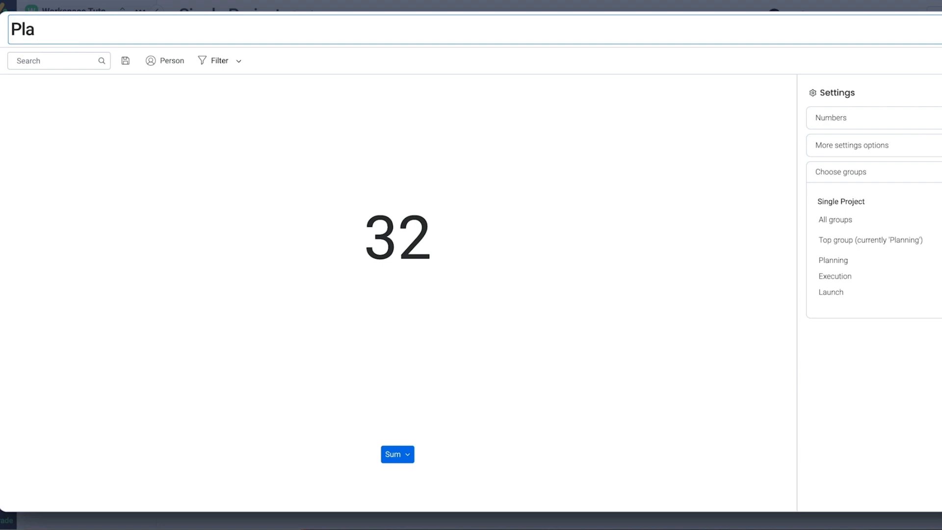
pyautogui.write('nned Hours')
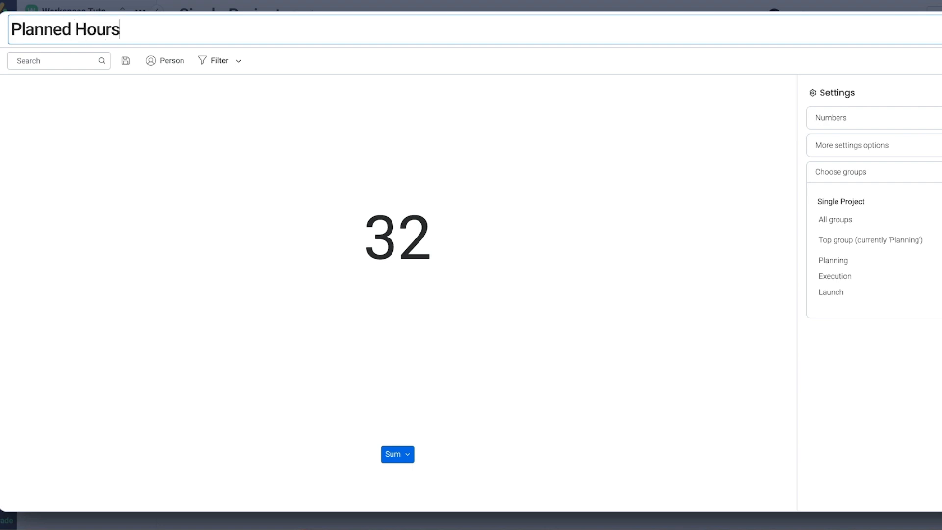
# Step: Add the custom unit 'Hours' after the number and exit full screen
pyautogui.click(908, 154)
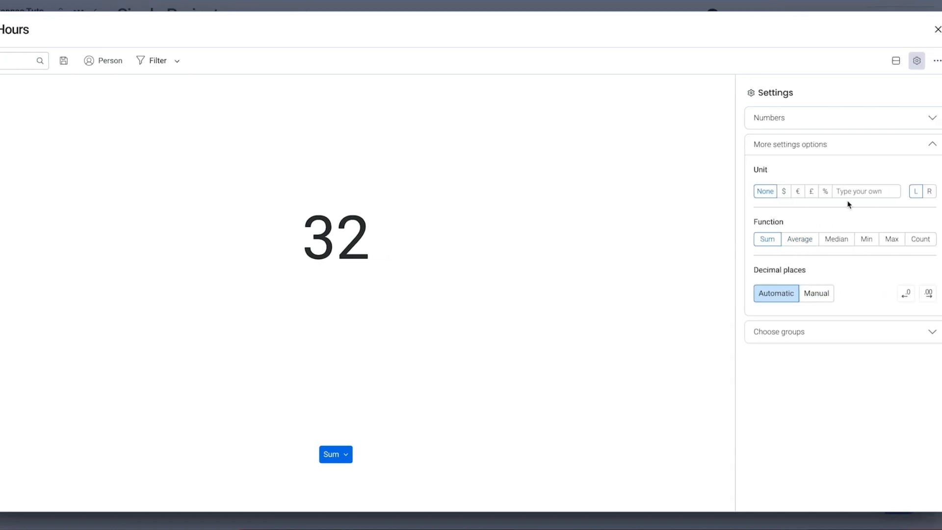
pyautogui.click(920, 191)
pyautogui.write('Hours')
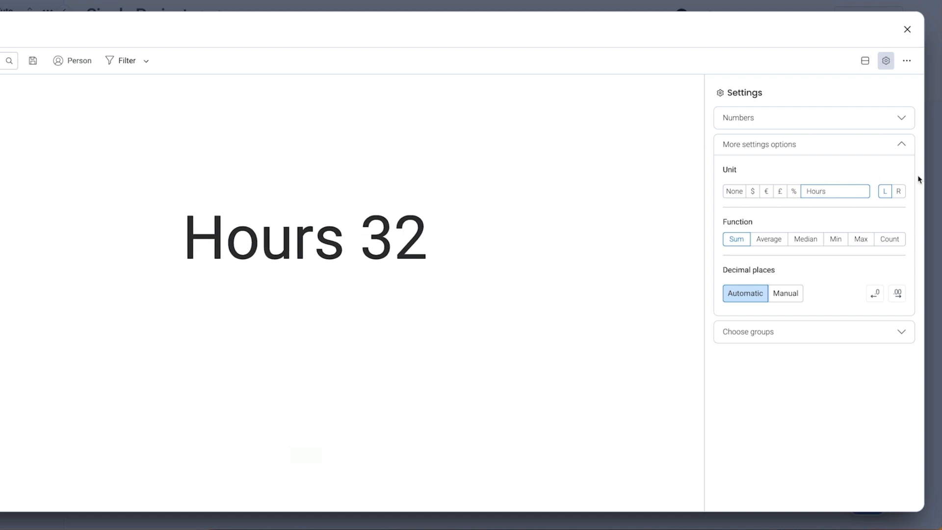
pyautogui.click(897, 192)
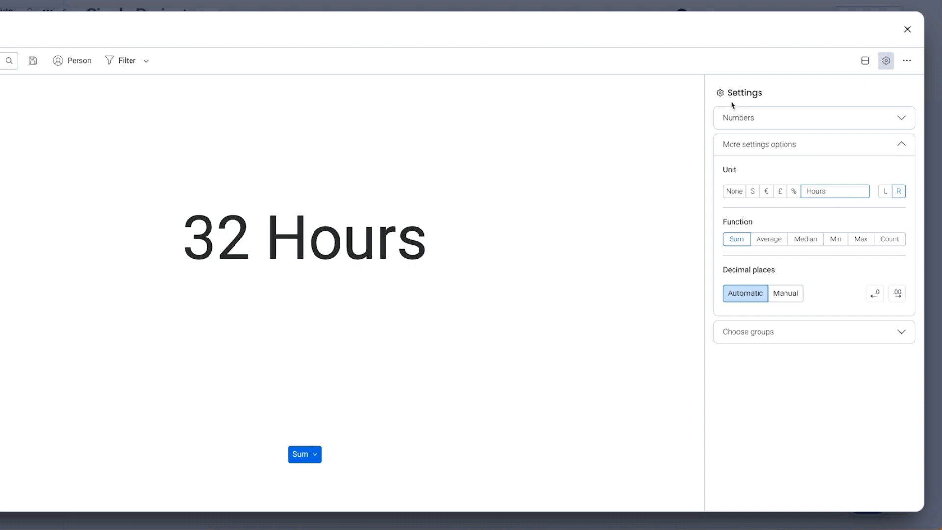
pyautogui.click(906, 30)
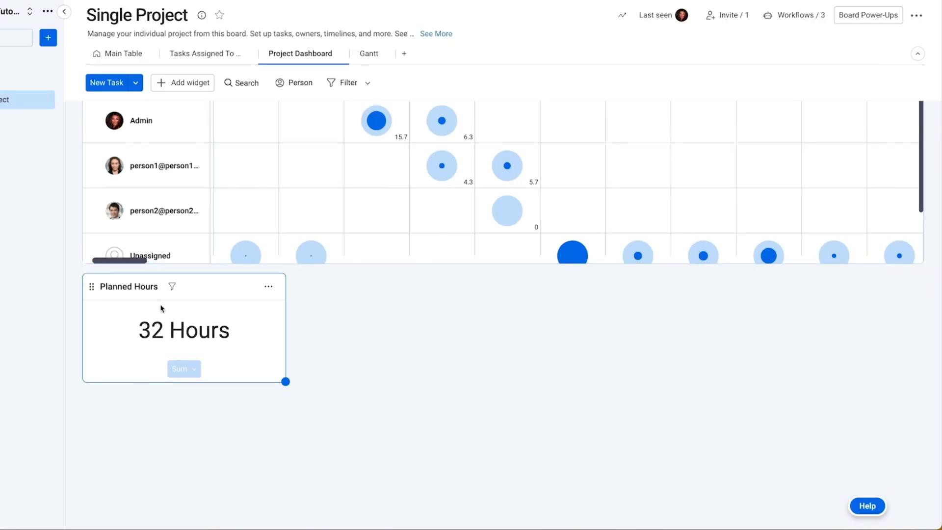
# Step: Move the Planned Hours widget above the Workload chart and duplicate it
pyautogui.scroll(2, 154, 308)
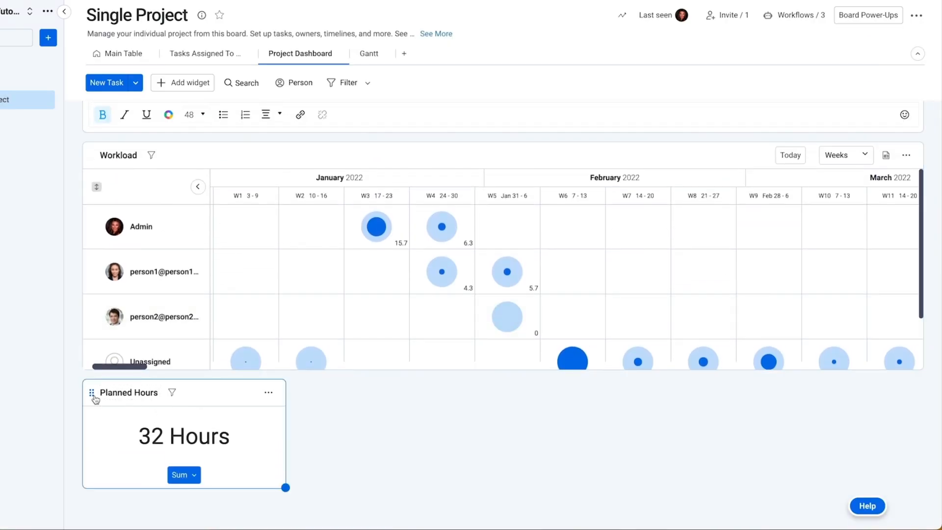
pyautogui.moveTo(94, 396); pyautogui.dragTo(92, 155)
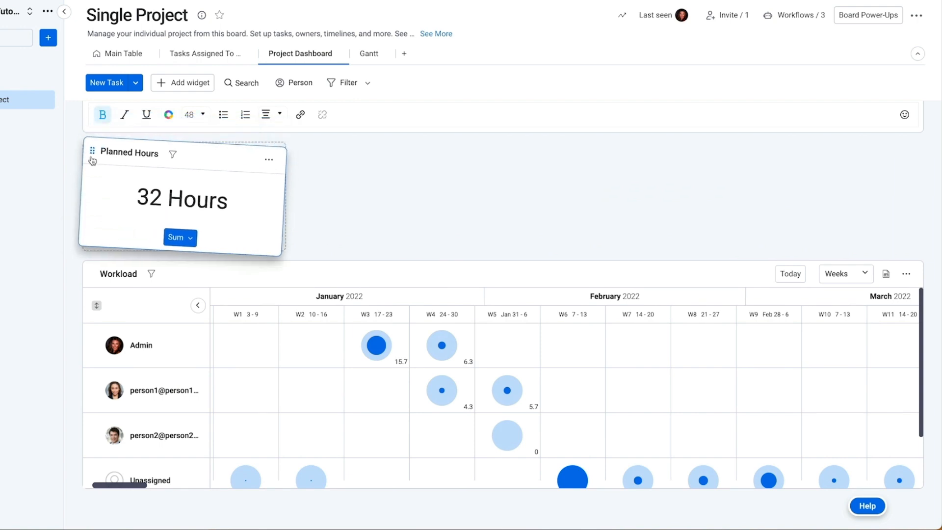
pyautogui.scroll(3, 269, 170)
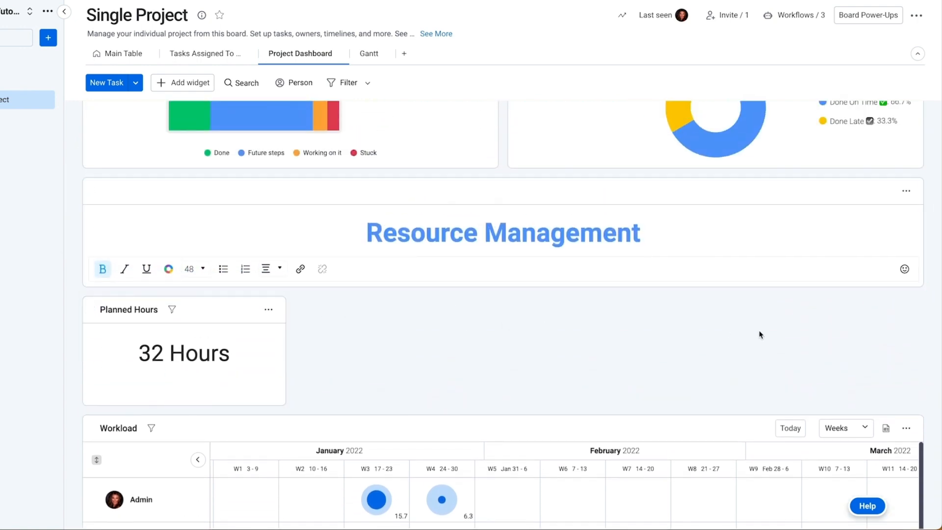
pyautogui.click(269, 309)
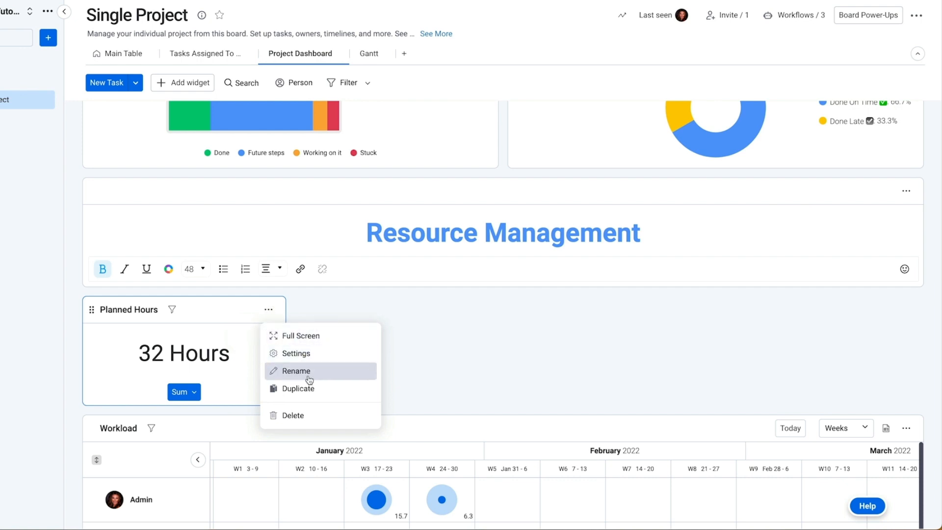
pyautogui.click(308, 388)
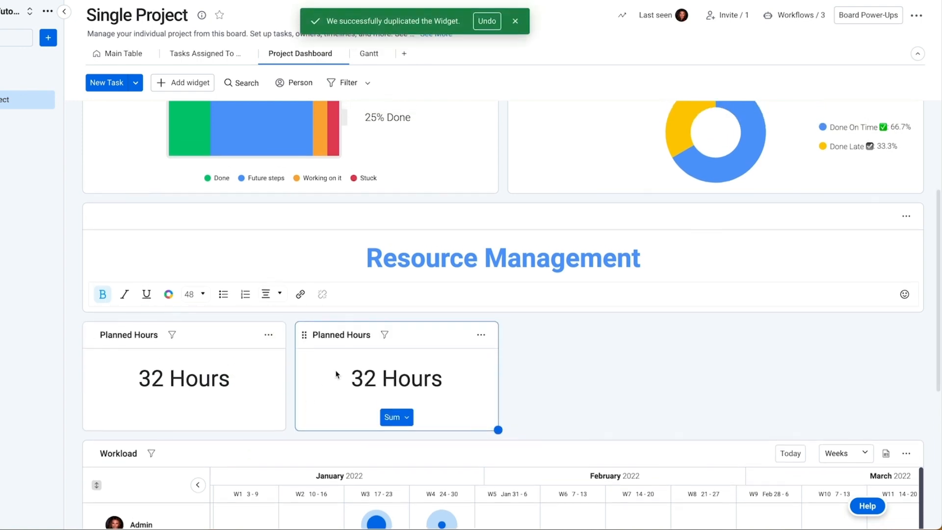
# Step: Switch the duplicate widget's total from Planned Effort to Effort Spent
pyautogui.click(481, 335)
pyautogui.click(530, 379)
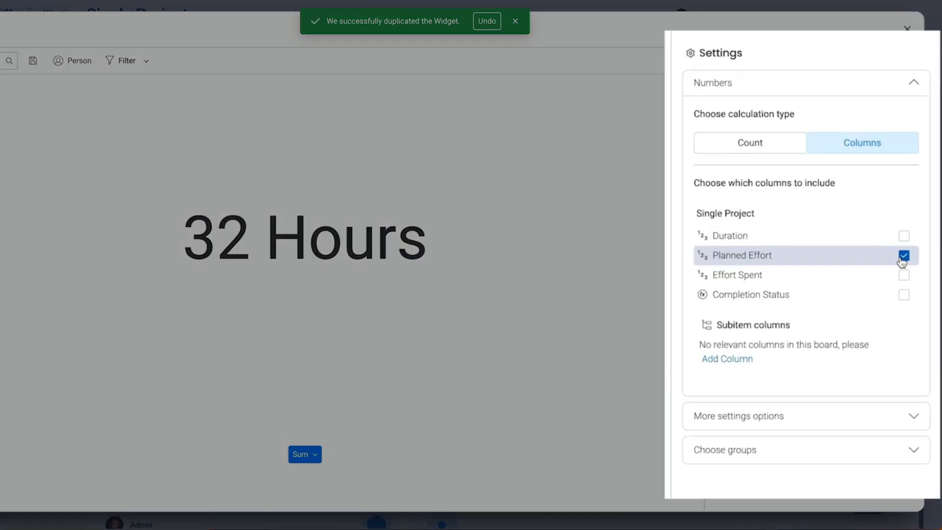
pyautogui.click(892, 257)
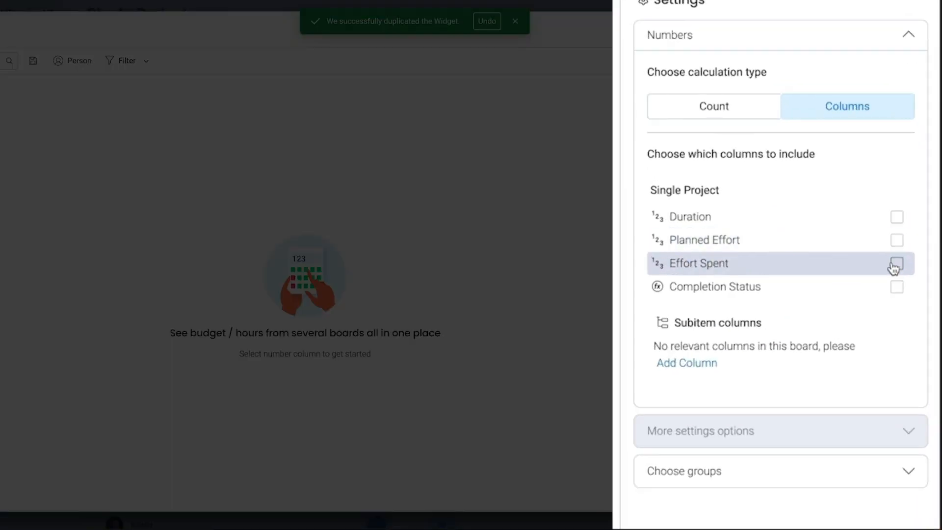
pyautogui.click(892, 273)
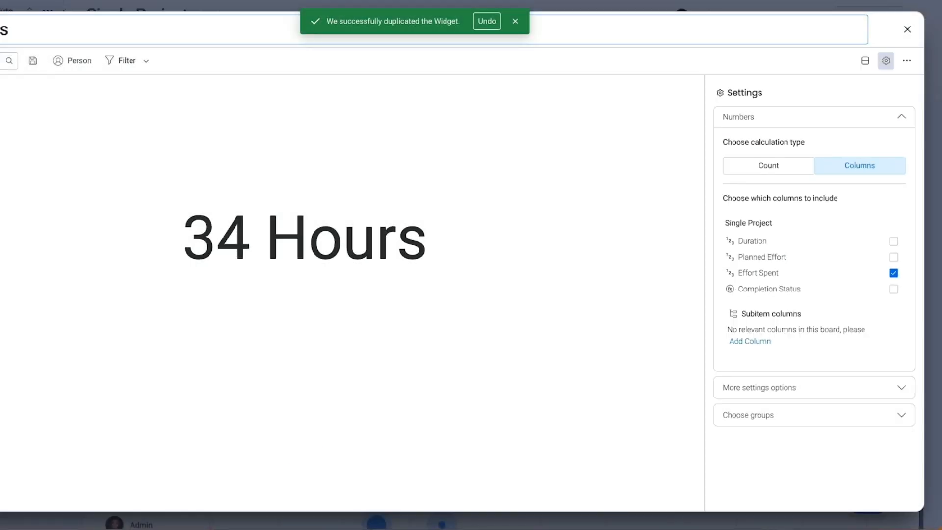
# Step: Retitle the copy 'Effort Spent in Hours' and close the enlarged view, showing 34 Hours
pyautogui.press('Left')
pyautogui.press('Left')
pyautogui.press('Left')
pyautogui.press('Left')
pyautogui.press('Left')
pyautogui.write('in')
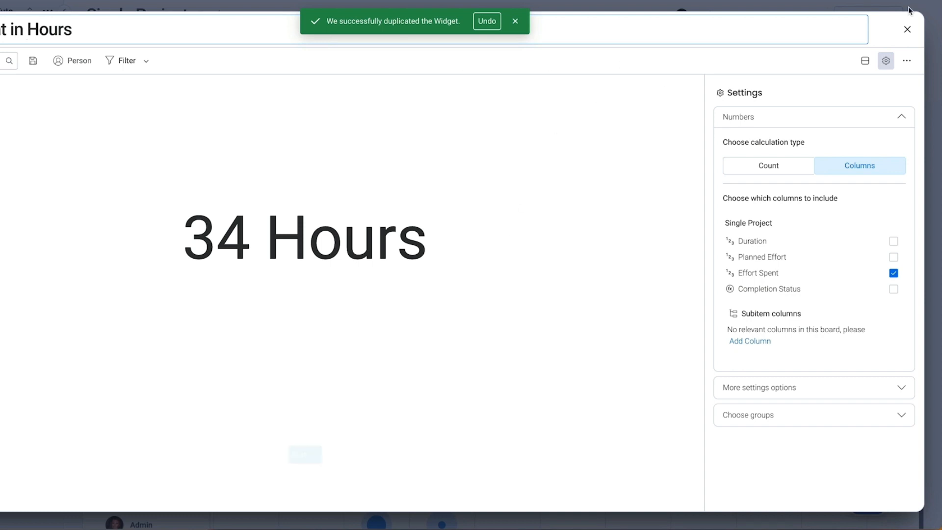
pyautogui.click(896, 414)
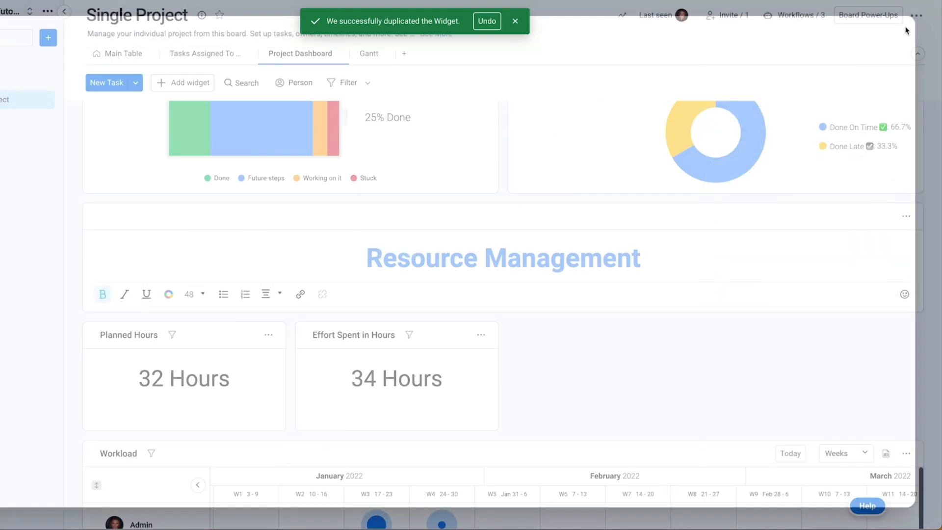
pyautogui.click(907, 29)
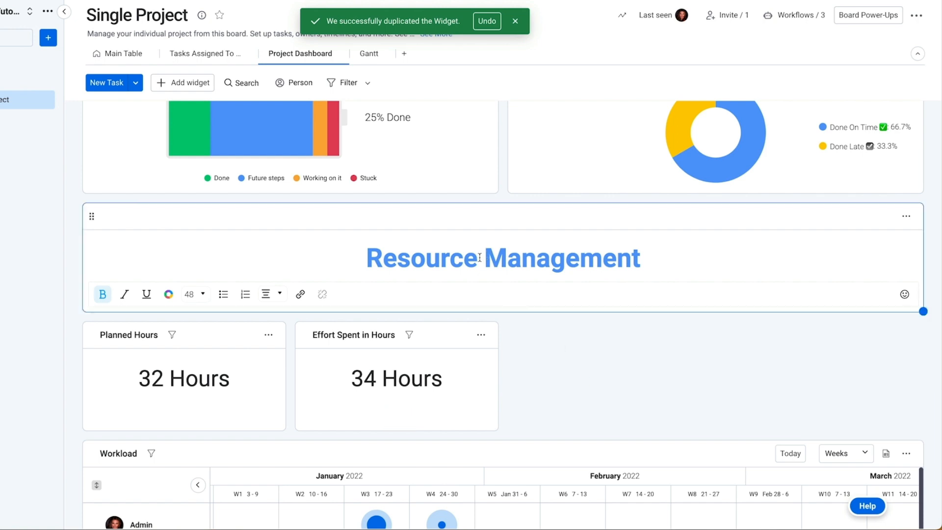
# Step: Replace 'Resource' with 'Planning' so the heading reads Planning Management
pyautogui.moveTo(461, 256); pyautogui.dragTo(369, 256)
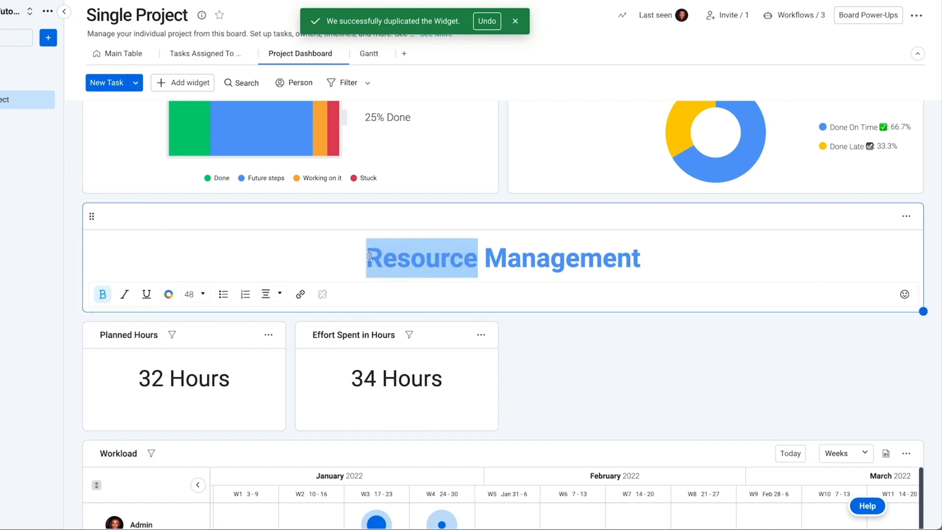
pyautogui.write('Planning')
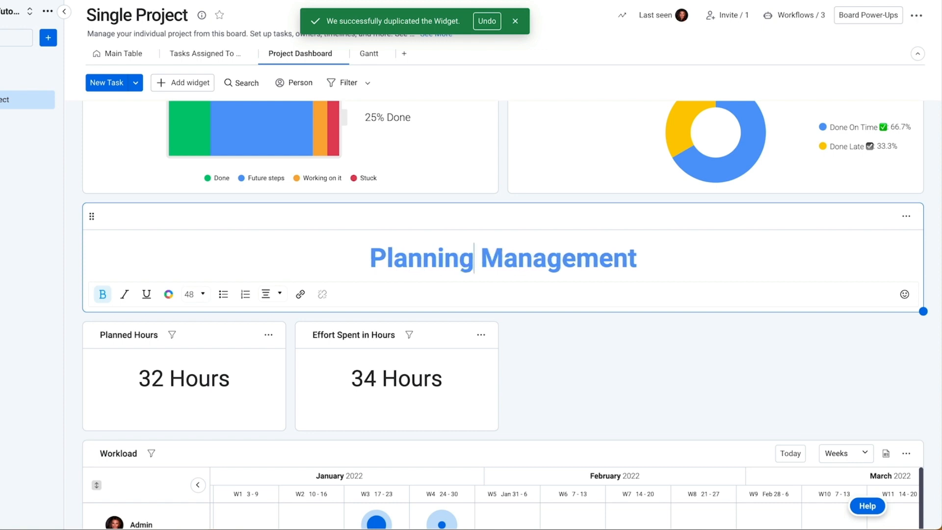
pyautogui.scroll(-5, 593, 378)
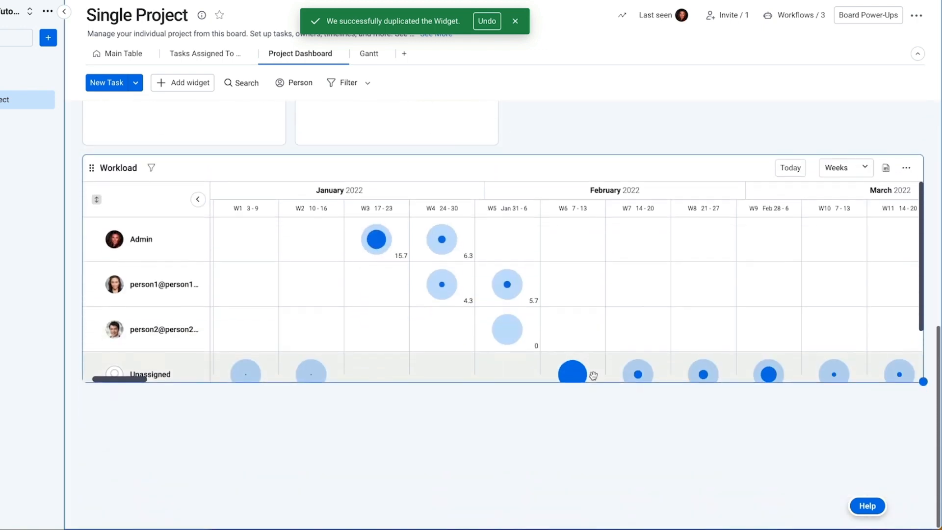
pyautogui.hscroll(1, 593, 376)
pyautogui.hscroll(-1, 581, 290)
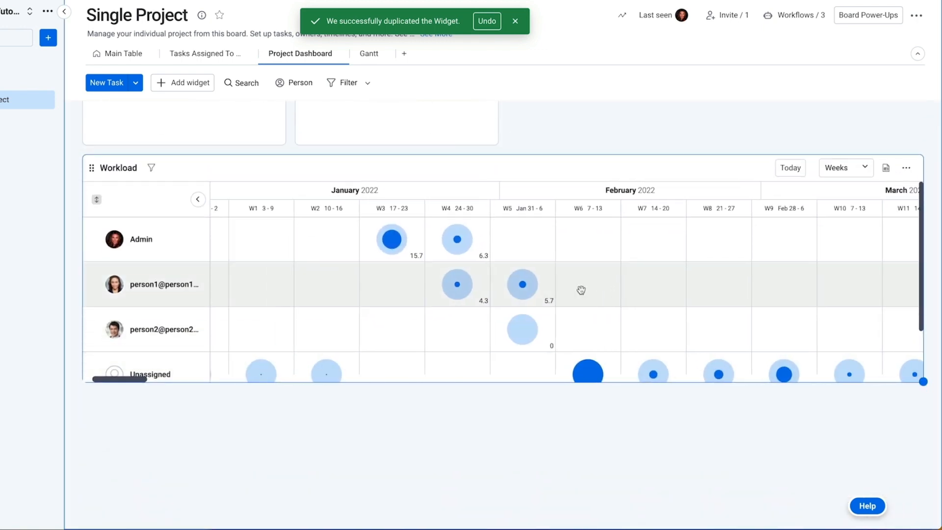
pyautogui.scroll(5, 598, 154)
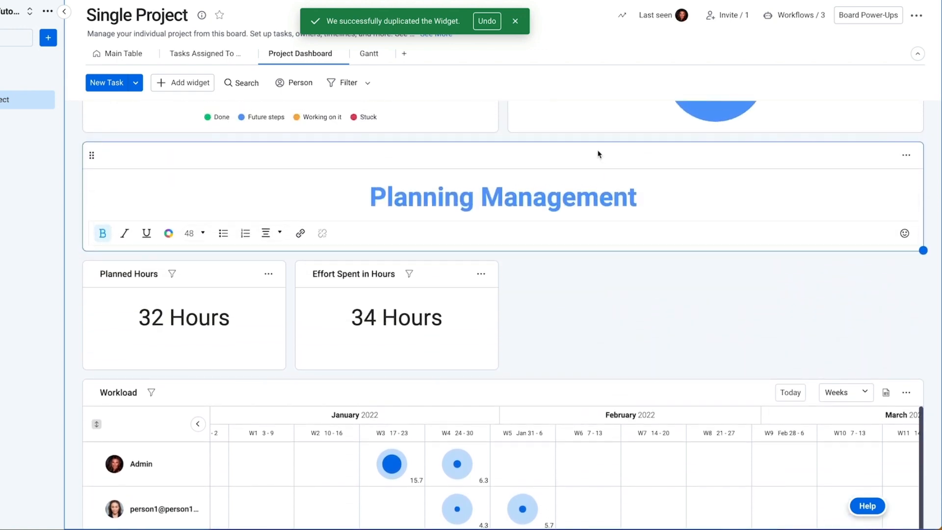
pyautogui.scroll(5, 597, 154)
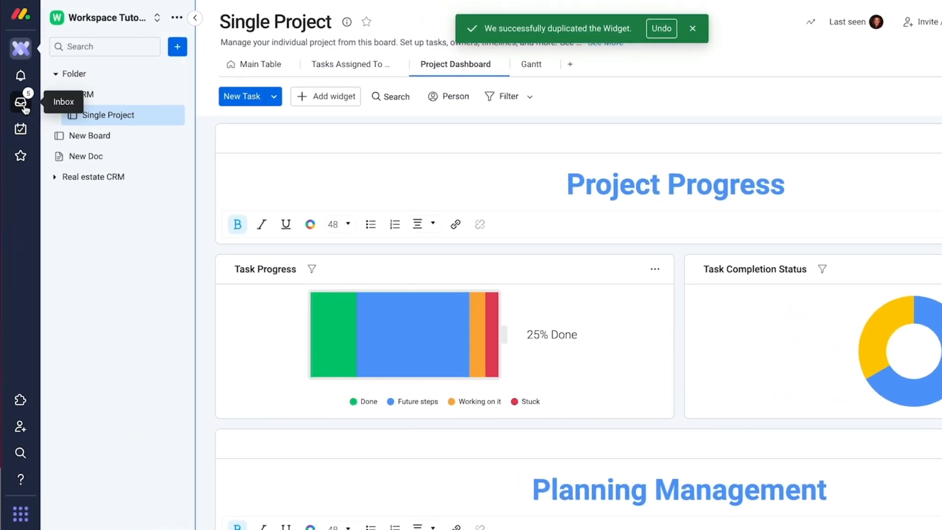
# Step: Look through the My Work page, the inbox and the notifications list
pyautogui.click(21, 133)
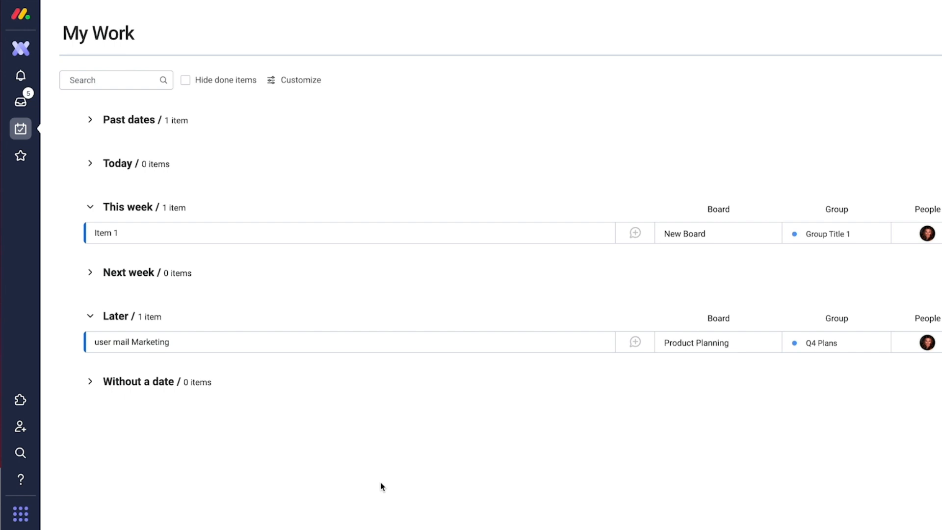
pyautogui.click(20, 102)
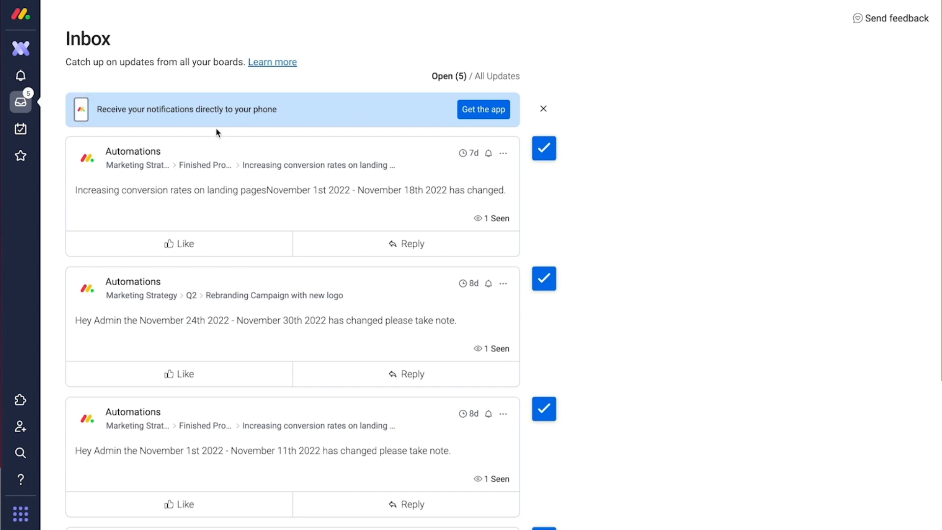
pyautogui.click(20, 75)
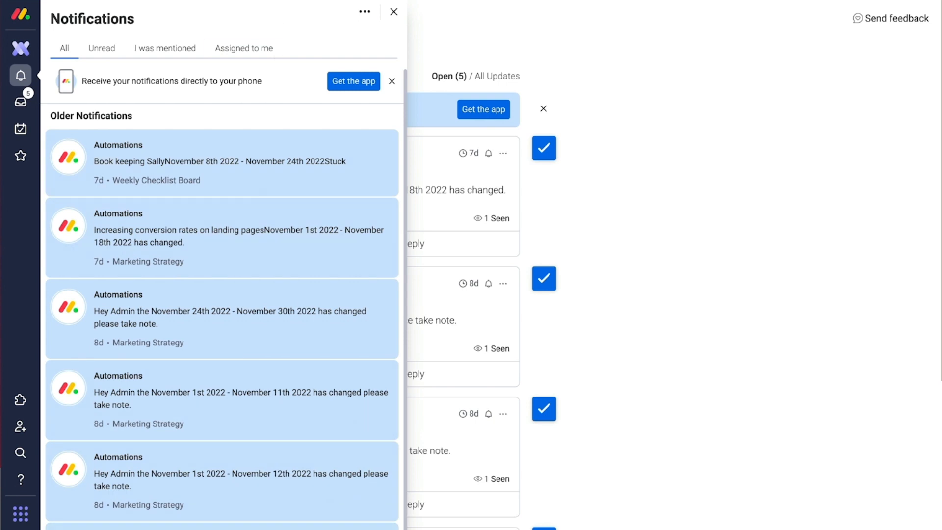
pyautogui.click(393, 12)
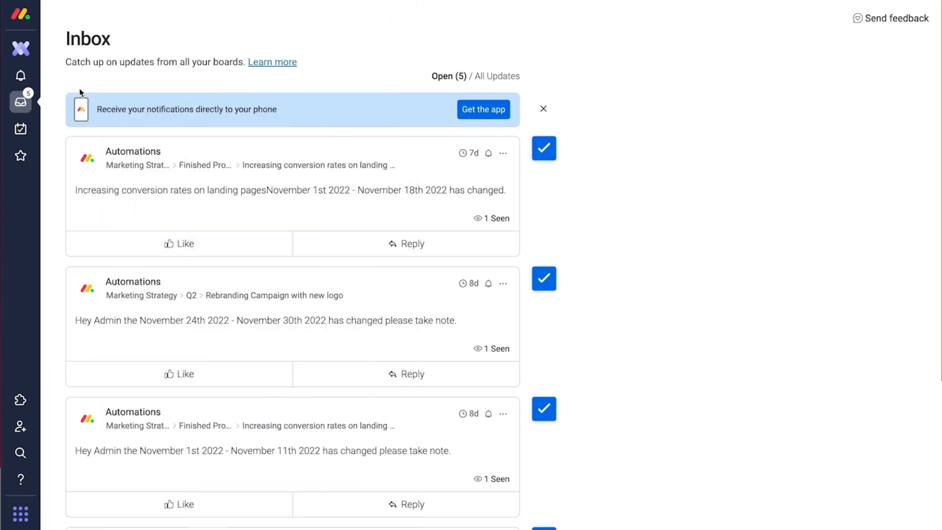
# Step: Return to the Single Project board's Main Table
pyautogui.click(24, 130)
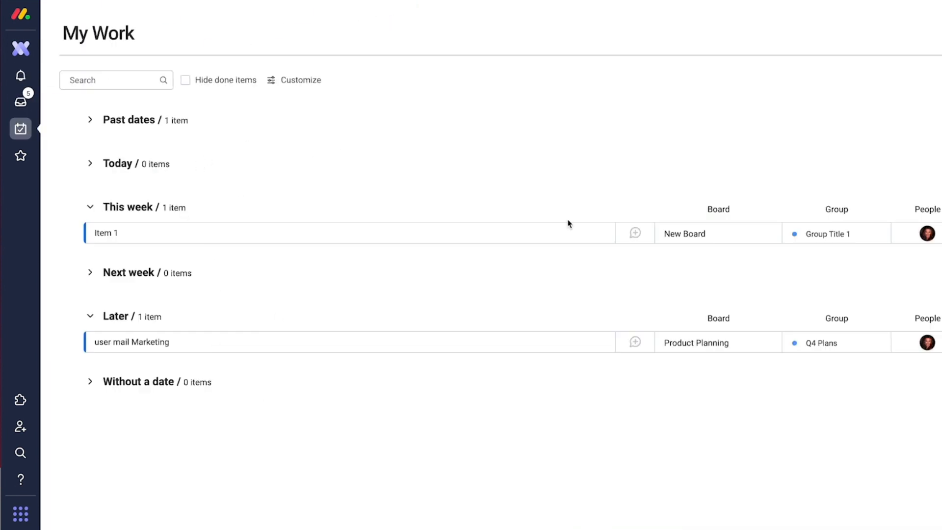
pyautogui.click(28, 55)
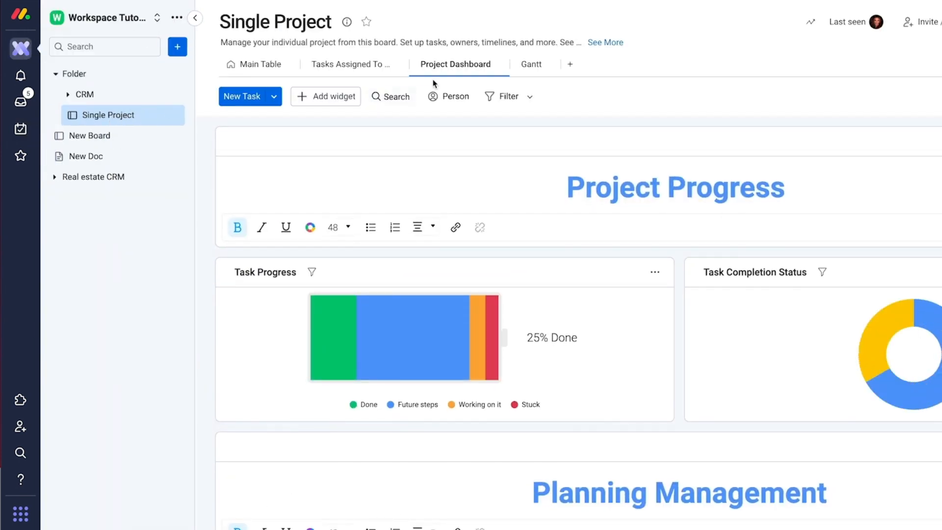
pyautogui.click(265, 66)
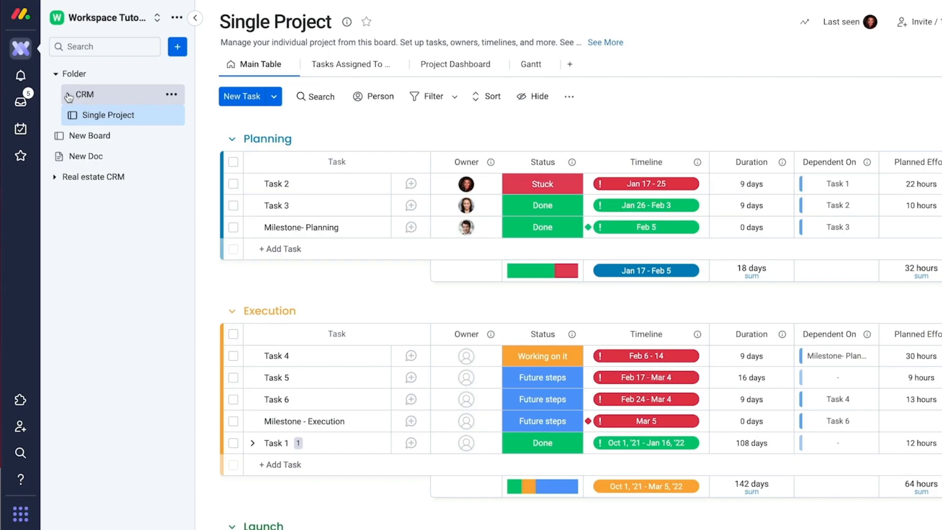
# Step: Expand the CRM folder in the sidebar and open the Deals board
pyautogui.click(68, 96)
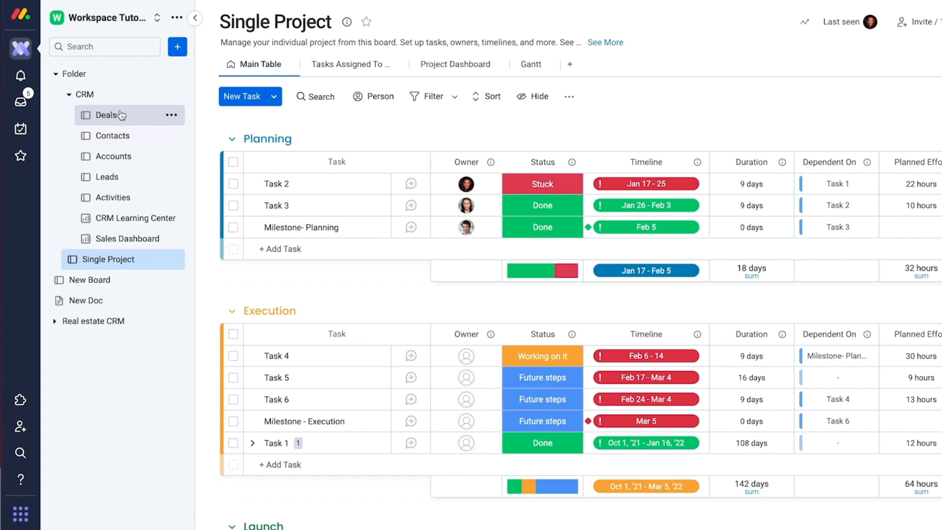
pyautogui.click(178, 47)
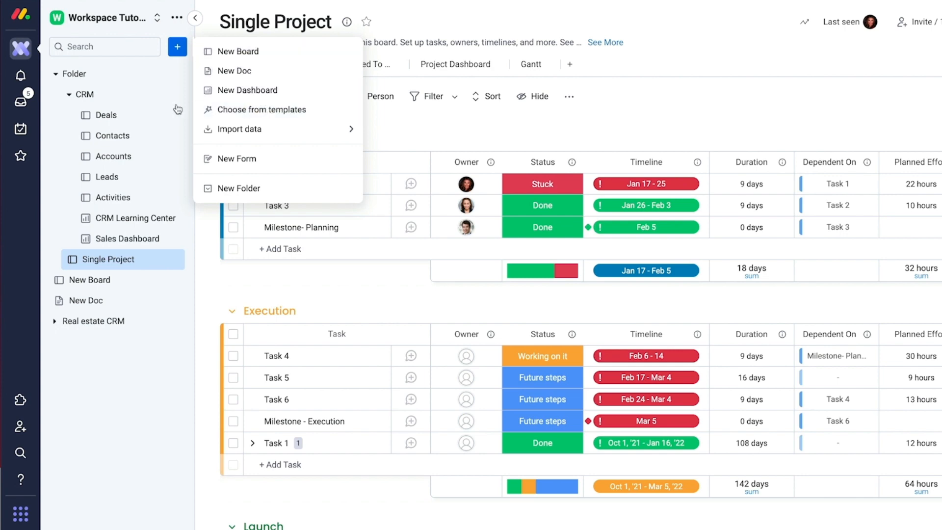
pyautogui.click(111, 115)
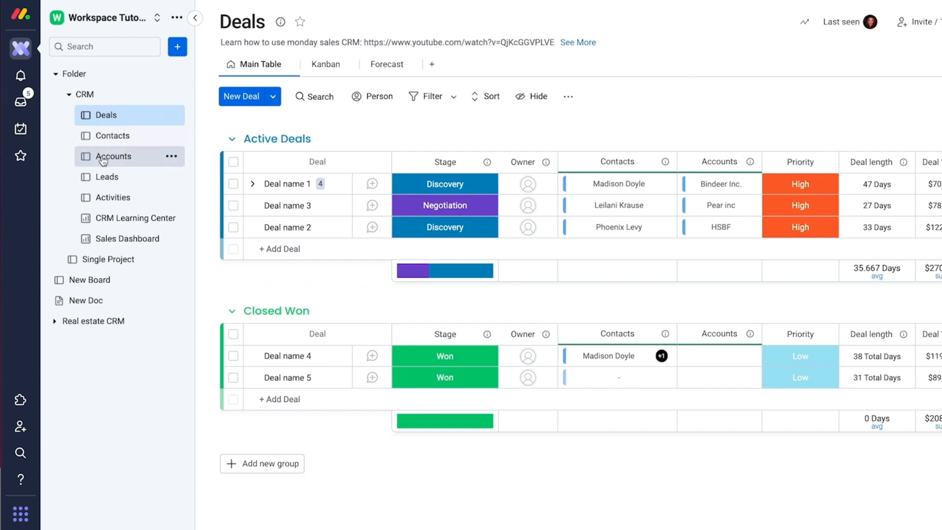
# Step: Add a Cards view named Cards to the Deals board
pyautogui.moveTo(91, 217)
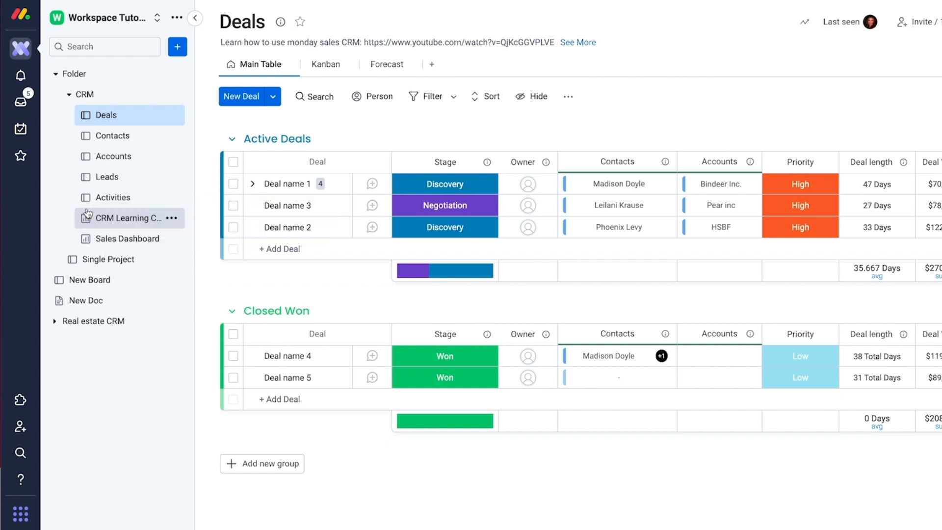
pyautogui.moveTo(87, 199)
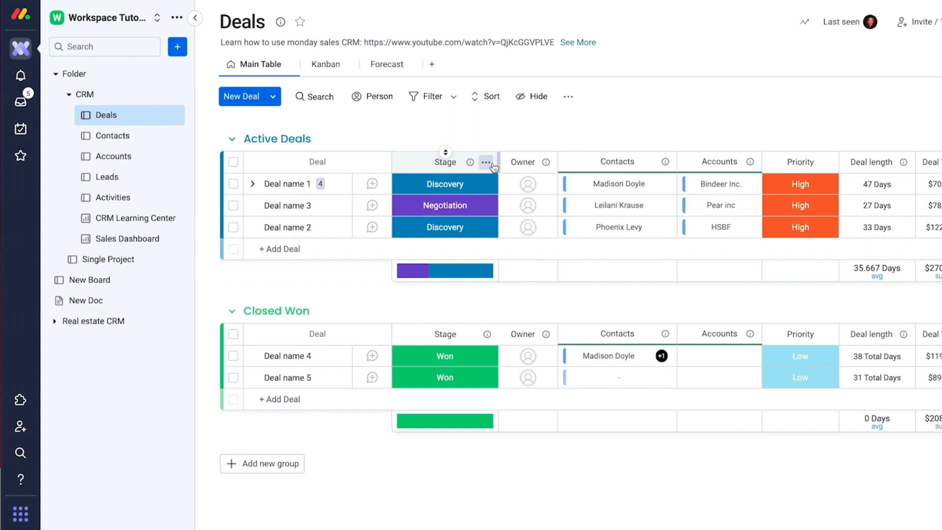
pyautogui.click(433, 65)
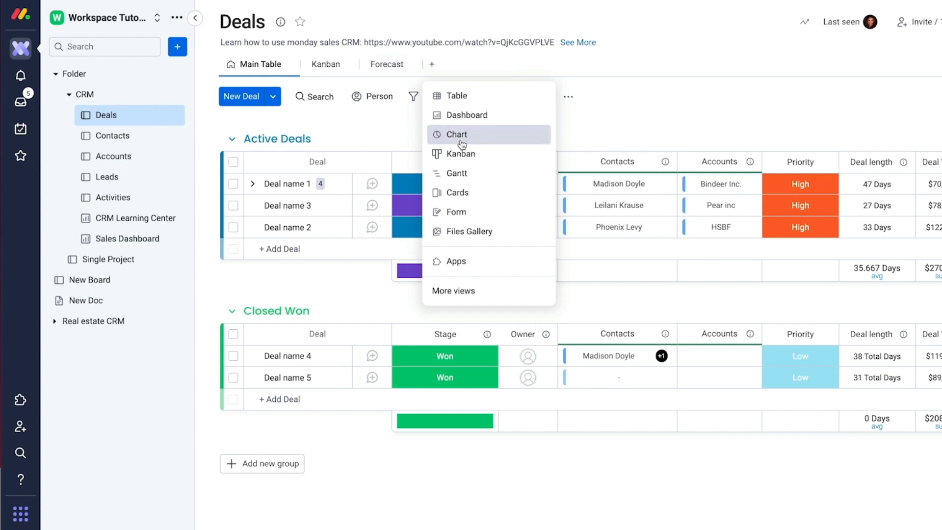
pyautogui.click(458, 193)
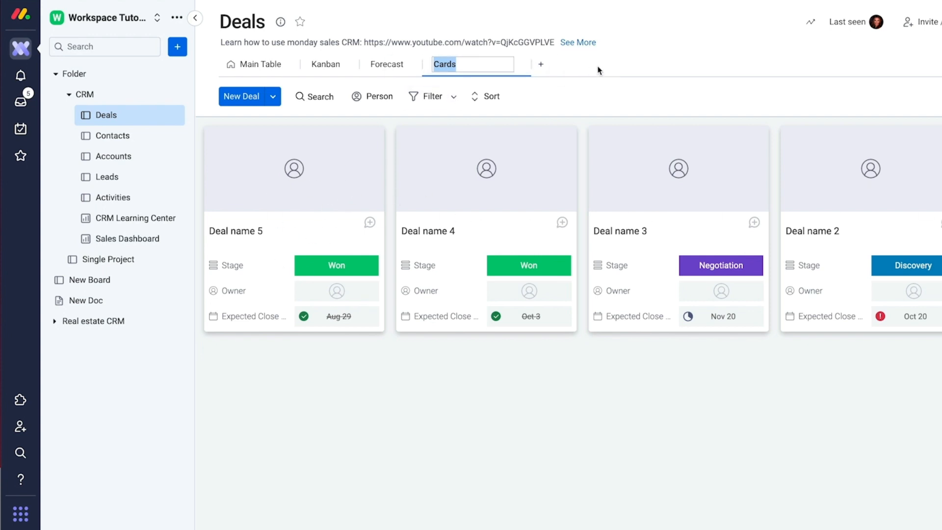
pyautogui.click(558, 65)
# Step: Show the deals in Kanban by stage: Discovery 2, Negotiation 1, Proposal 0, Won 2
pyautogui.click(465, 65)
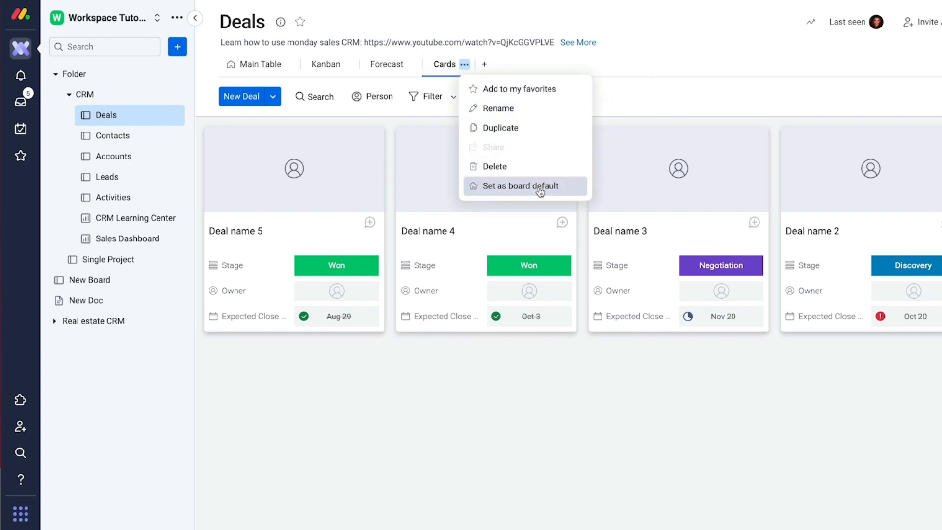
pyautogui.click(632, 65)
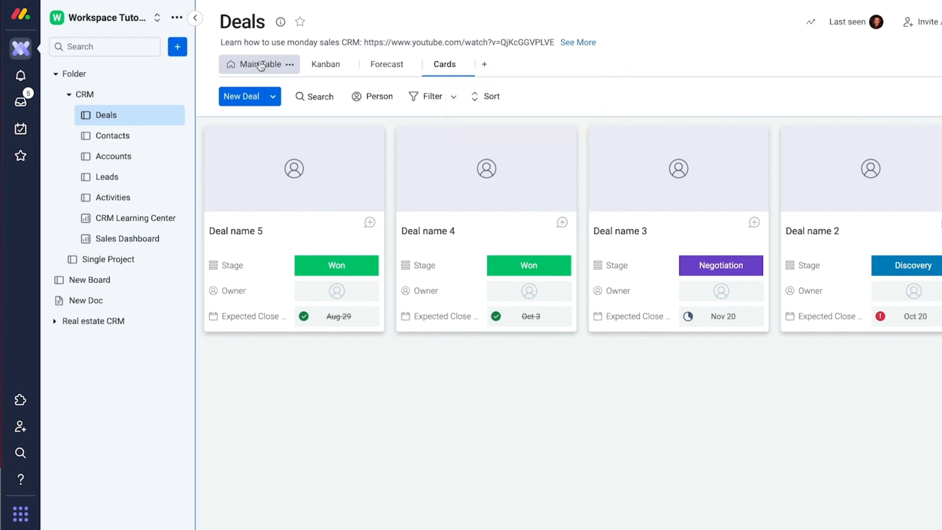
pyautogui.click(321, 69)
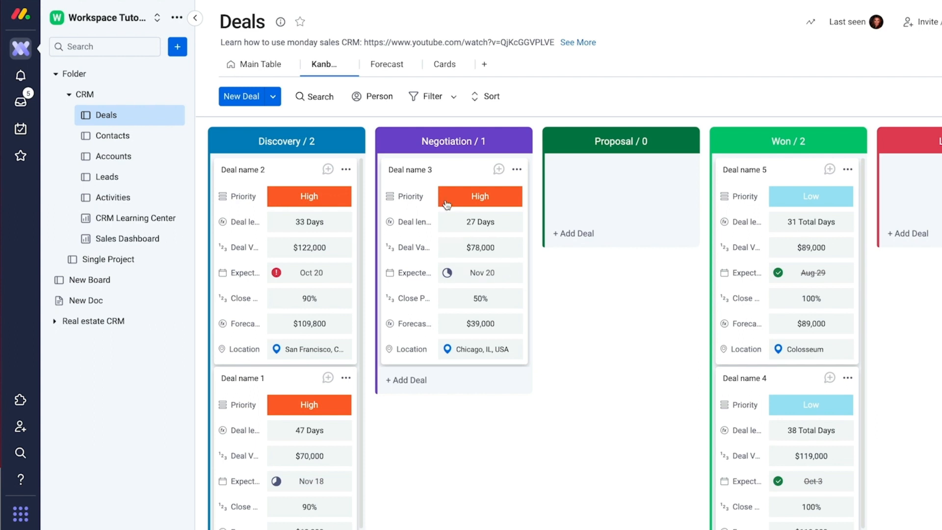
# Step: Switch the Deals board to Main Table, showing Active Deals $270,000 and Closed Won $208,000
pyautogui.click(254, 62)
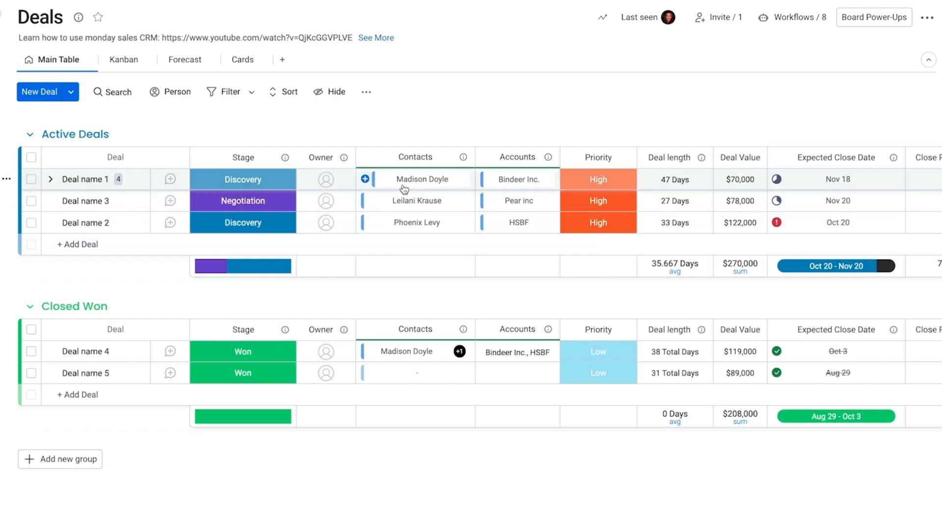
# Step: Look over the Stage label editor, then set Deal name 3's Stage to Discovery
pyautogui.click(241, 180)
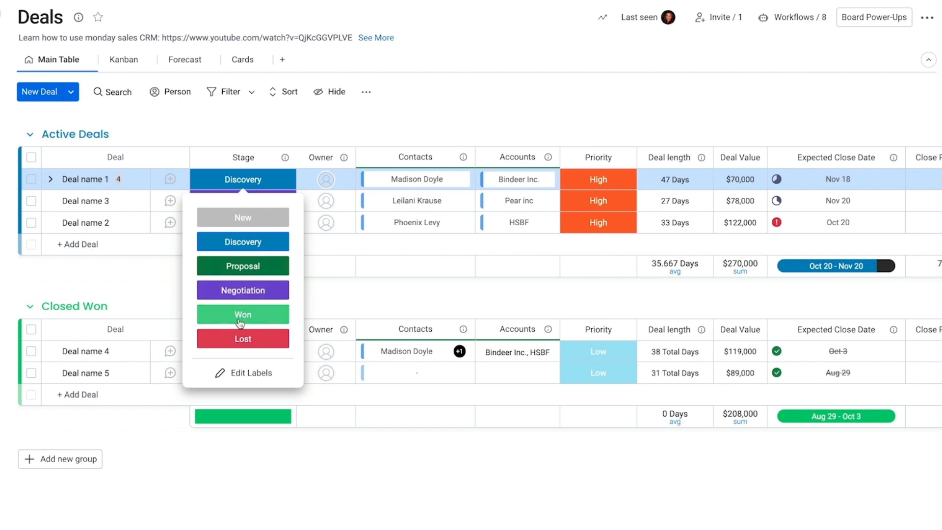
pyautogui.click(239, 373)
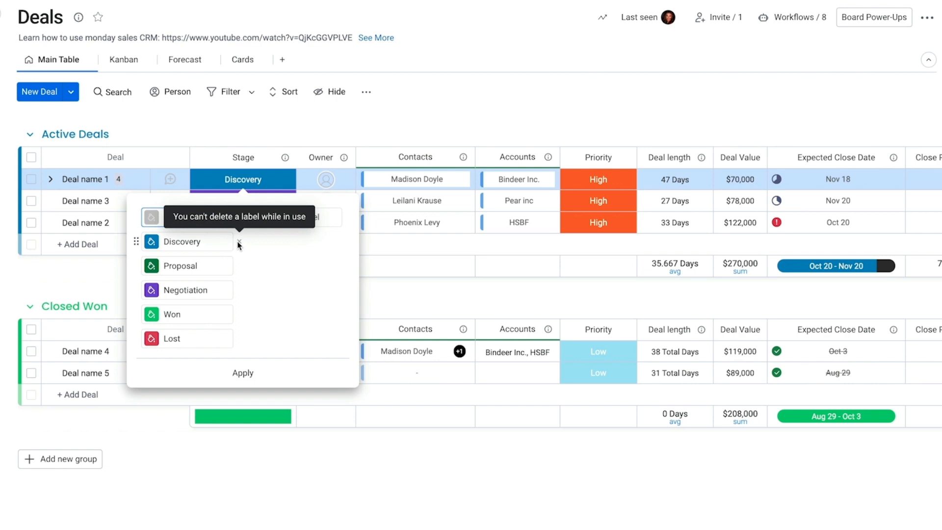
pyautogui.click(240, 291)
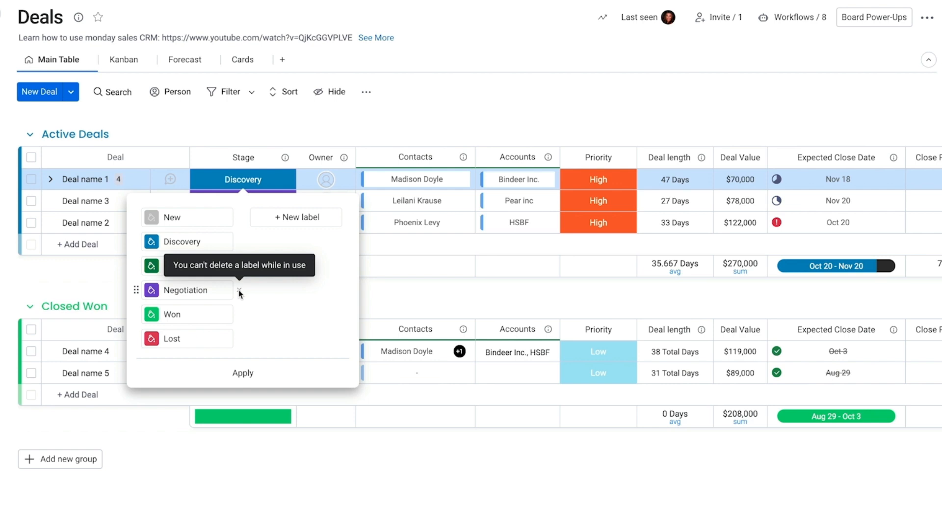
pyautogui.click(193, 290)
pyautogui.click(277, 126)
pyautogui.click(233, 199)
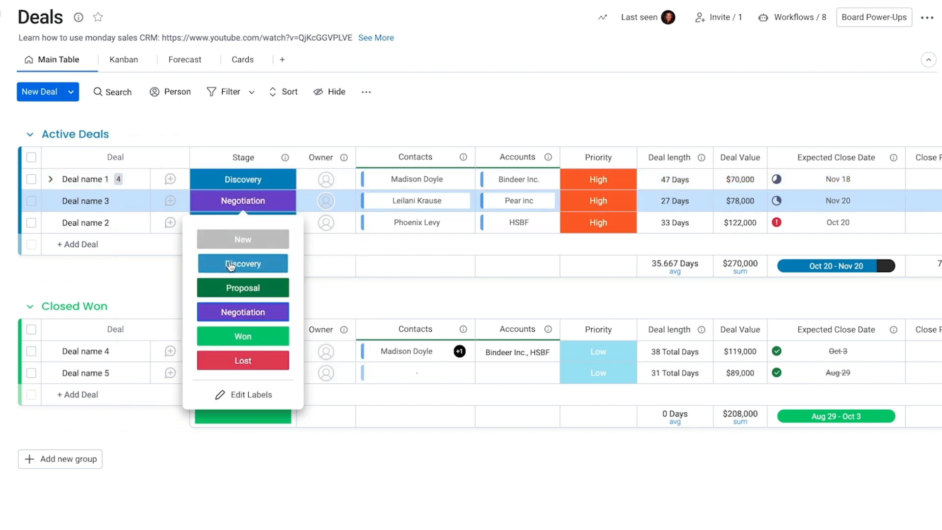
pyautogui.click(242, 263)
# Step: Delete the Negotiation stage label and apply the edited Stage labels
pyautogui.click(245, 181)
pyautogui.click(249, 185)
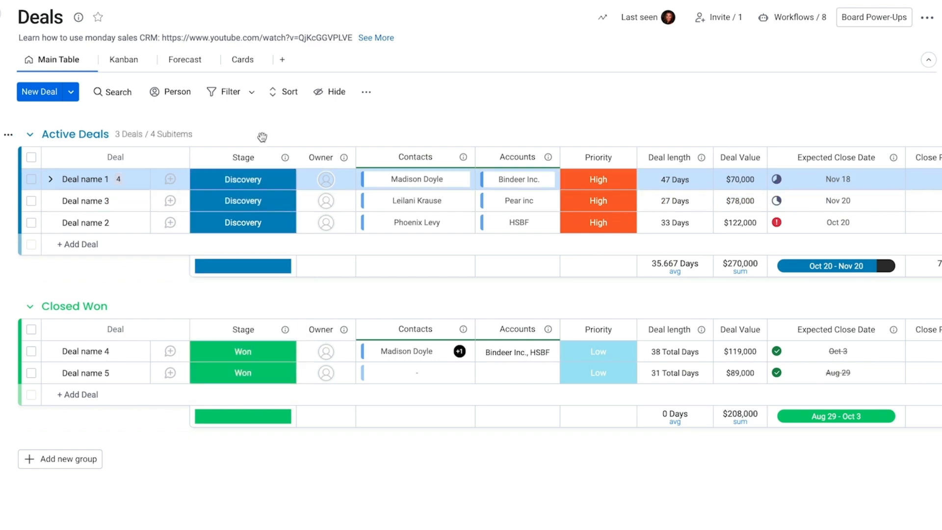
pyautogui.click(254, 185)
pyautogui.click(255, 374)
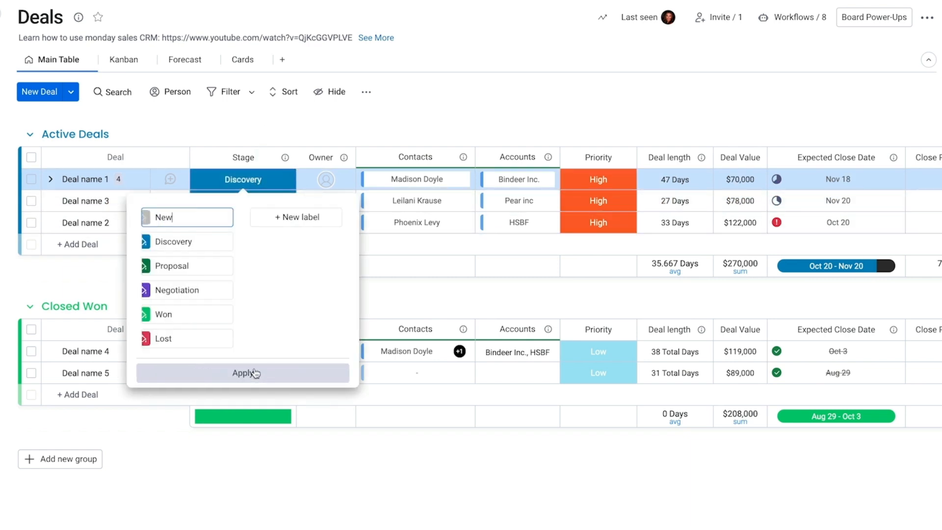
pyautogui.click(241, 291)
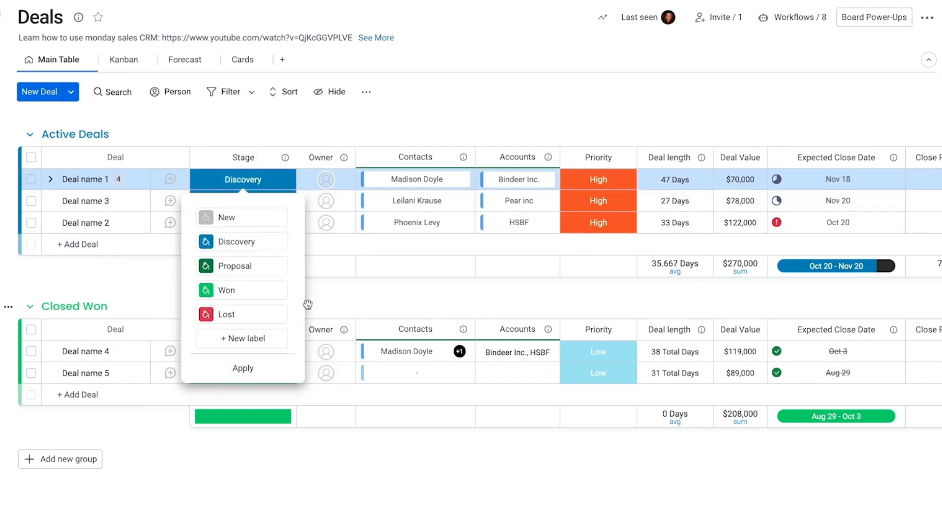
pyautogui.click(255, 373)
pyautogui.click(324, 132)
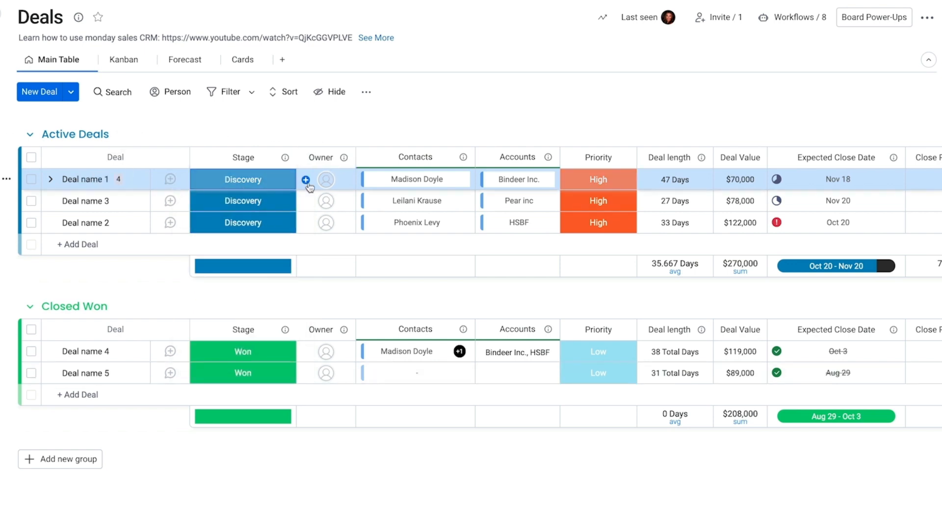
pyautogui.click(326, 182)
# Step: Assign the suggested person as Deal name 1's owner and check the linked Bindeer Inc. account
pyautogui.click(267, 262)
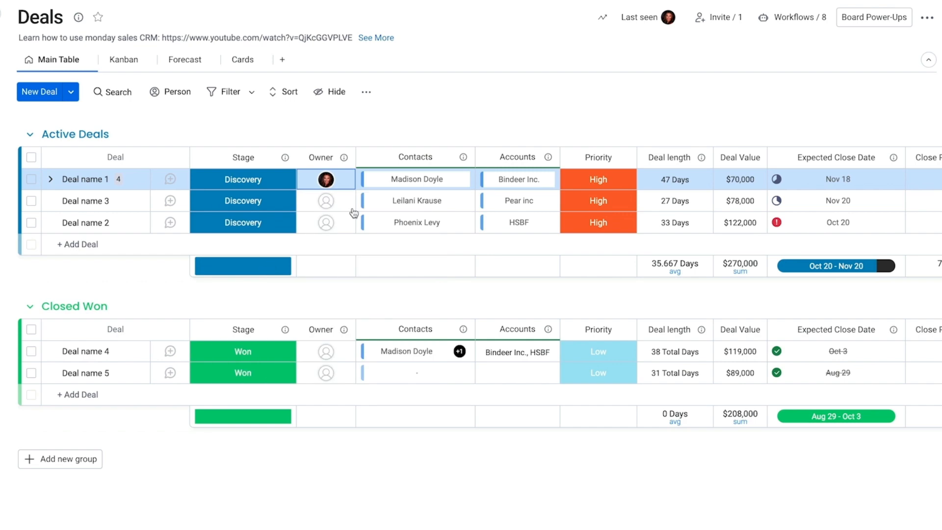
pyautogui.click(513, 179)
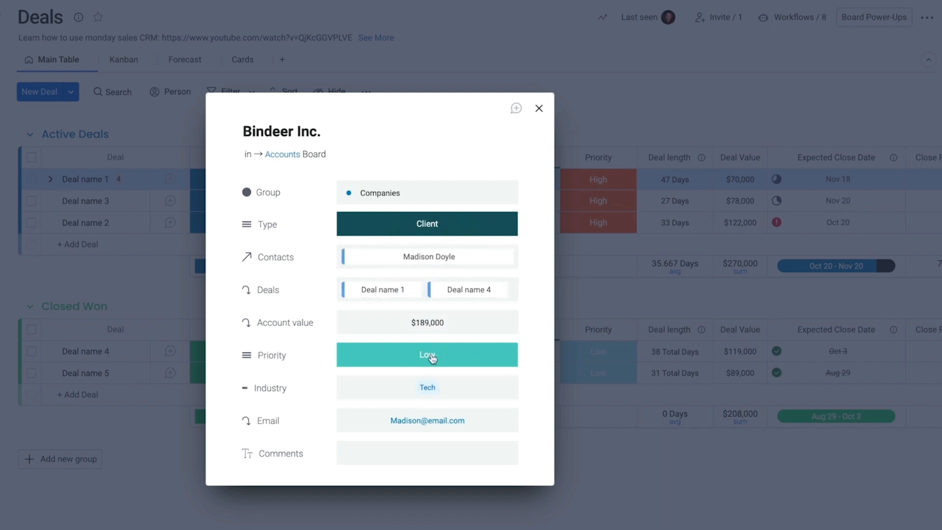
pyautogui.click(538, 107)
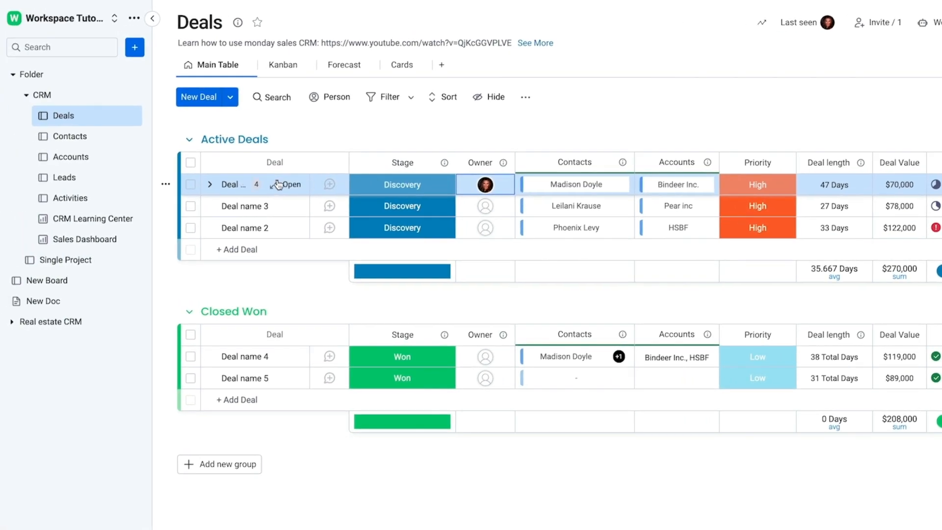
pyautogui.click(78, 140)
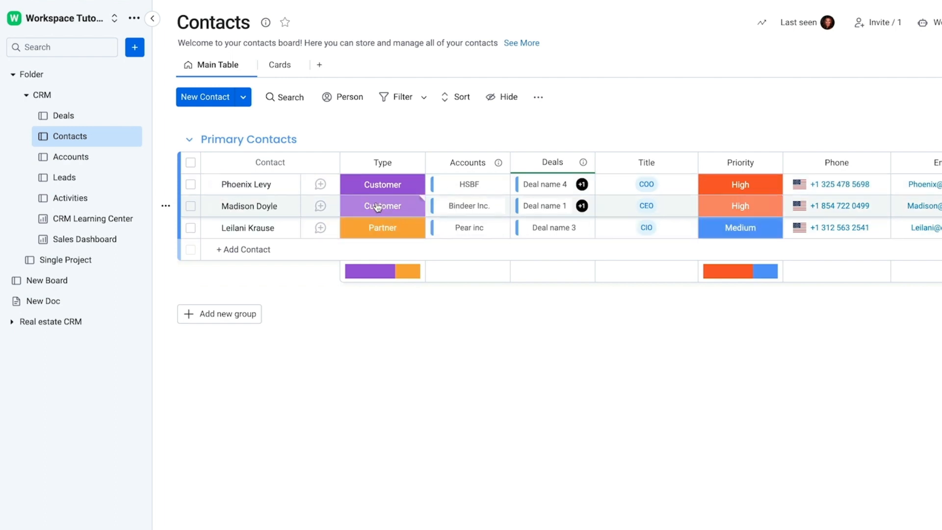
pyautogui.click(479, 207)
pyautogui.click(698, 113)
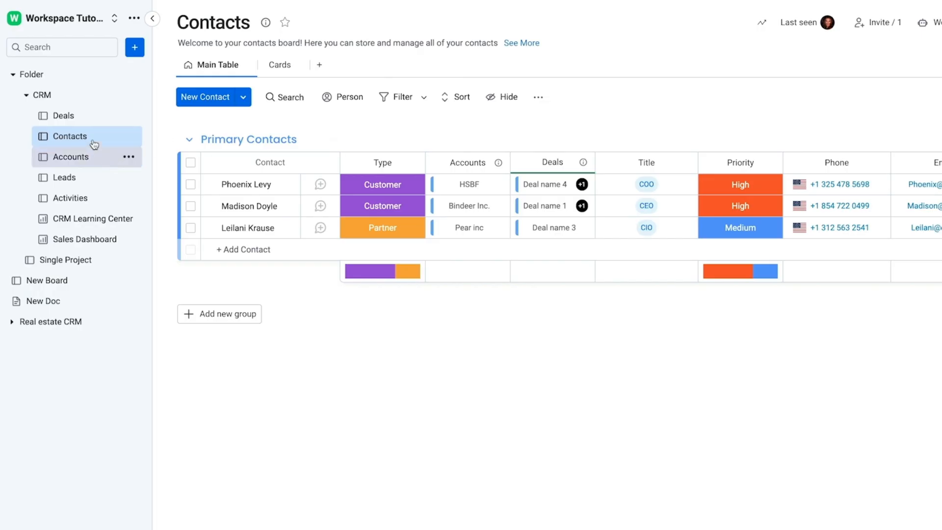
pyautogui.click(69, 116)
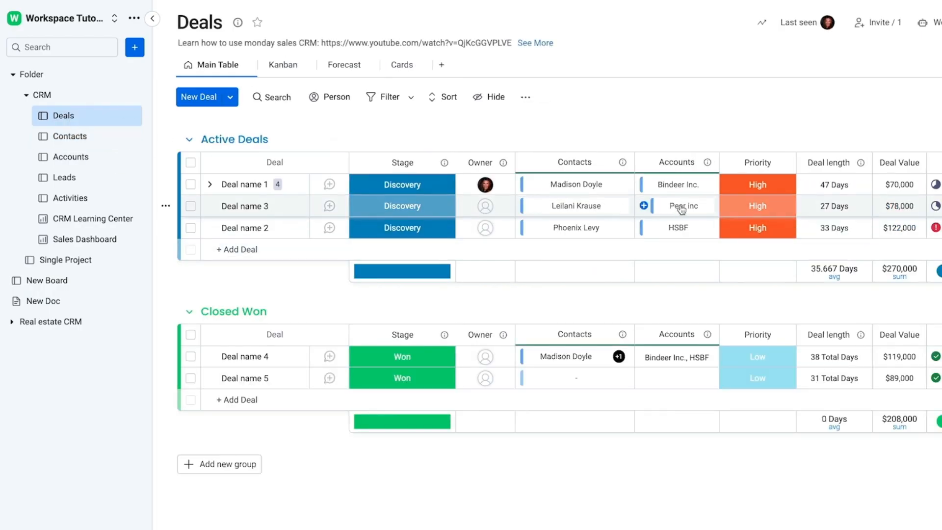
# Step: Change the Bindeer Inc. account's Type from Client to Partner
pyautogui.click(675, 188)
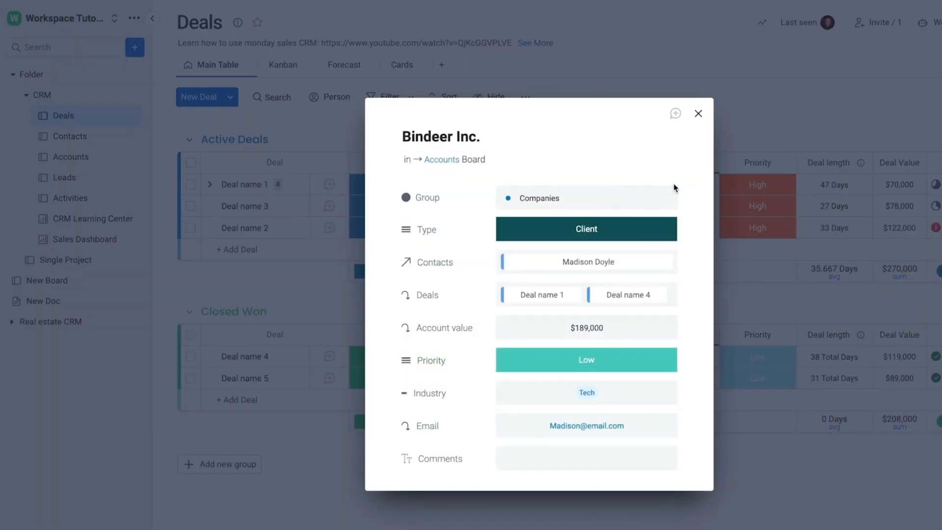
pyautogui.click(603, 234)
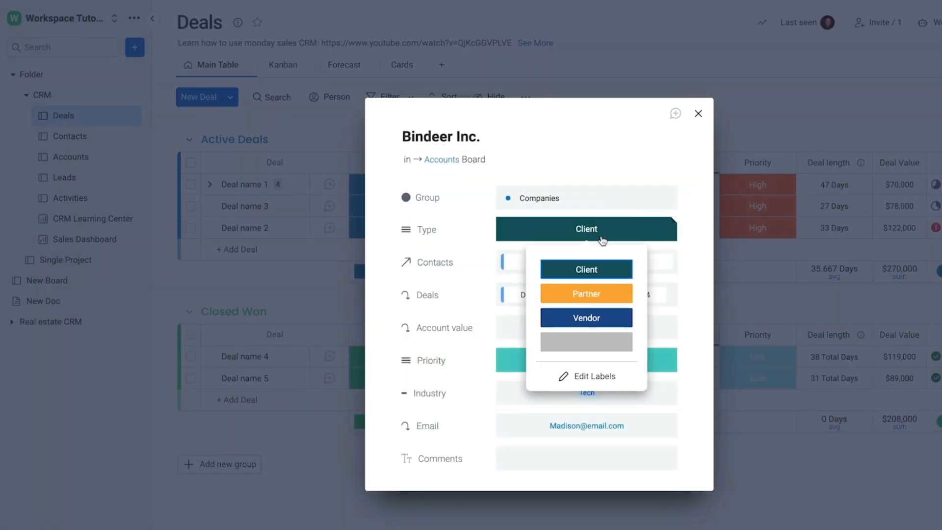
pyautogui.click(586, 294)
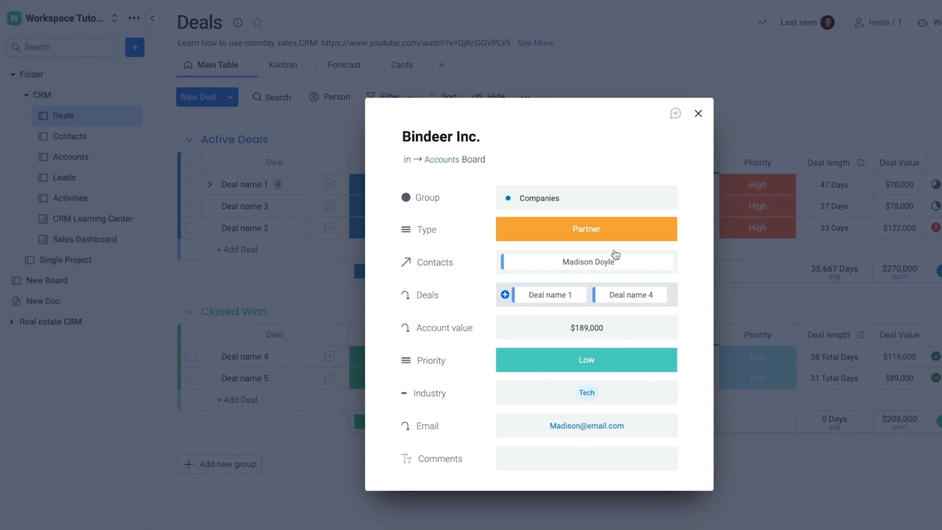
pyautogui.click(697, 113)
pyautogui.click(79, 140)
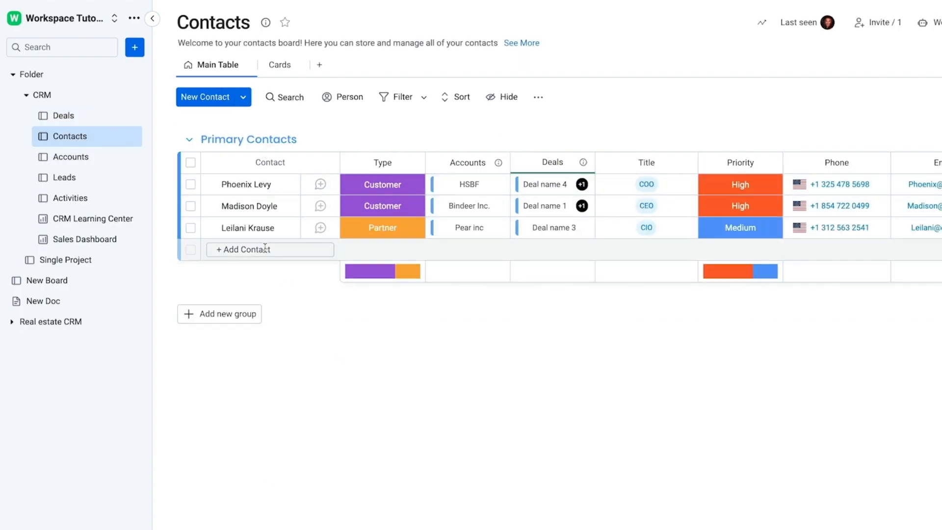
pyautogui.click(385, 211)
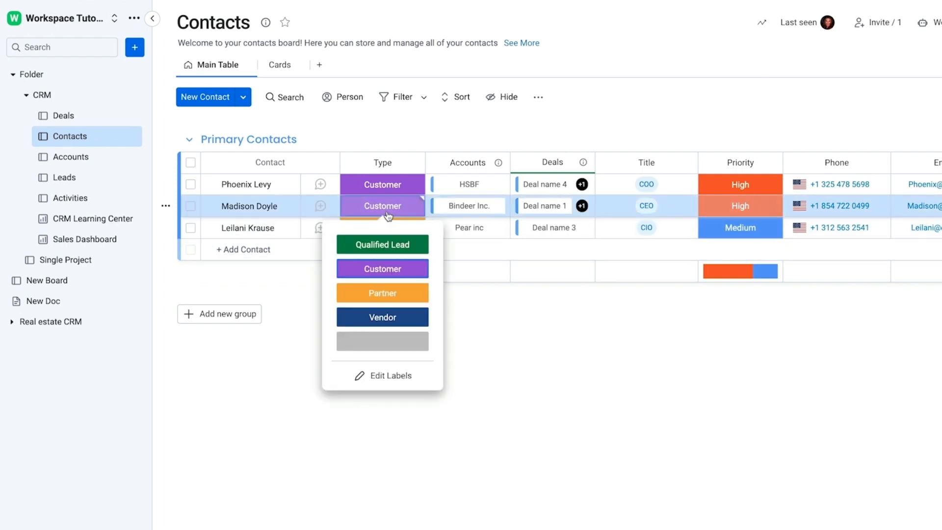
pyautogui.click(64, 116)
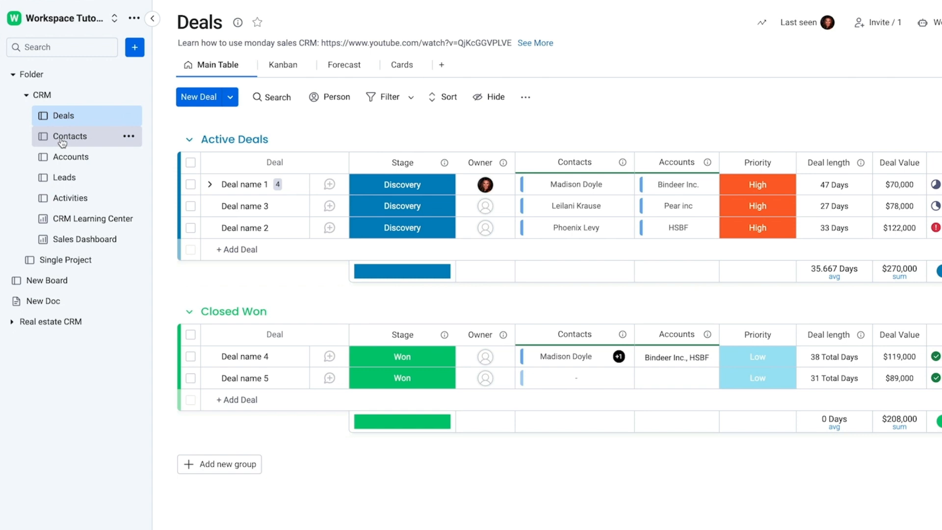
pyautogui.click(69, 240)
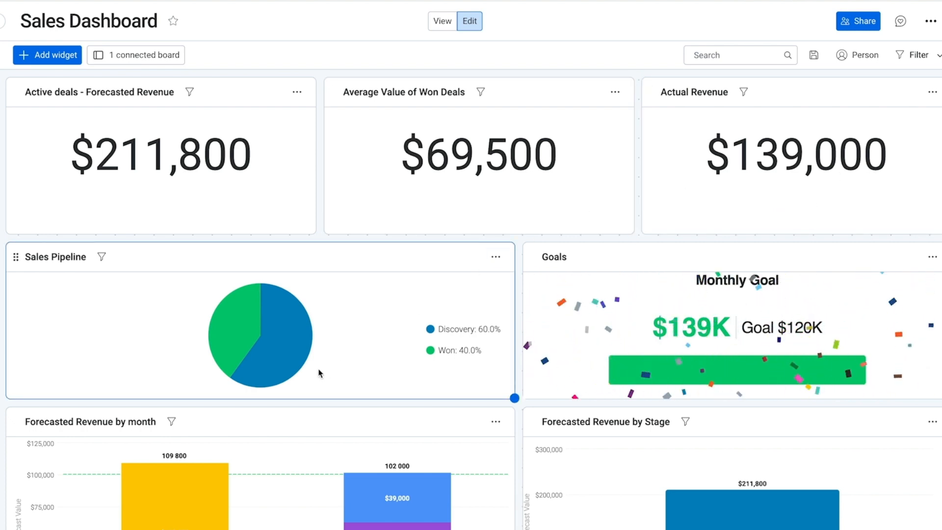
pyautogui.scroll(-4, 744, 339)
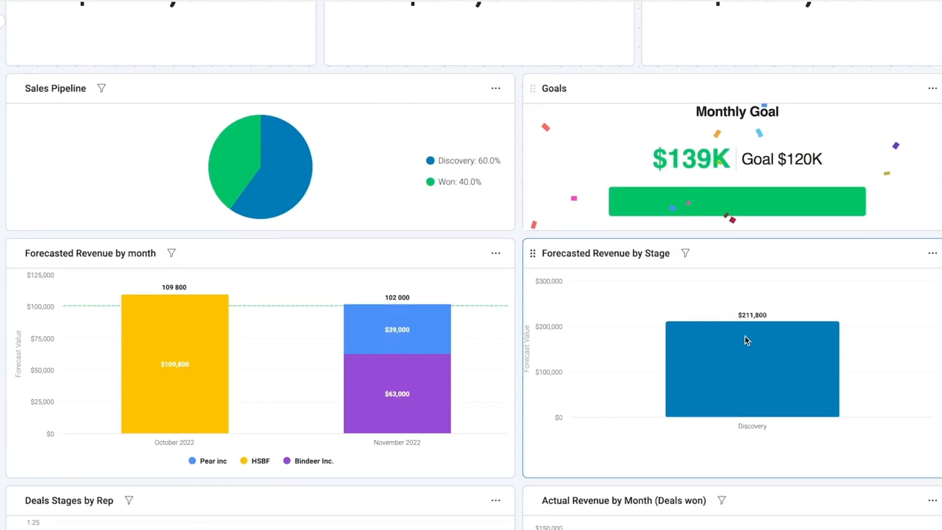
pyautogui.scroll(-9, 518, 431)
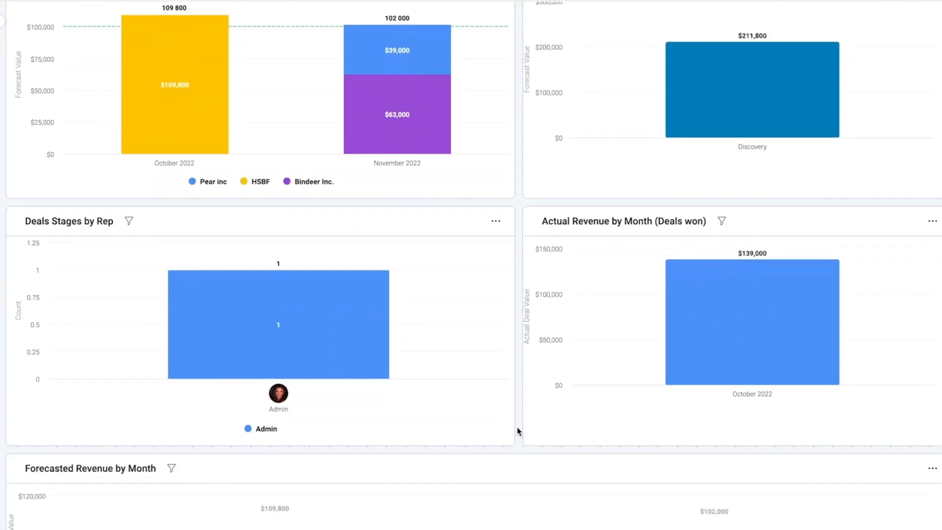
pyautogui.scroll(-6, 518, 431)
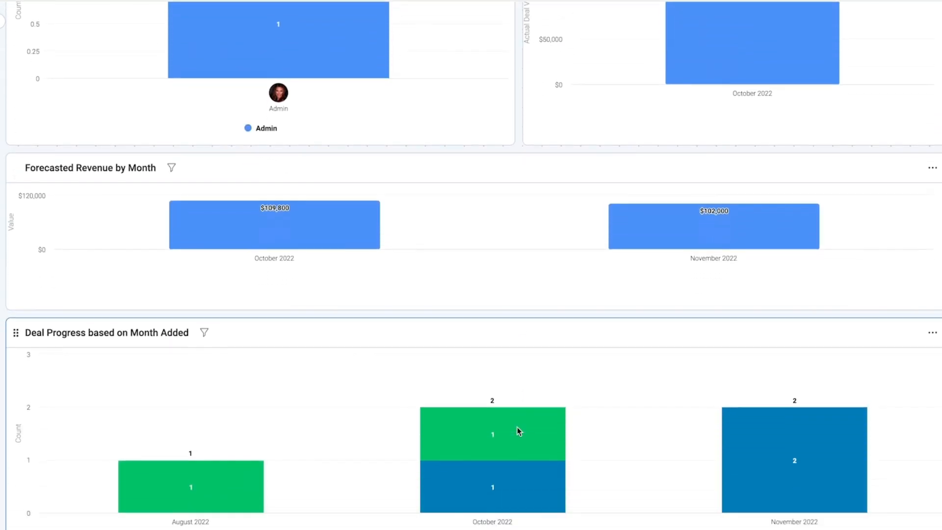
pyautogui.scroll(16, 517, 426)
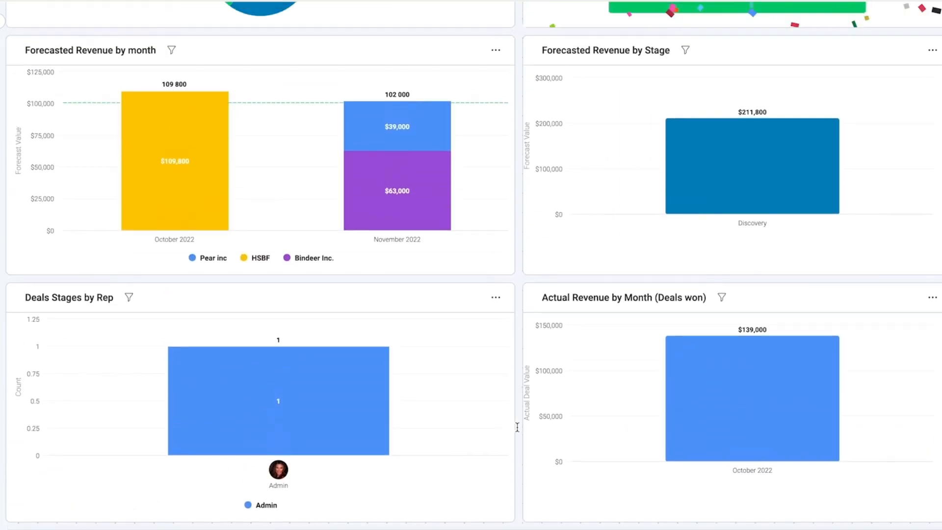
pyautogui.scroll(3, 518, 431)
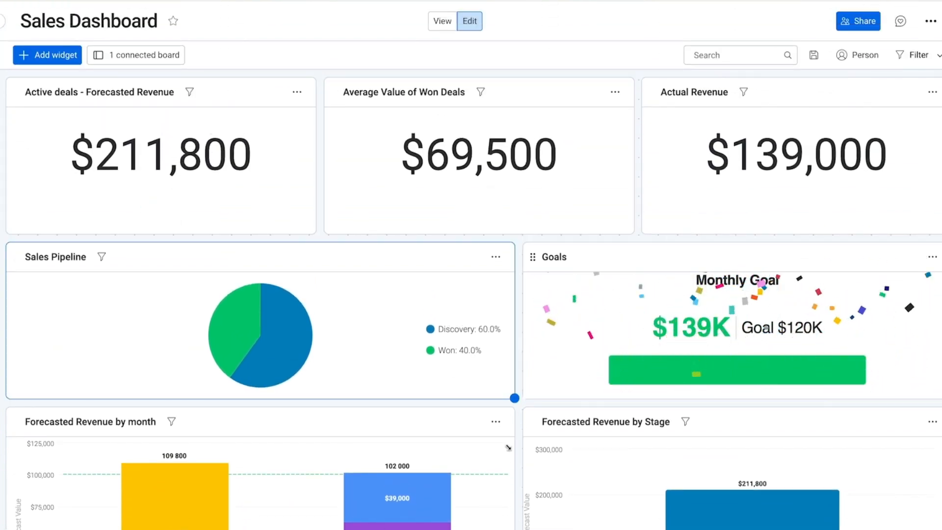
pyautogui.scroll(-2, 520, 491)
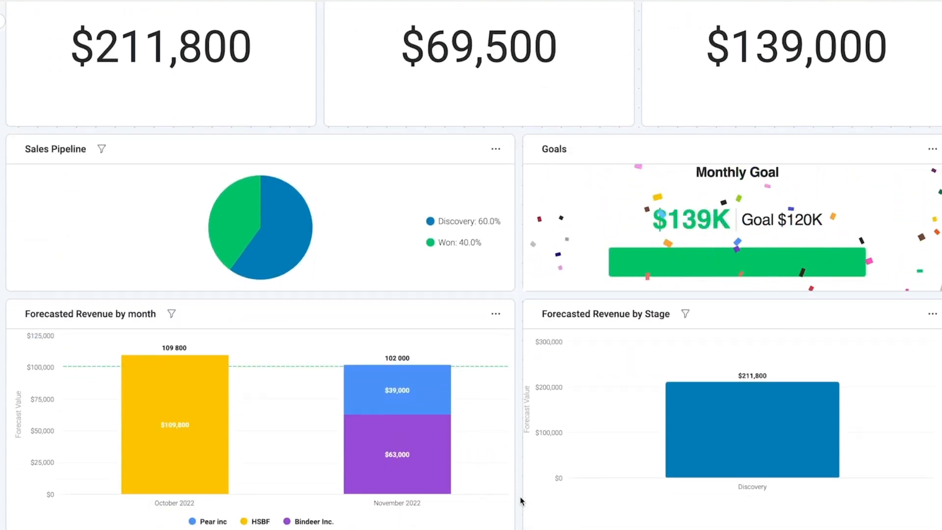
pyautogui.scroll(2, 520, 500)
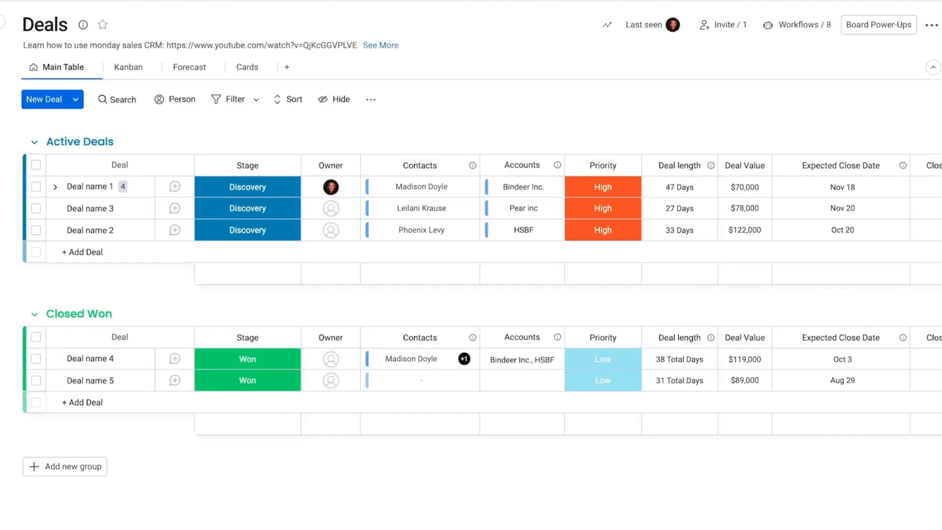
pyautogui.hscroll(5, 677, 210)
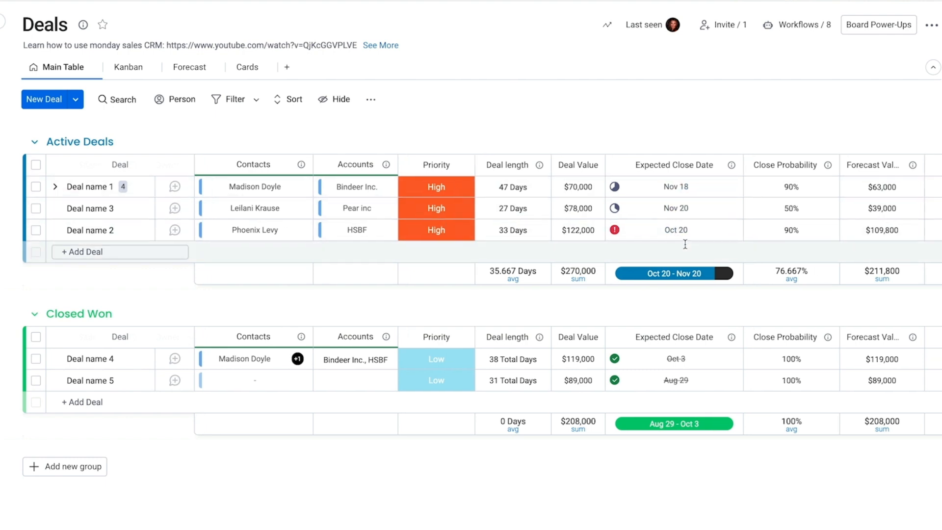
# Step: Enter 99% as Deal name 3's Close Probability
pyautogui.hscroll(6, 685, 240)
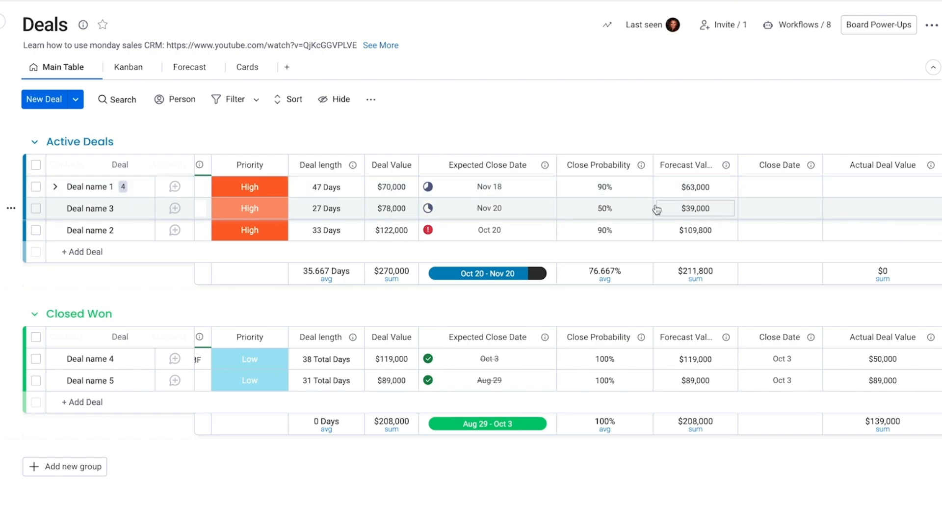
pyautogui.click(602, 205)
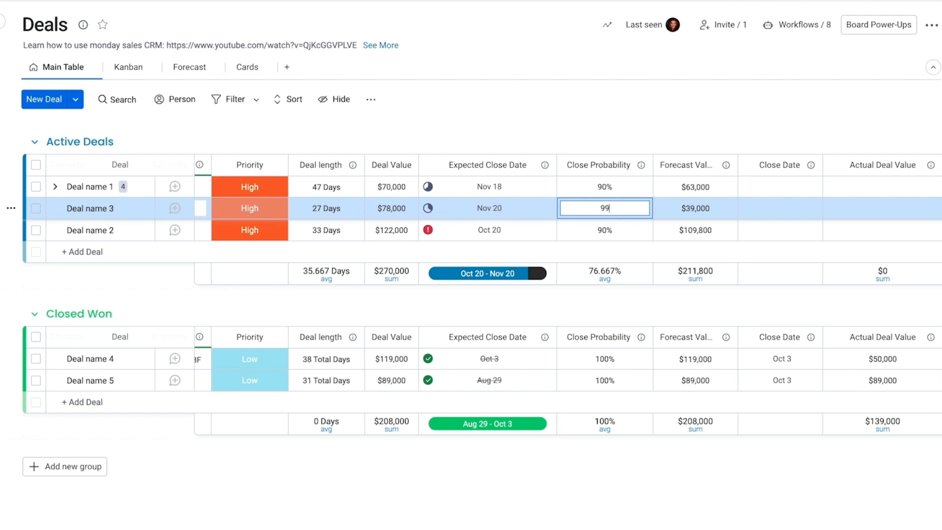
pyautogui.press('Return')
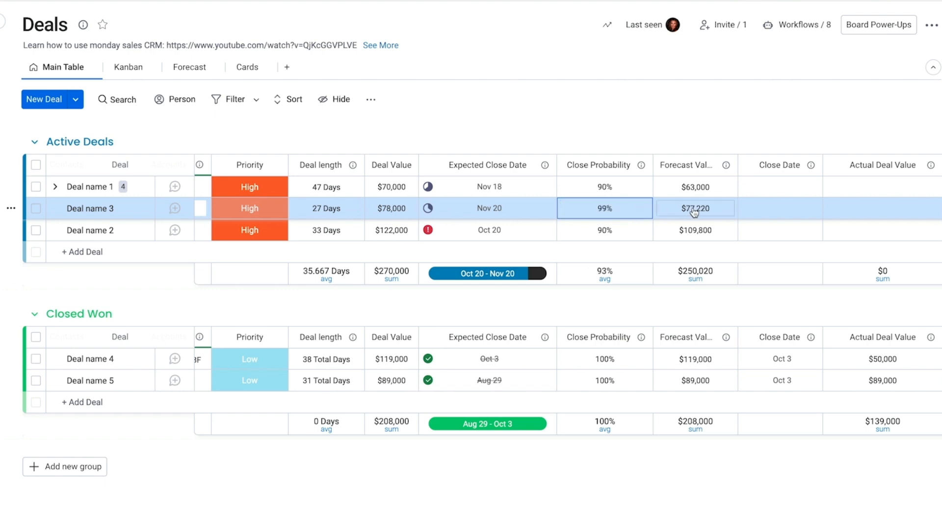
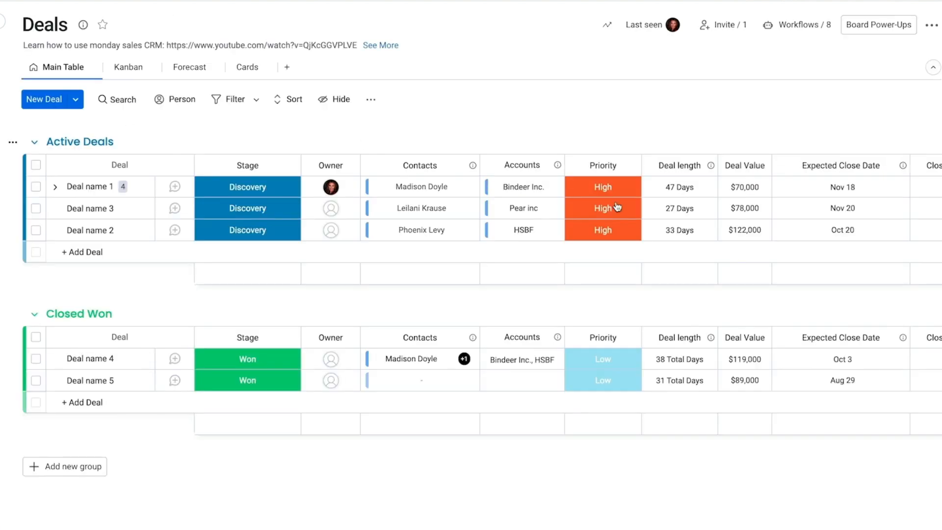
# Step: Set Deal name 3's close probability to 5%, lowering its forecast value to $3,900
pyautogui.hscroll(3, 750, 210)
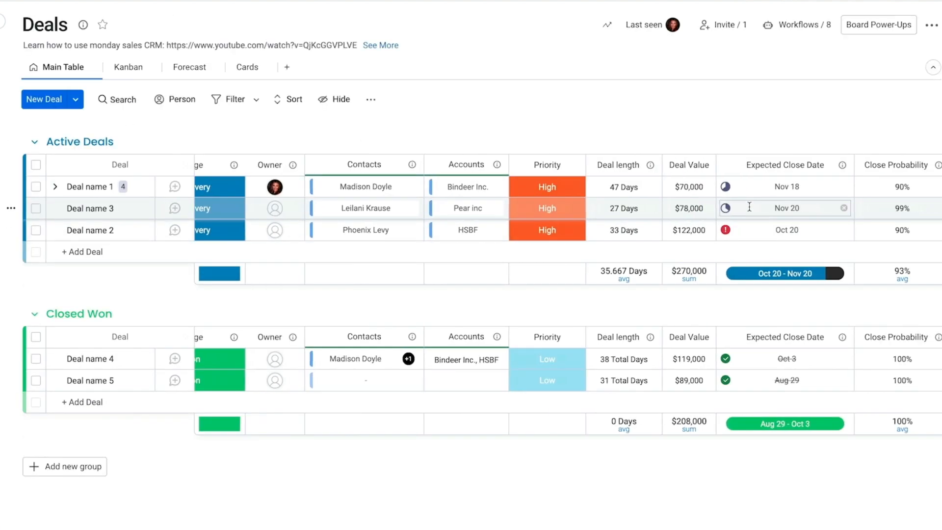
pyautogui.hscroll(2, 750, 210)
pyautogui.click(706, 208)
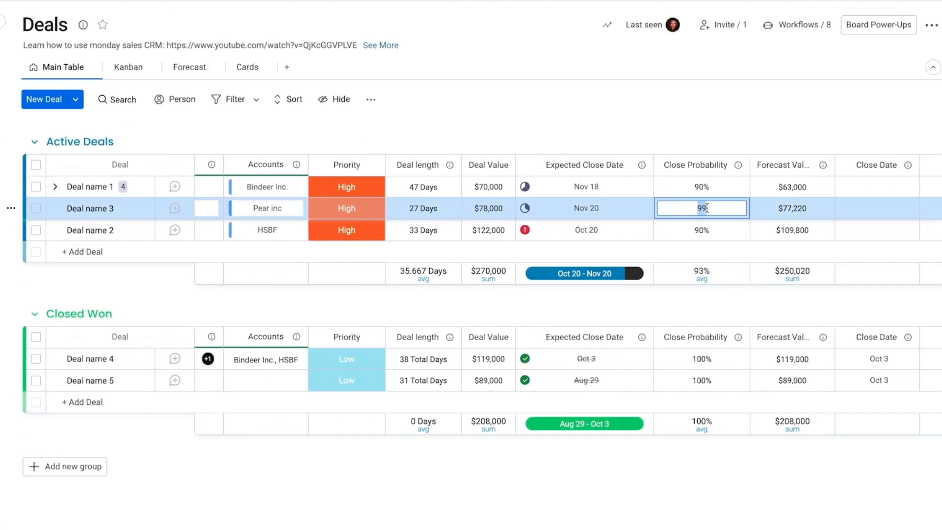
pyautogui.press('Return')
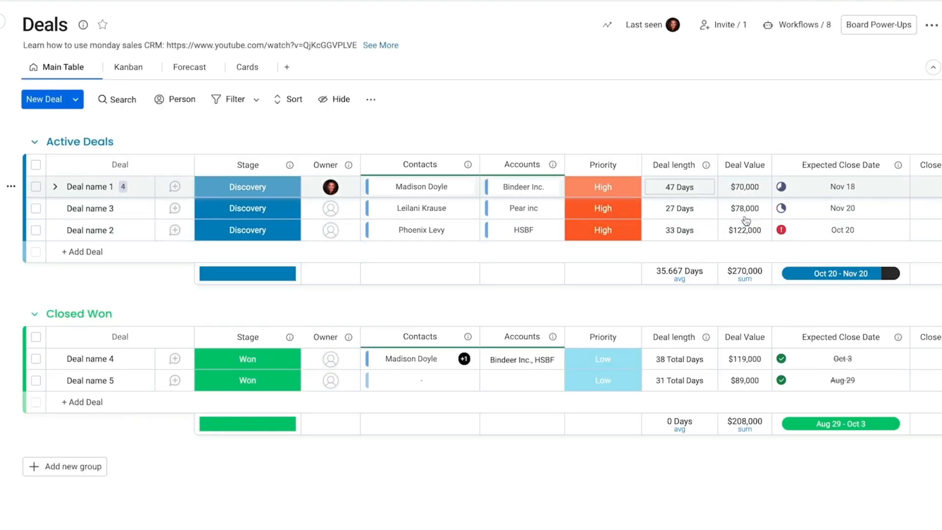
pyautogui.hscroll(3, 863, 235)
pyautogui.scroll(-1, 863, 236)
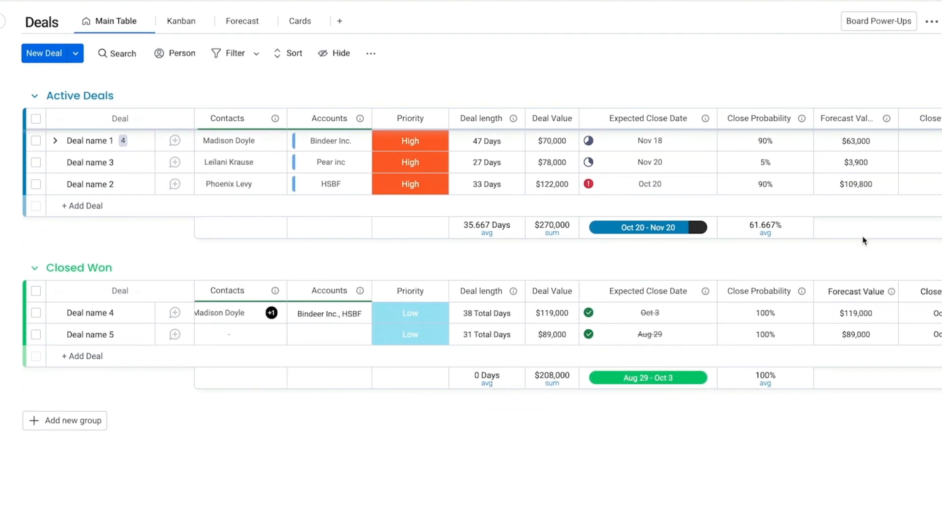
pyautogui.hscroll(3, 863, 239)
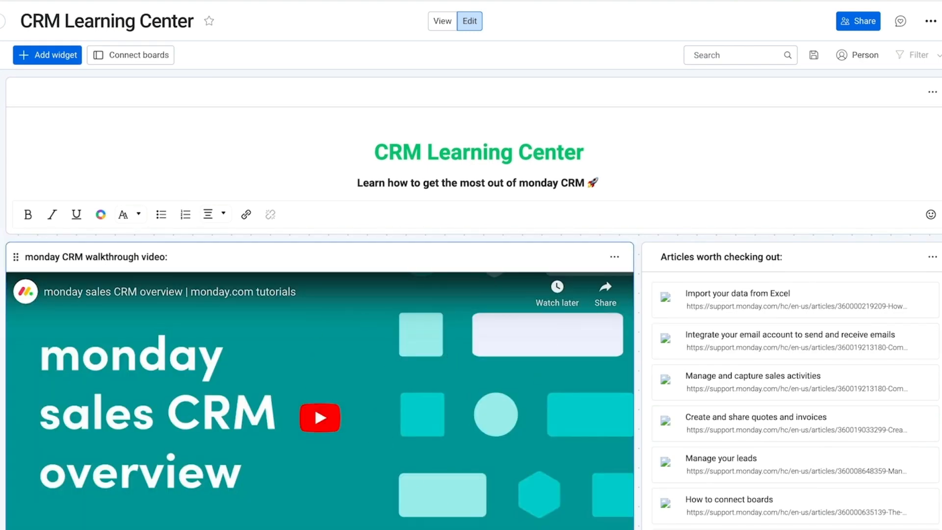
# Step: Scroll the CRM Learning Center past the tutorial videos to the CRM Basic Training board
pyautogui.scroll(-4, 470, 295)
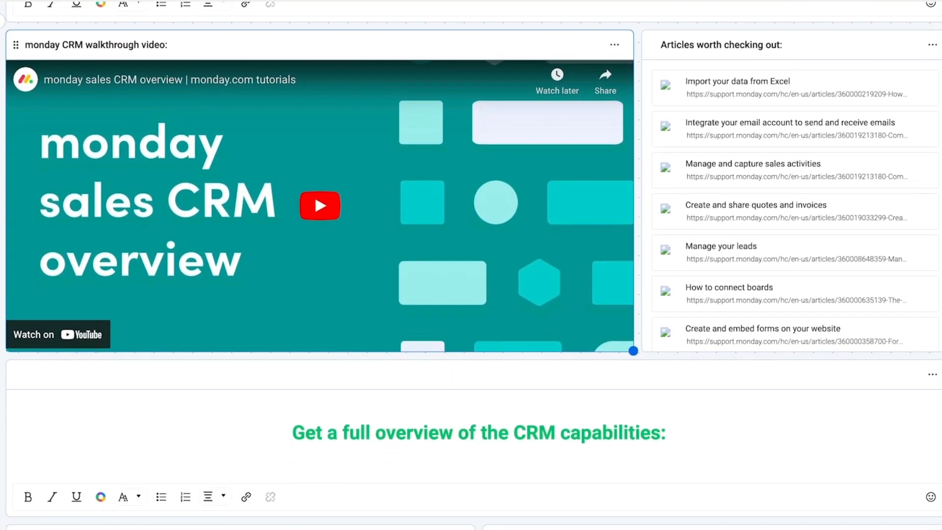
pyautogui.scroll(-3, 471, 265)
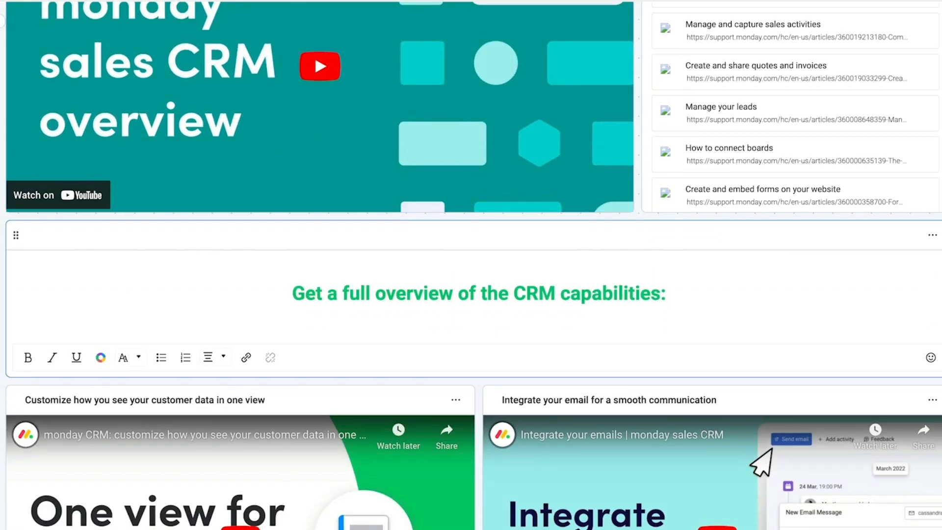
pyautogui.scroll(-5, 339, 465)
pyautogui.scroll(-10, 620, 441)
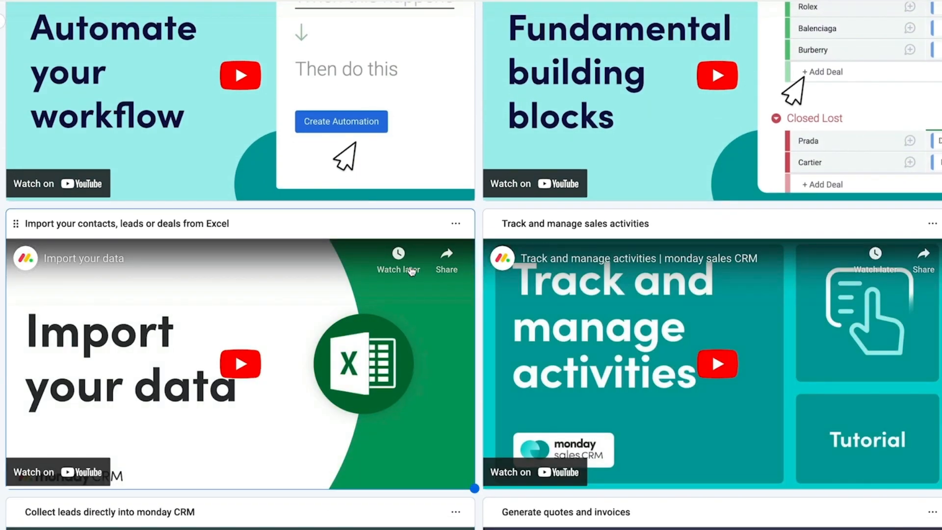
pyautogui.scroll(-10, 411, 271)
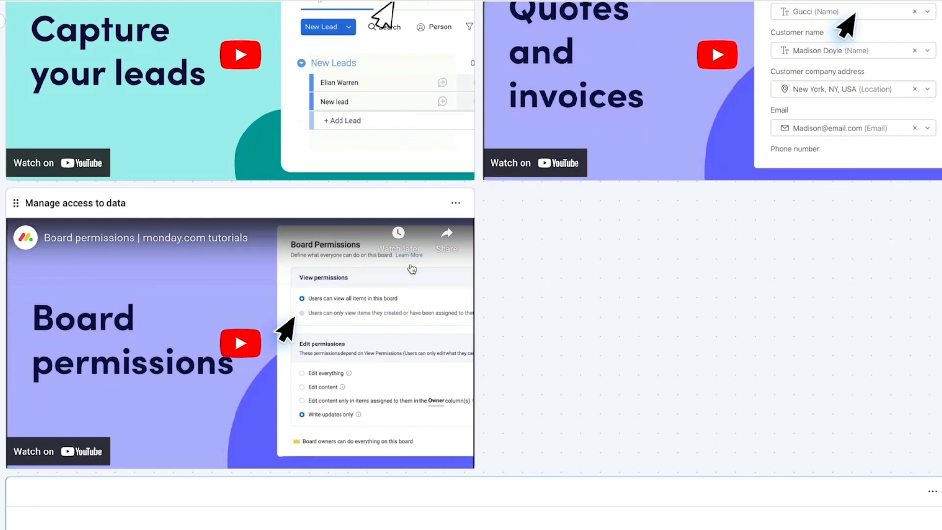
pyautogui.scroll(-6, 411, 269)
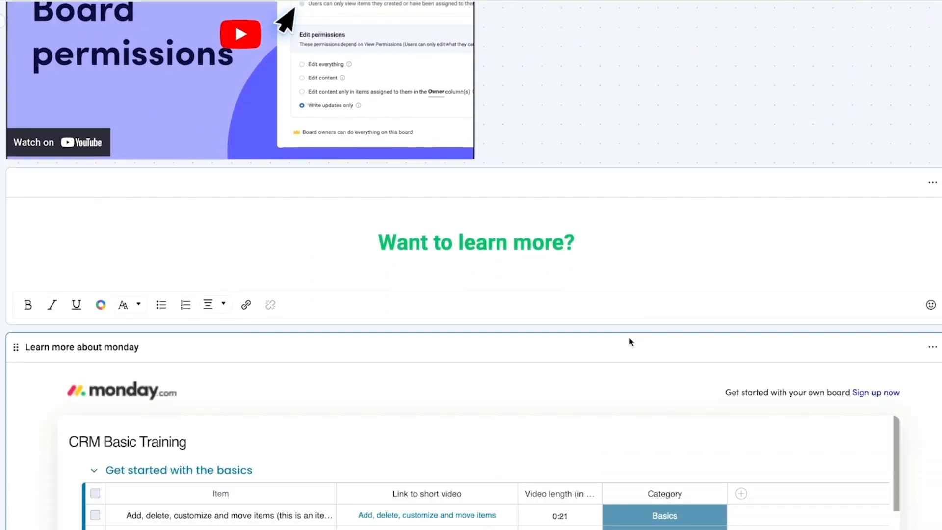
pyautogui.scroll(-4, 629, 342)
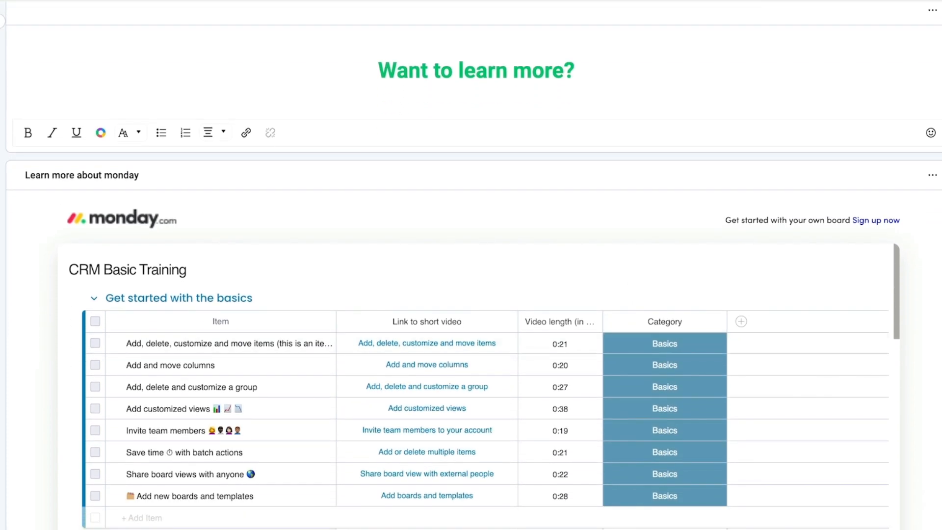
# Step: Browse the Contacts, Accounts, Leads and Activities boards, finishing on the $176,700-forecast Sales Dashboard
pyautogui.click(105, 143)
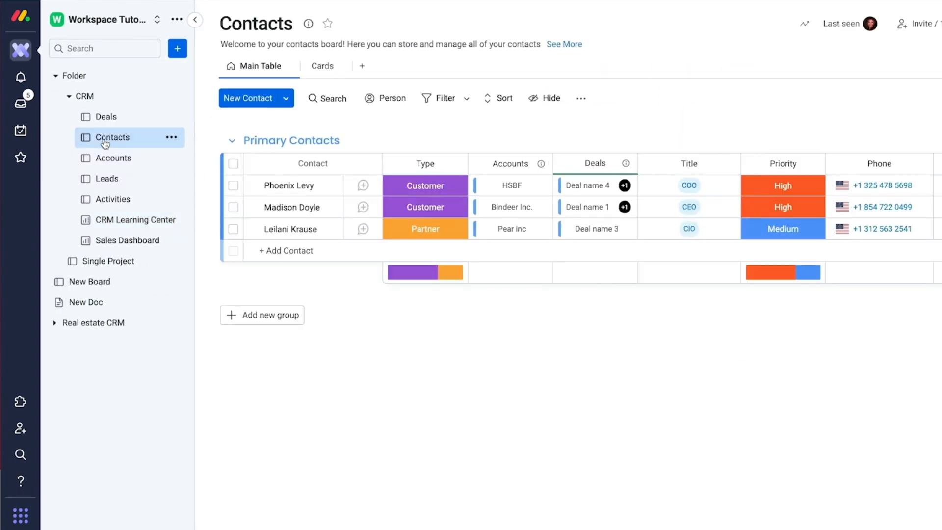
pyautogui.click(115, 160)
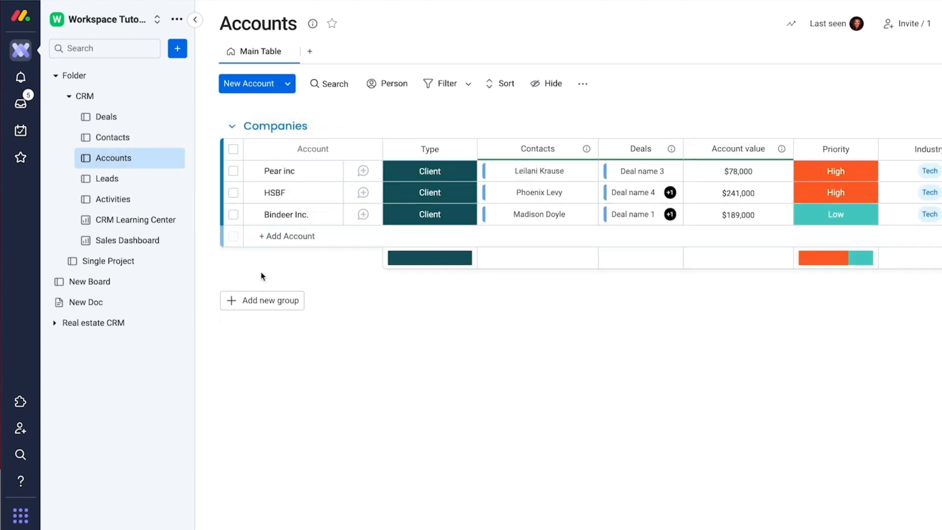
pyautogui.click(111, 136)
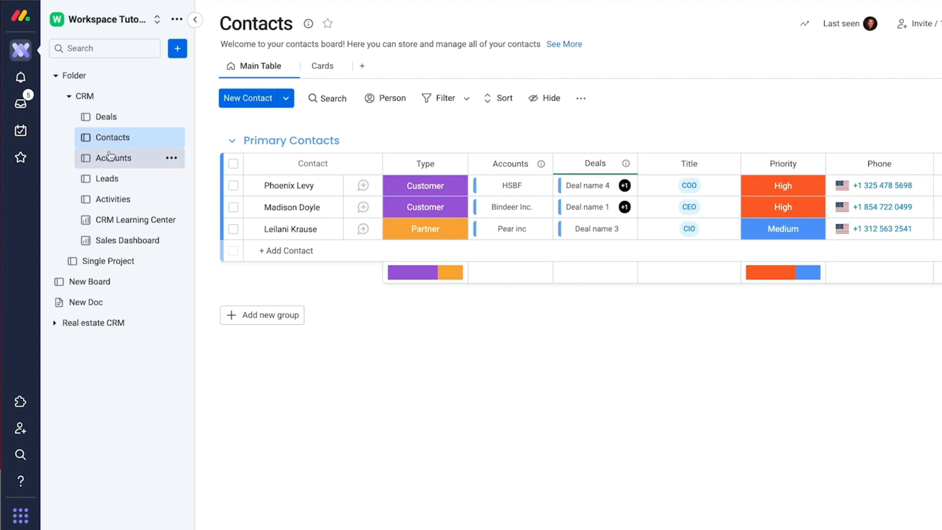
pyautogui.click(103, 161)
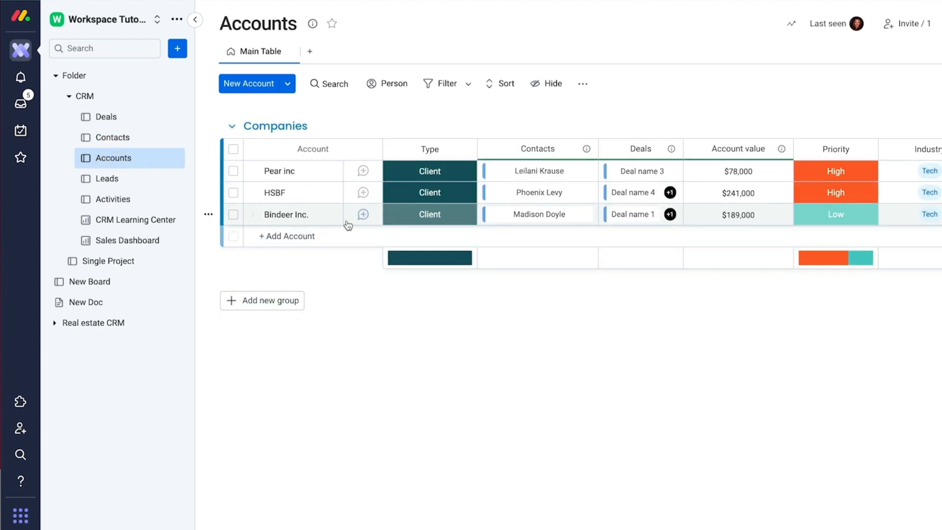
pyautogui.click(113, 180)
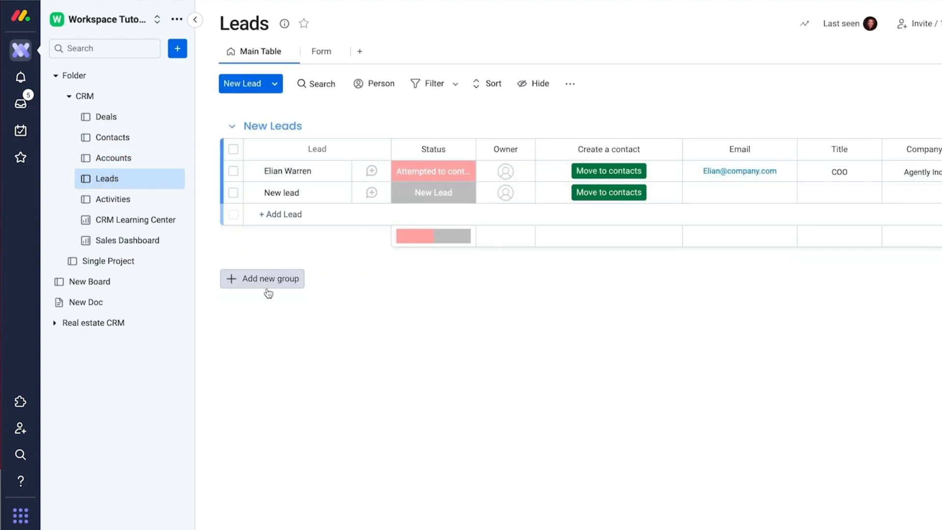
pyautogui.click(127, 200)
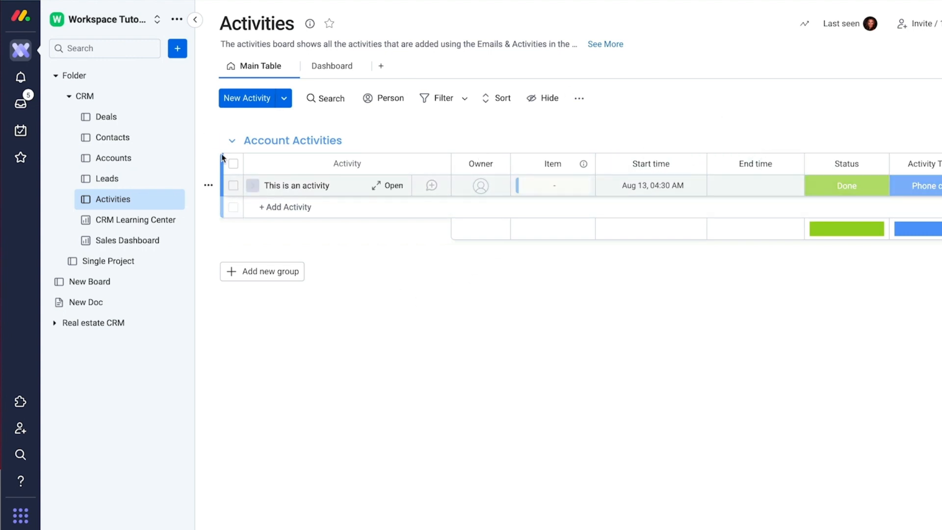
pyautogui.click(111, 241)
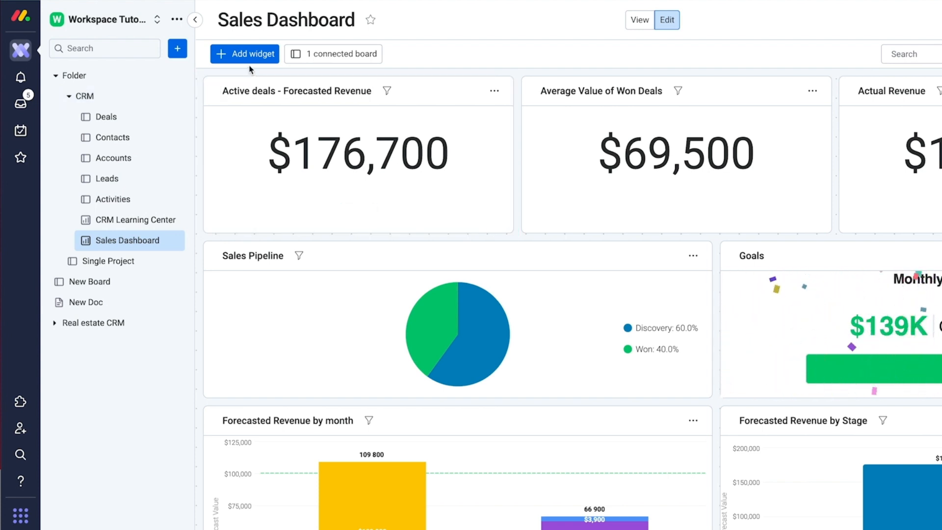
# Step: Create a form named 'New Form' from the workspace's add-item menu
pyautogui.click(178, 51)
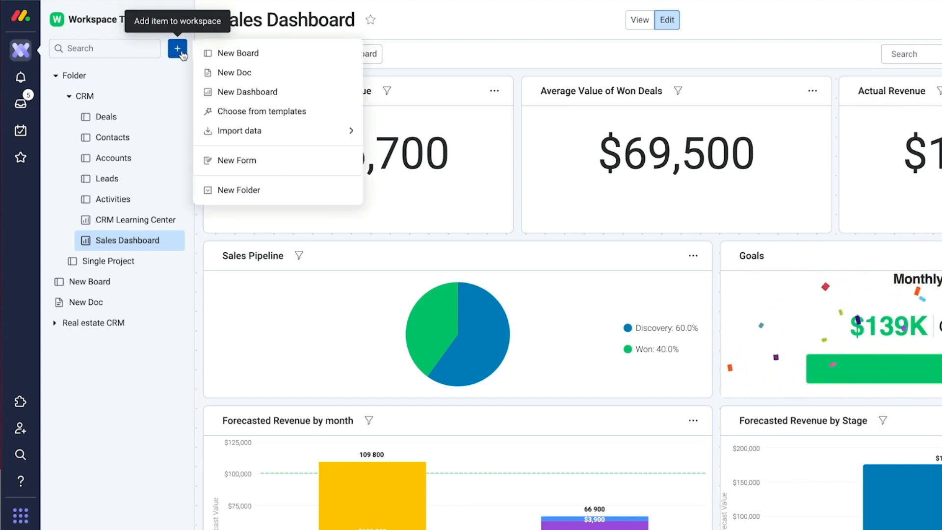
pyautogui.click(256, 161)
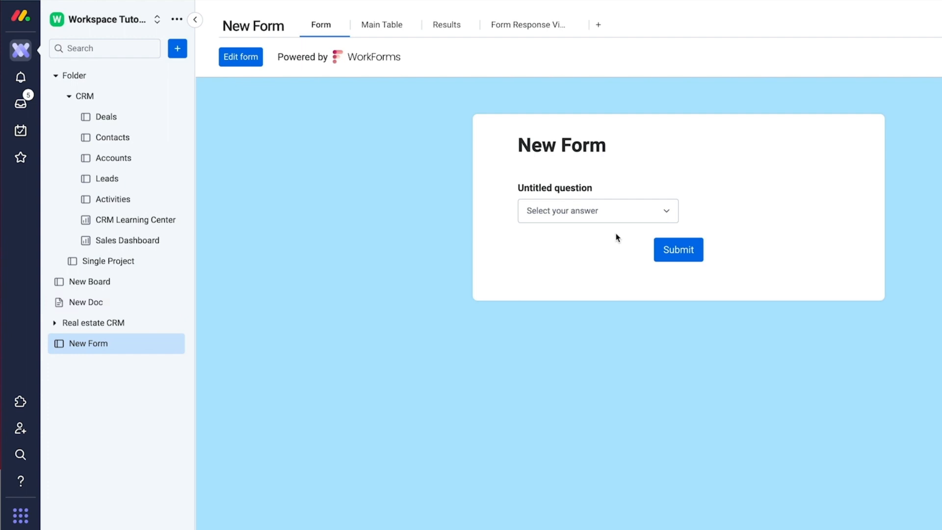
pyautogui.click(662, 212)
pyautogui.scroll(1, 596, 144)
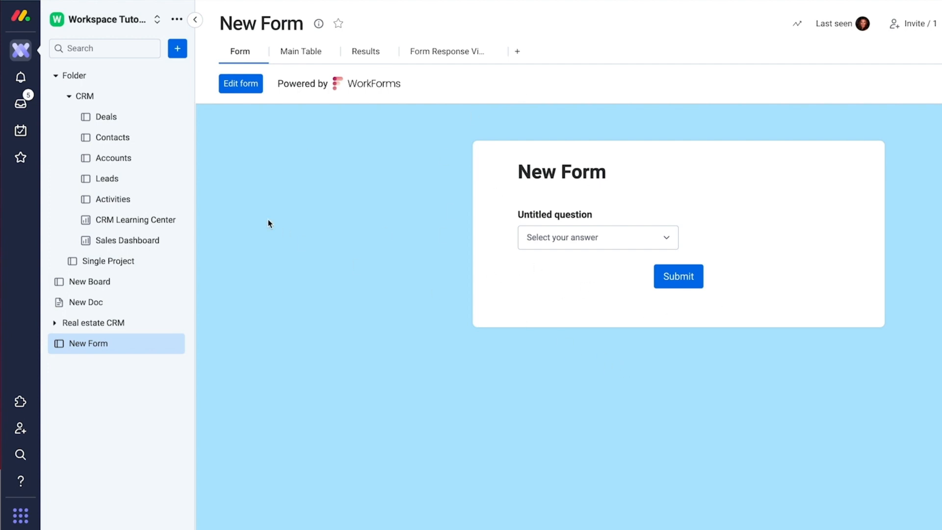
# Step: Retitle the form 'New Lead' and add an Email question
pyautogui.click(240, 91)
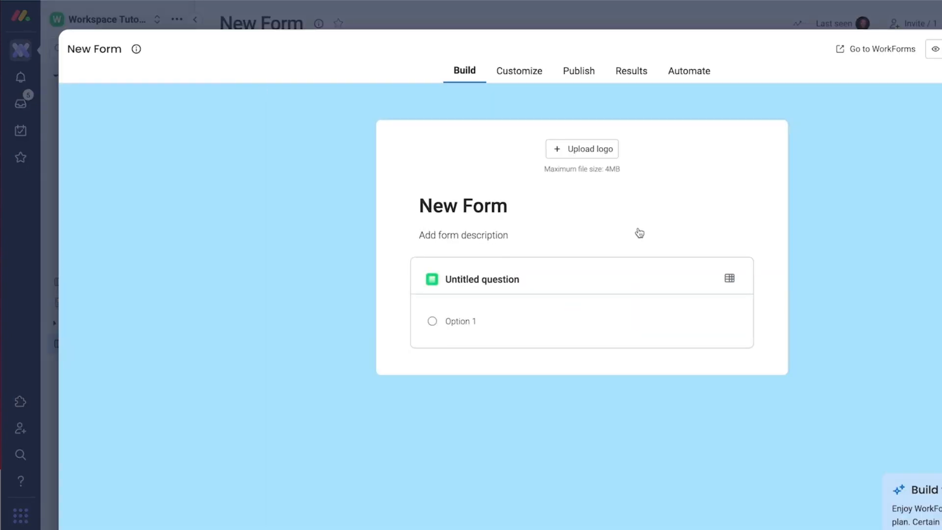
pyautogui.tripleClick(493, 211)
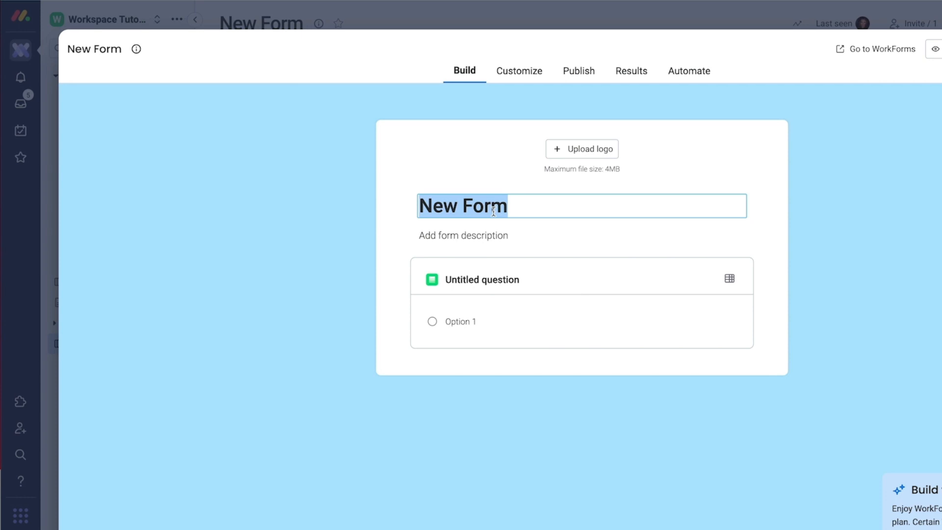
pyautogui.write('New Lead')
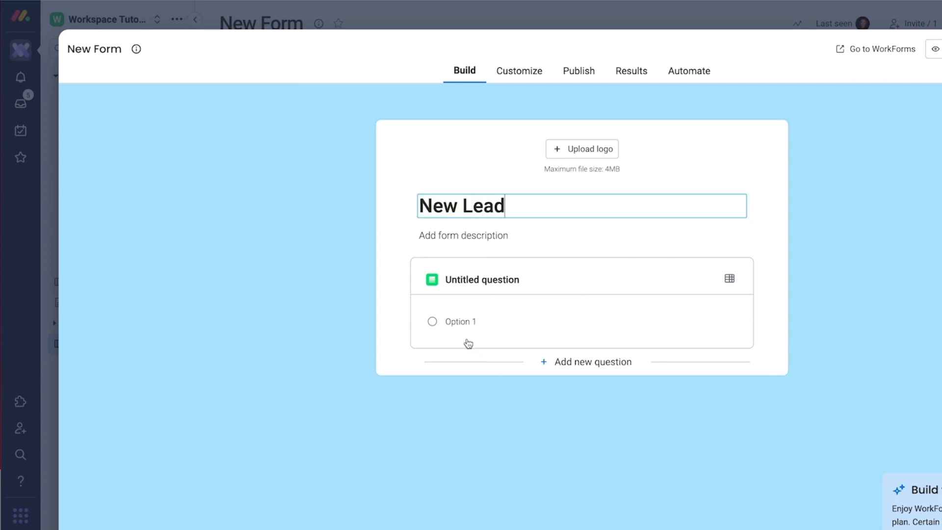
pyautogui.click(465, 321)
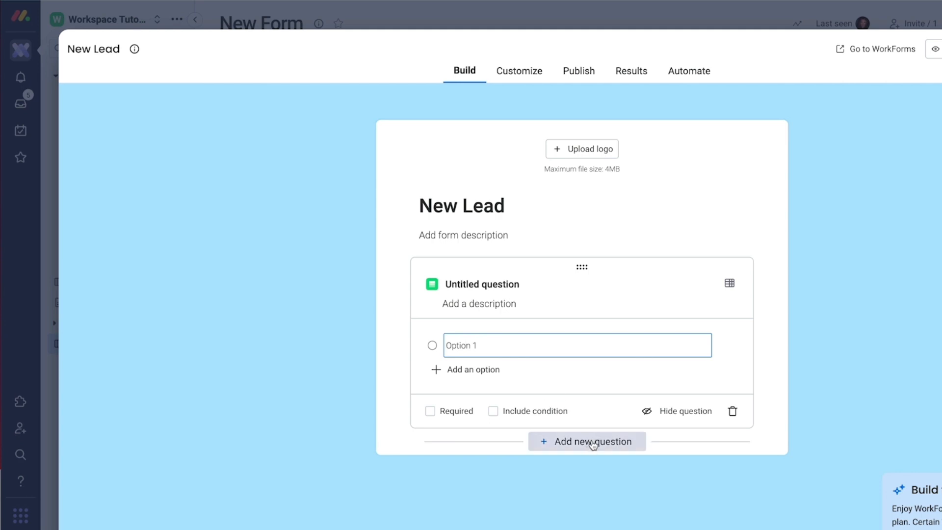
pyautogui.click(728, 289)
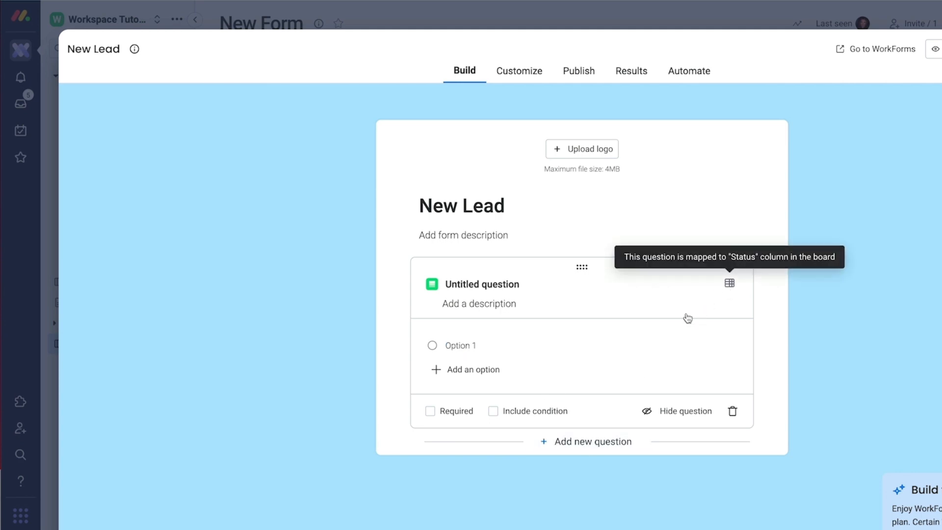
pyautogui.click(550, 443)
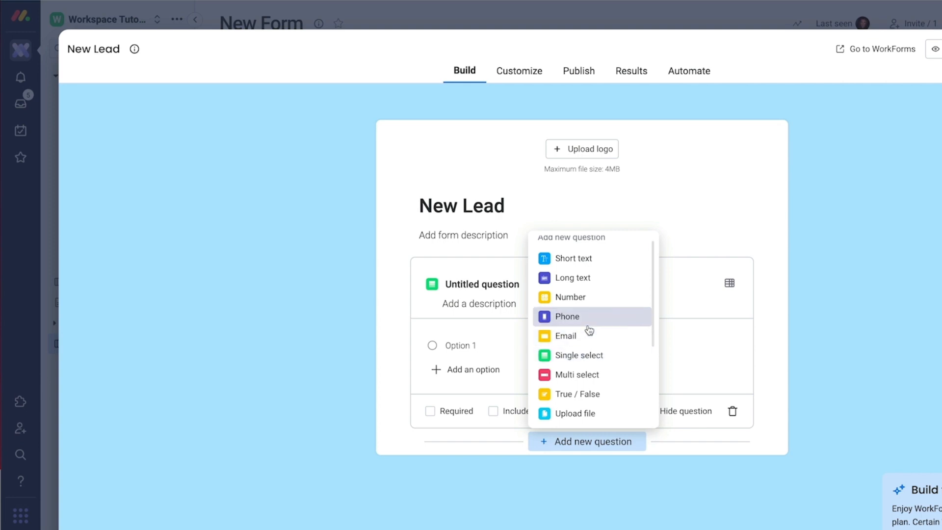
pyautogui.click(587, 335)
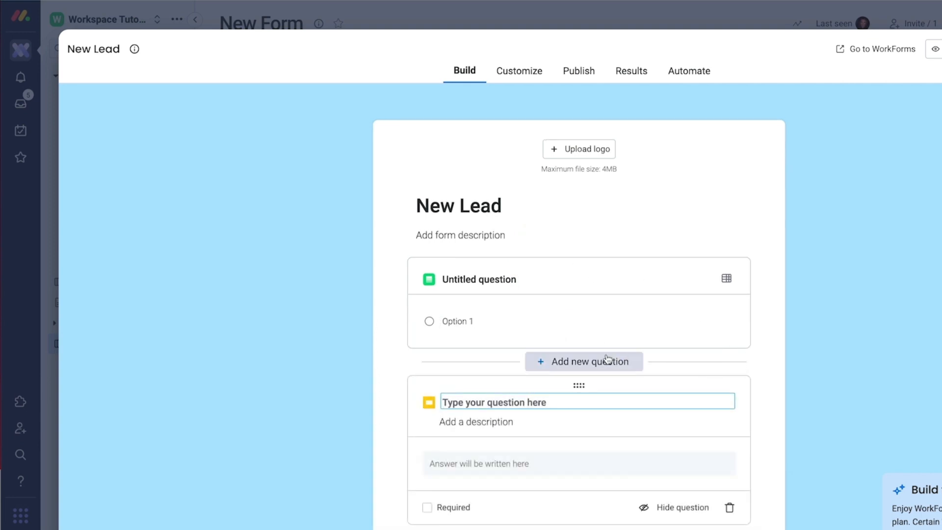
# Step: Delete the untitled Status question and add a Number question below Email
pyautogui.click(623, 328)
pyautogui.click(730, 410)
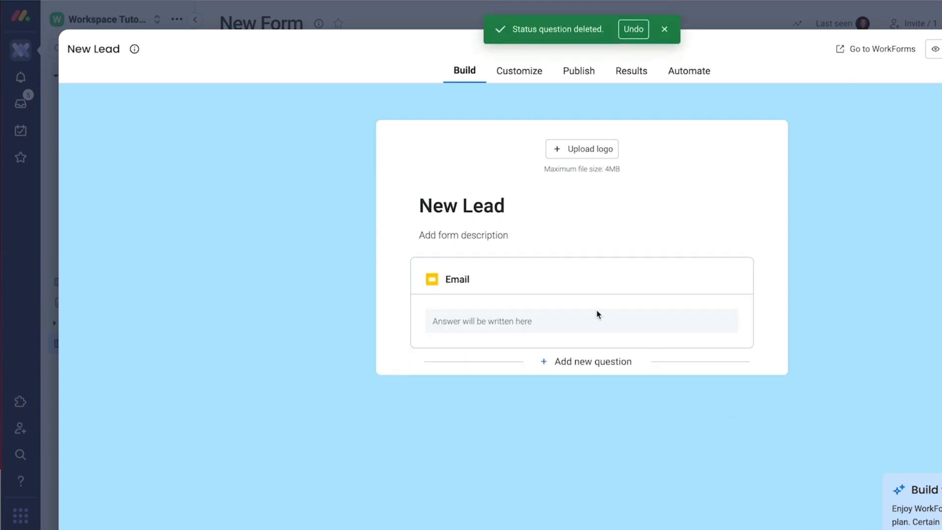
pyautogui.click(588, 364)
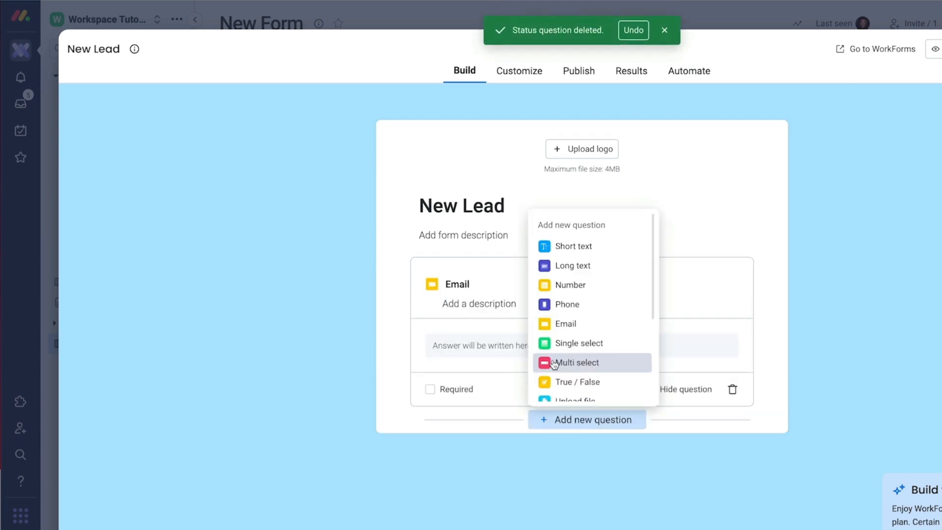
pyautogui.click(569, 304)
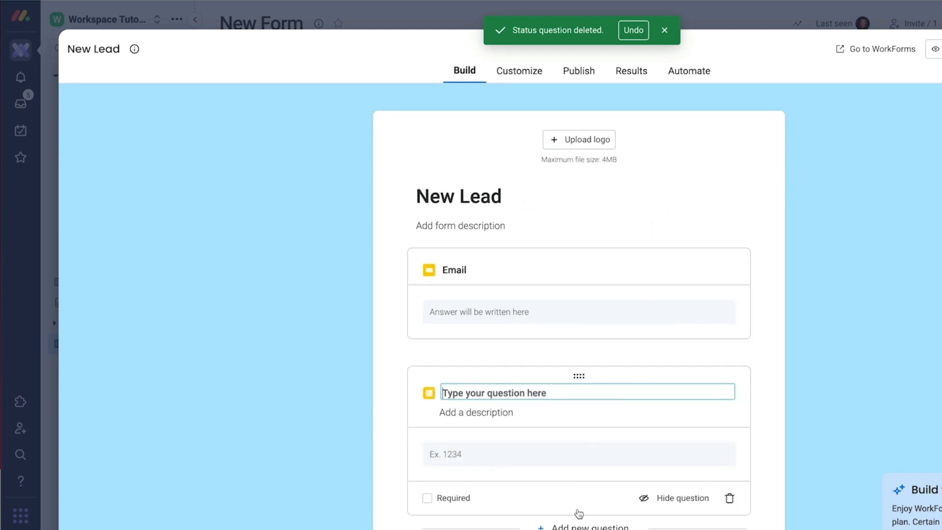
# Step: Add a short text question titled 'First Name' and move it to the top of the form
pyautogui.click(578, 513)
pyautogui.scroll(-2, 591, 424)
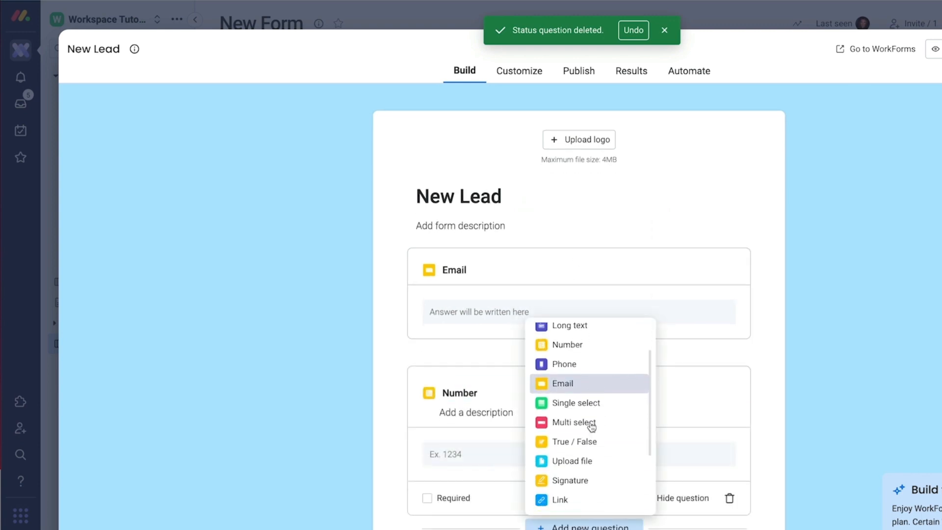
pyautogui.scroll(-2, 591, 426)
pyautogui.scroll(5, 591, 426)
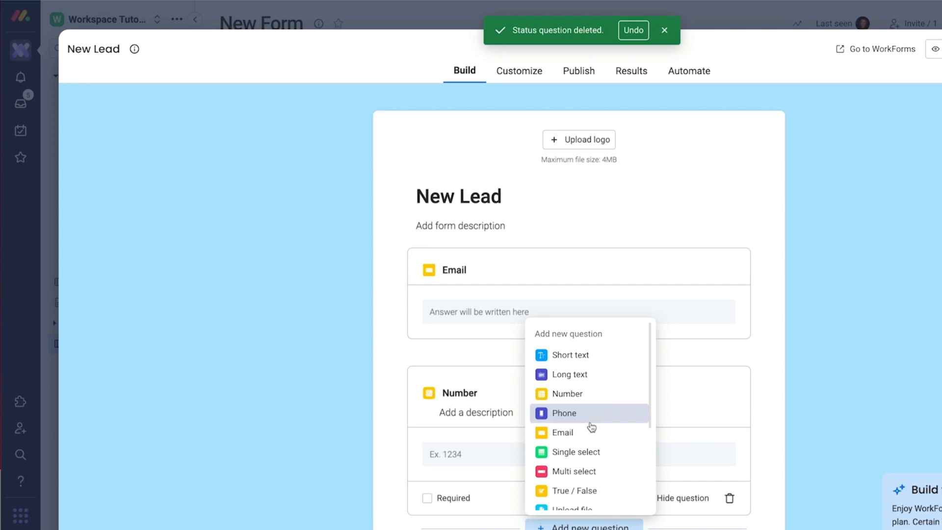
pyautogui.scroll(-5, 592, 426)
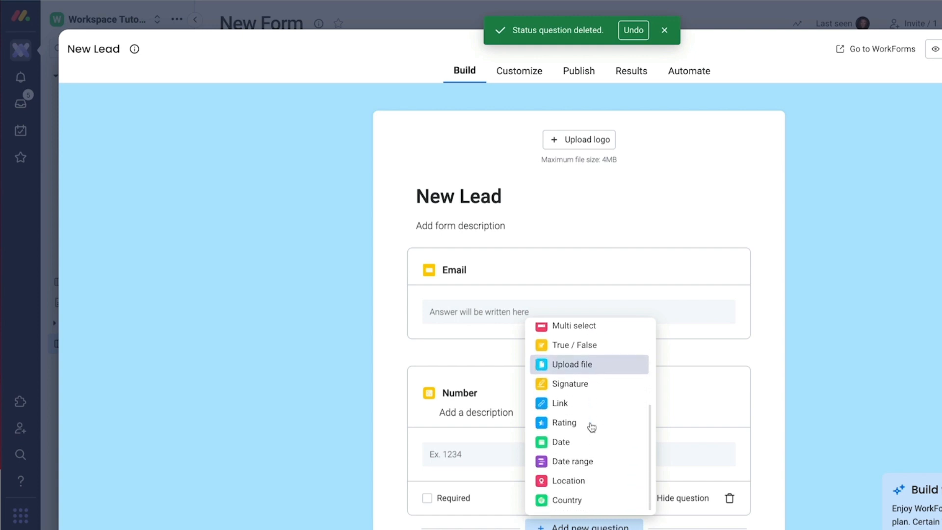
pyautogui.scroll(5, 571, 505)
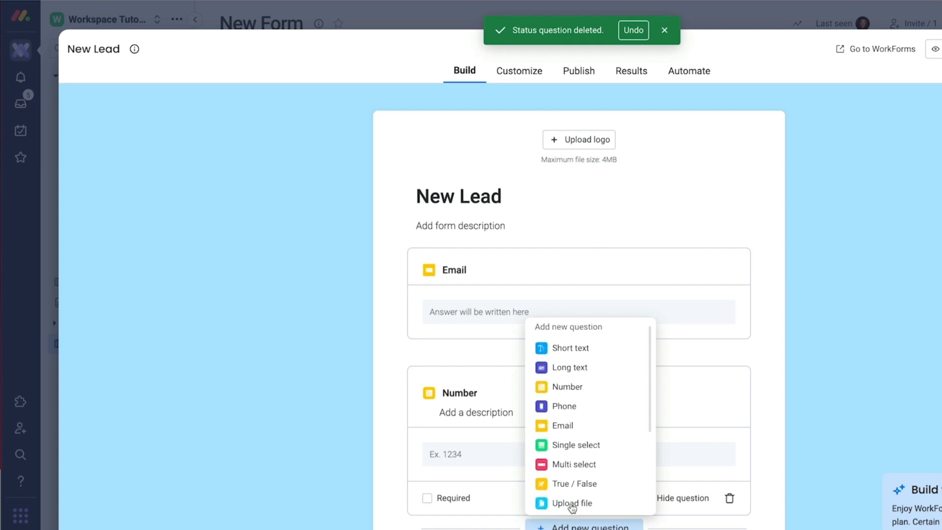
pyautogui.click(576, 357)
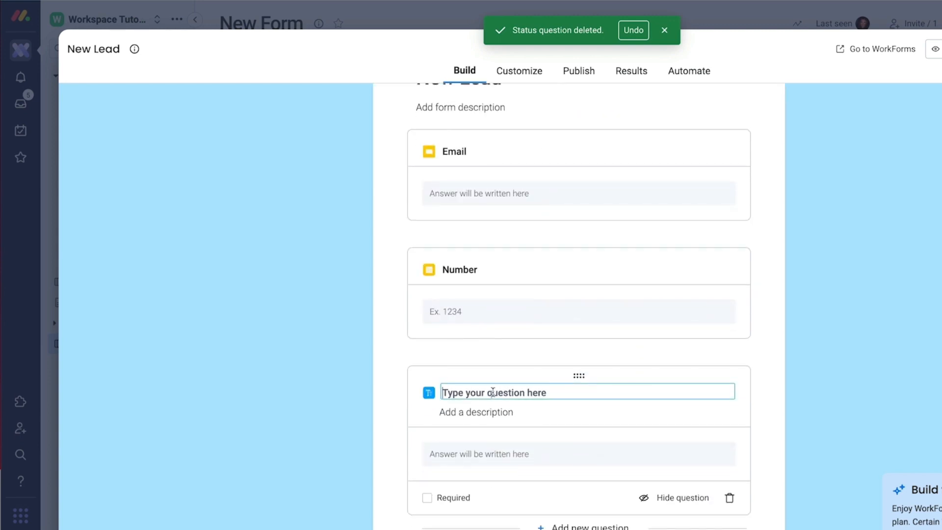
pyautogui.write('First Na')
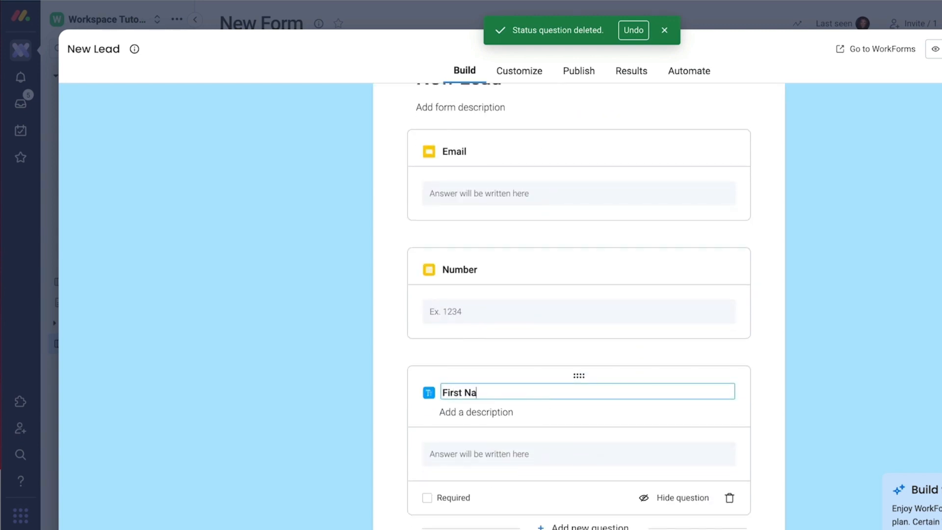
pyautogui.write('me')
pyautogui.press('Return')
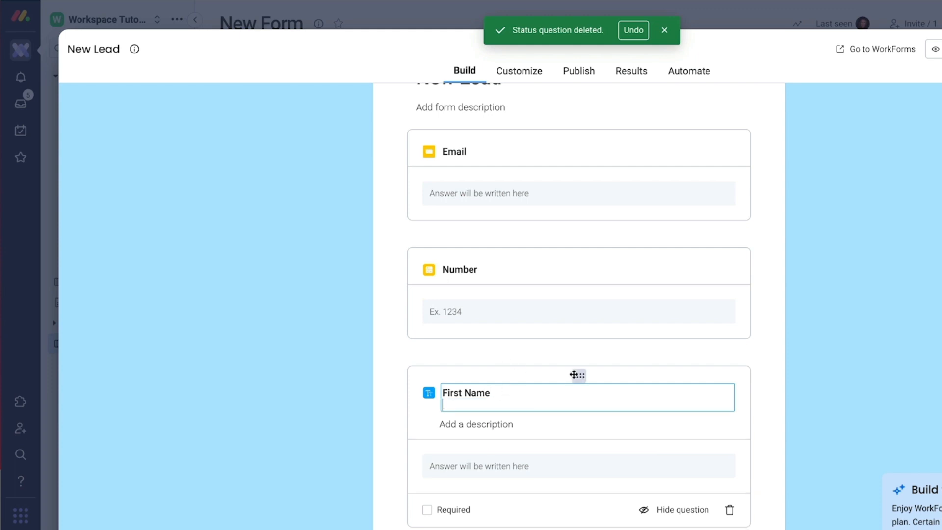
pyautogui.press('BackSpace')
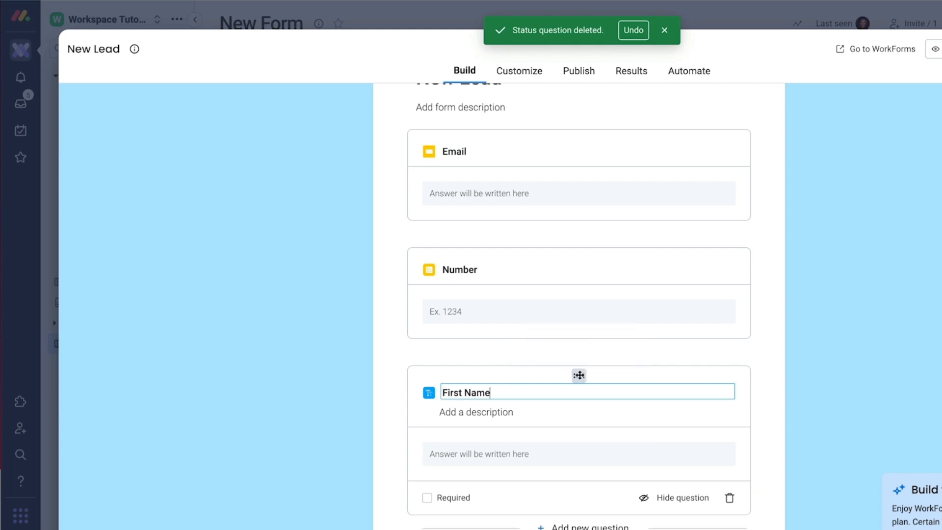
pyautogui.moveTo(579, 376); pyautogui.dragTo(627, 202)
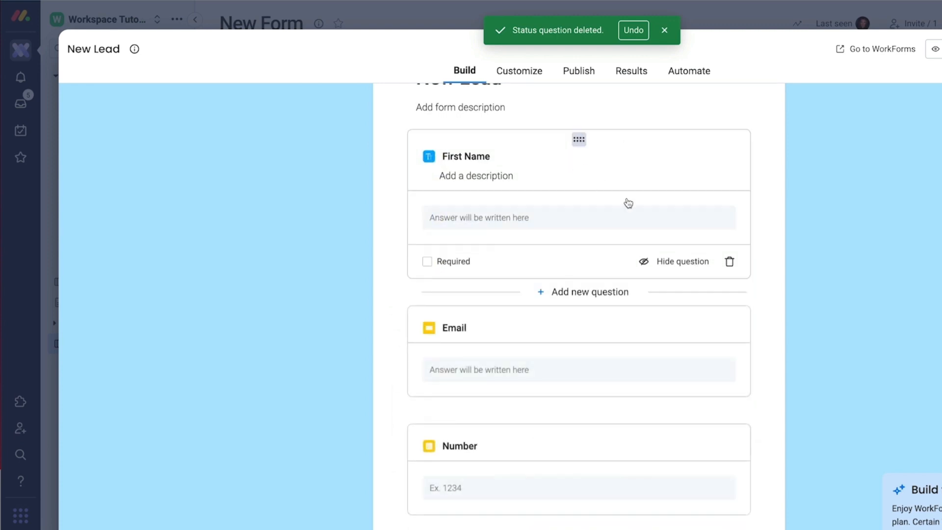
# Step: Rename the Number question to Phone Number and make First Name, Email and Phone Number required
pyautogui.click(427, 261)
pyautogui.click(510, 374)
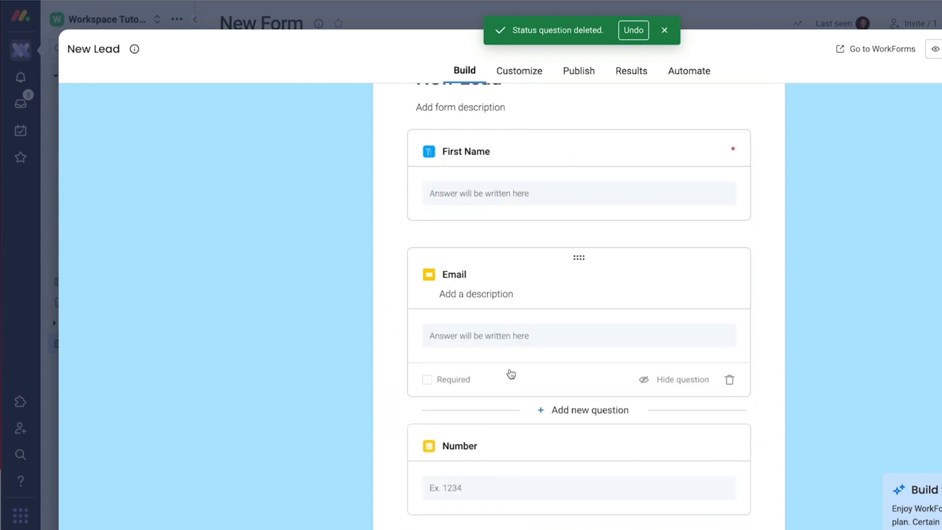
pyautogui.click(427, 380)
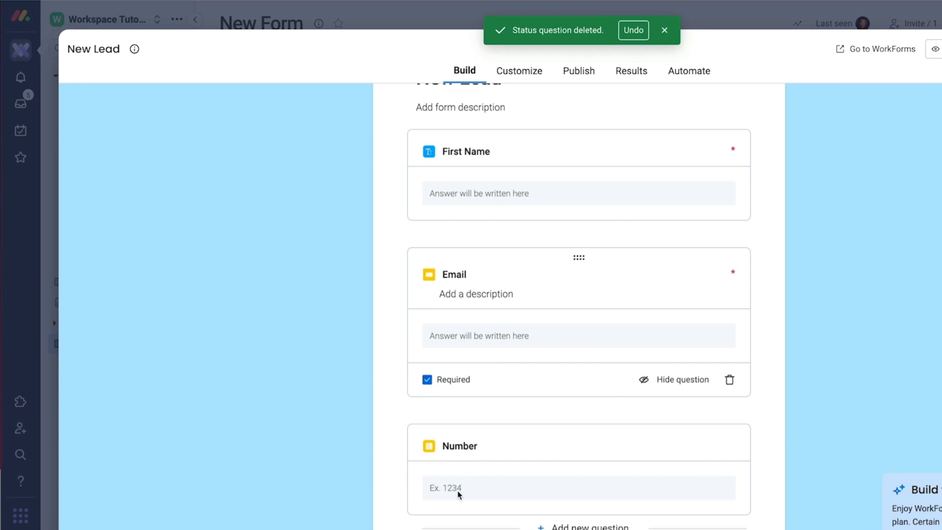
pyautogui.click(456, 473)
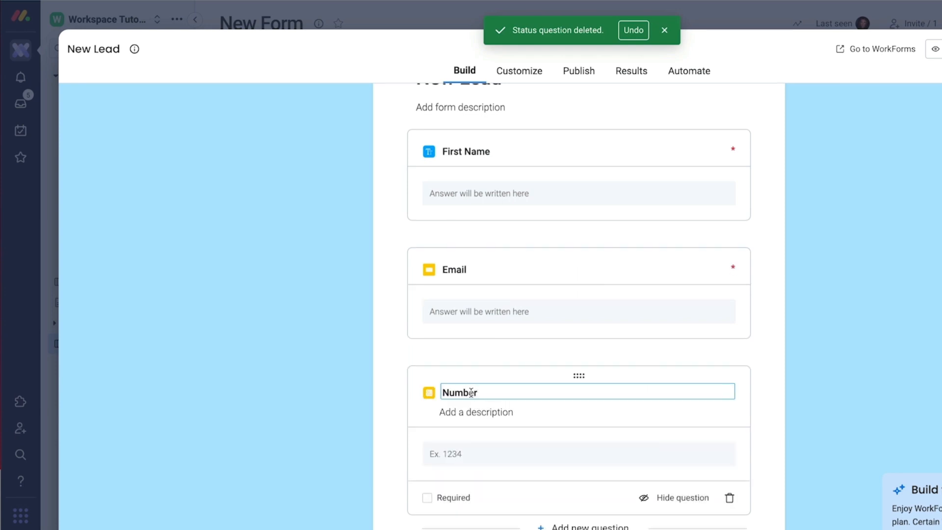
pyautogui.write('Phone')
pyautogui.click(434, 502)
pyautogui.scroll(3, 937, 231)
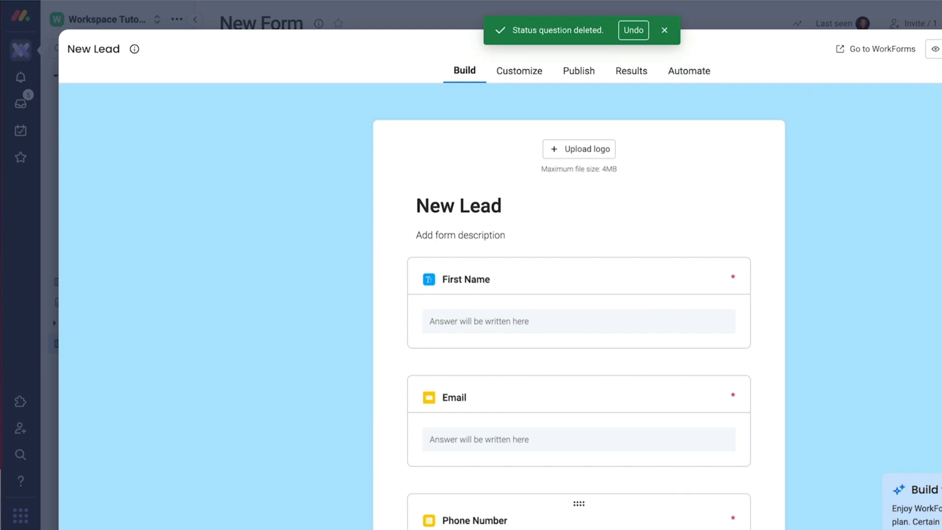
# Step: Copy the New Lead form's share link and load the published form in a new browser tab
pyautogui.click(579, 71)
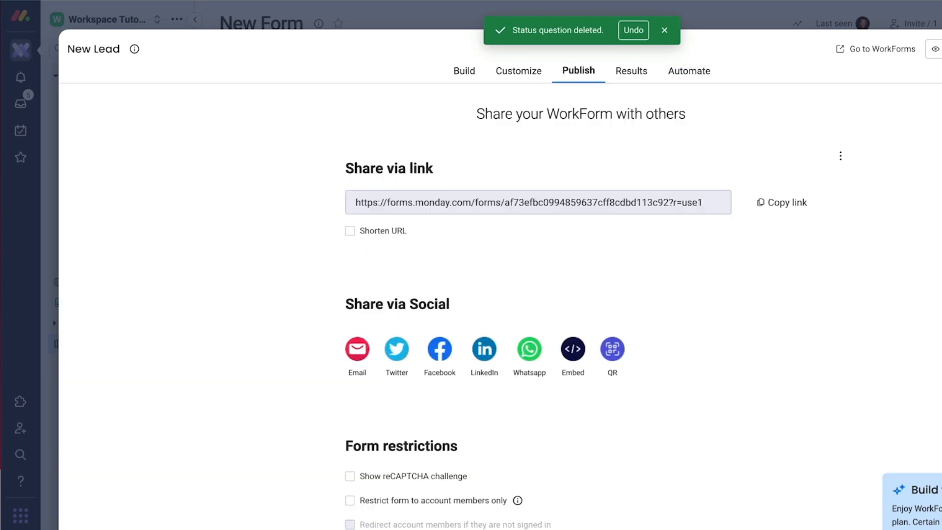
pyautogui.click(778, 204)
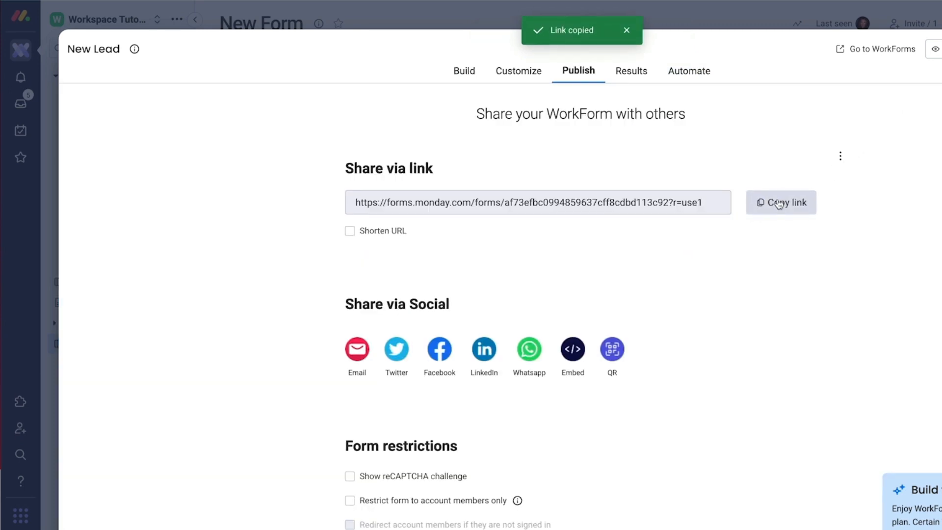
pyautogui.hotkey('ctrl', 't')
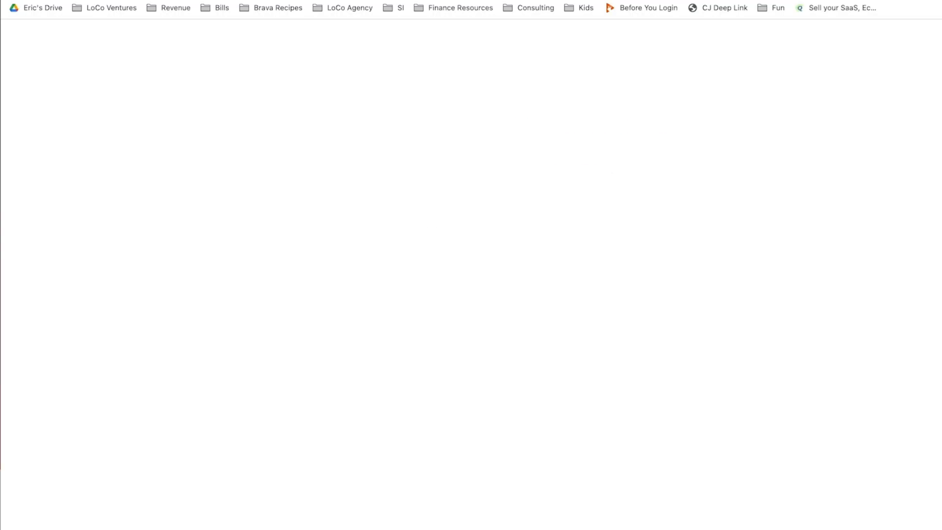
pyautogui.hotkey('ctrl', 'v')
pyautogui.press('Return')
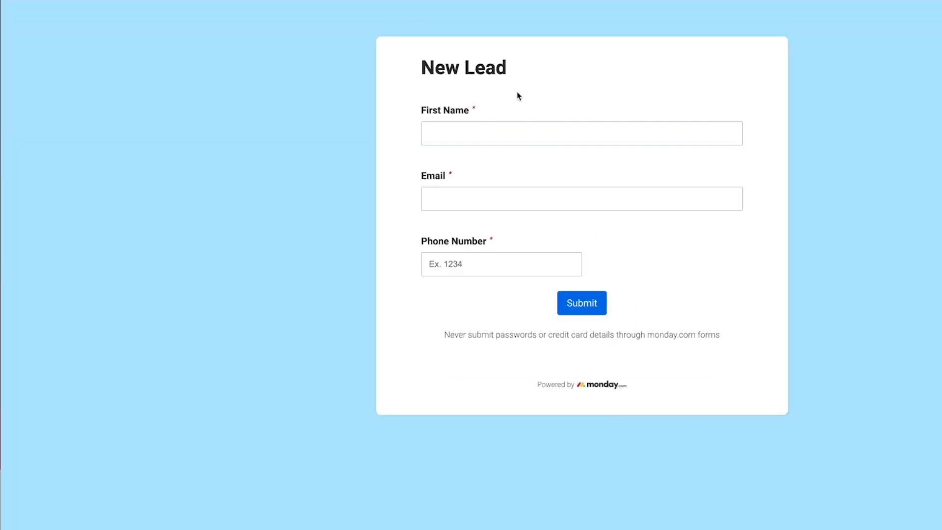
# Step: Fill in a test first name, email address and phone number, then submit the form
pyautogui.click(504, 137)
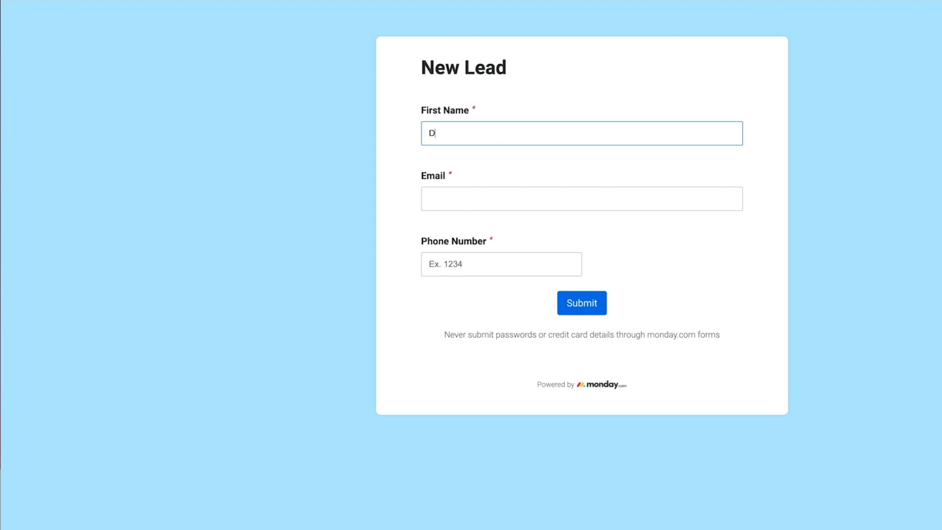
pyautogui.press('Tab')
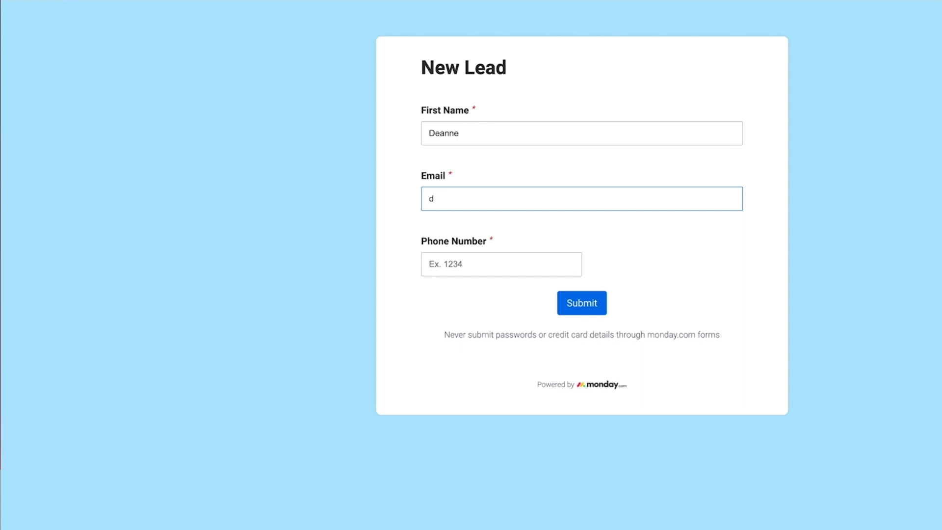
pyautogui.press('Tab')
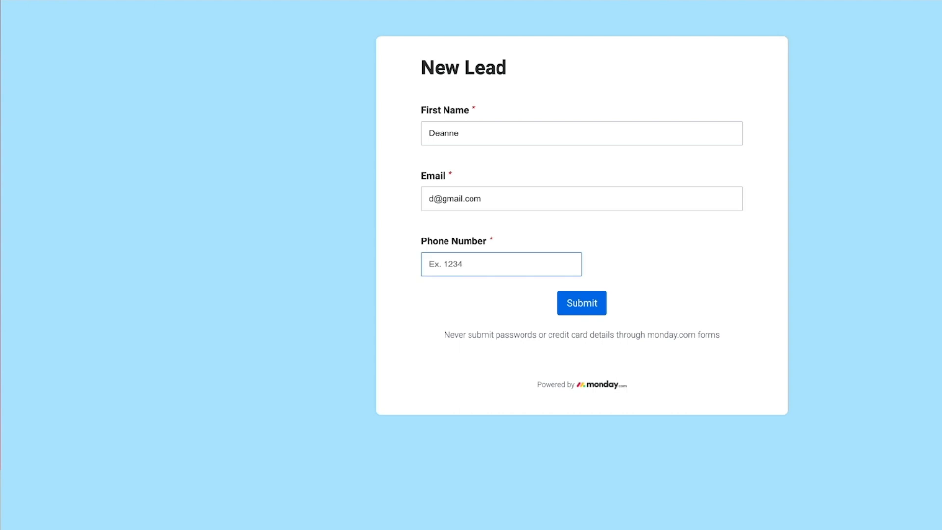
pyautogui.click(591, 306)
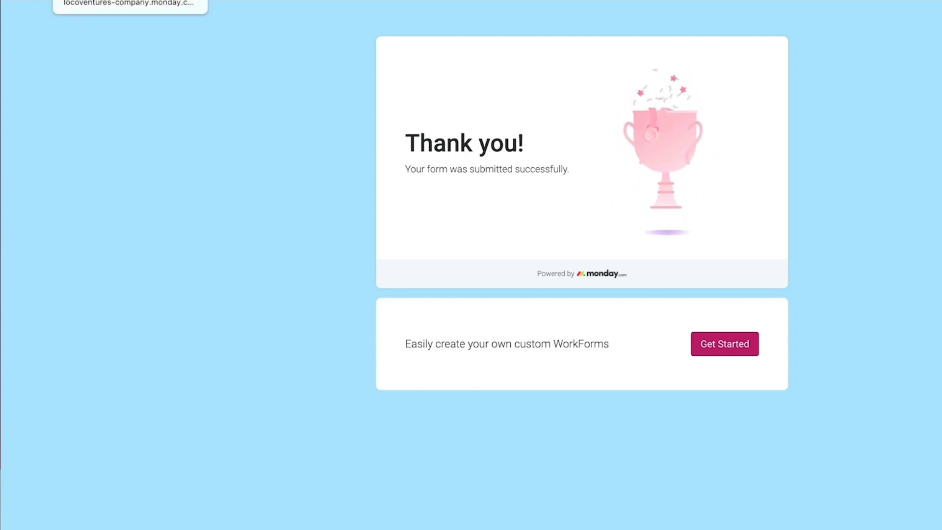
pyautogui.click(113, 0)
# Step: Close the Publish dialog, expand the Real estate CRM folder and view the Form Response Viewer
pyautogui.click(941, 48)
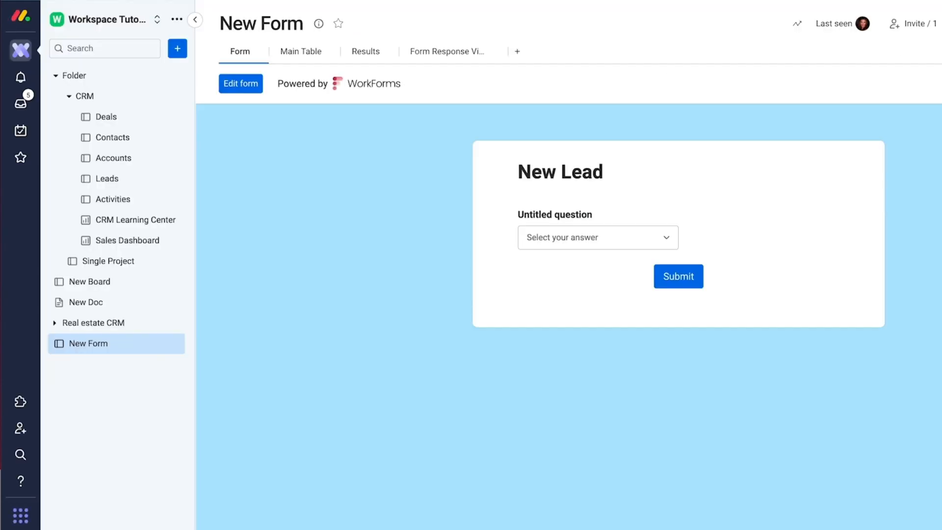
pyautogui.click(55, 324)
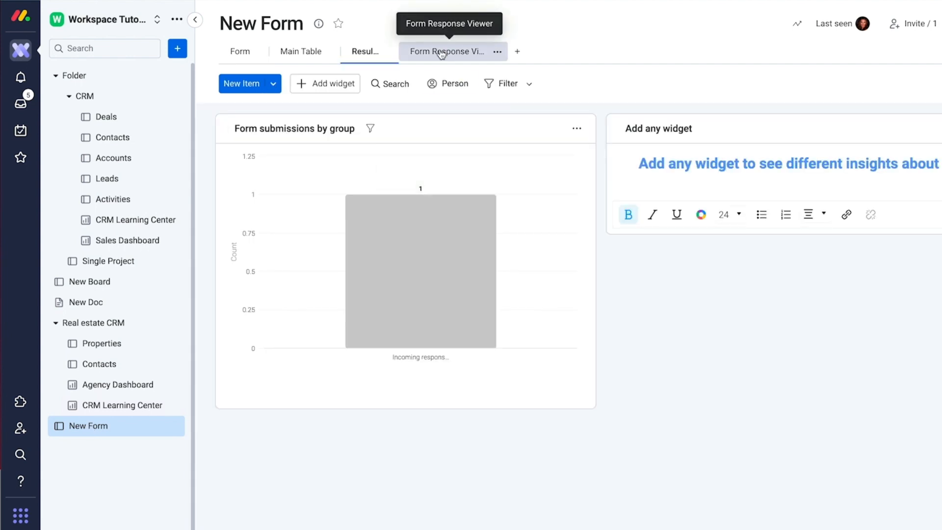
pyautogui.click(441, 53)
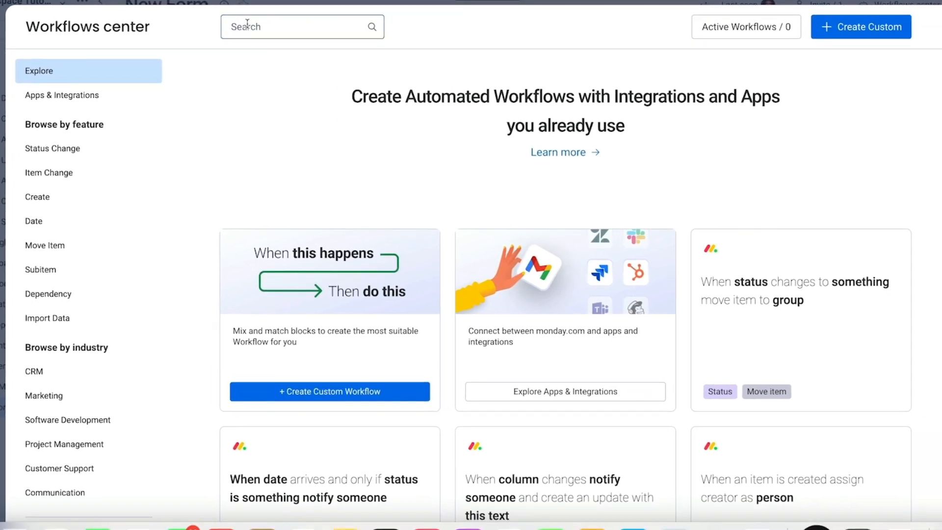
# Step: Search the Workflows center for 'form' templates
pyautogui.write('form')
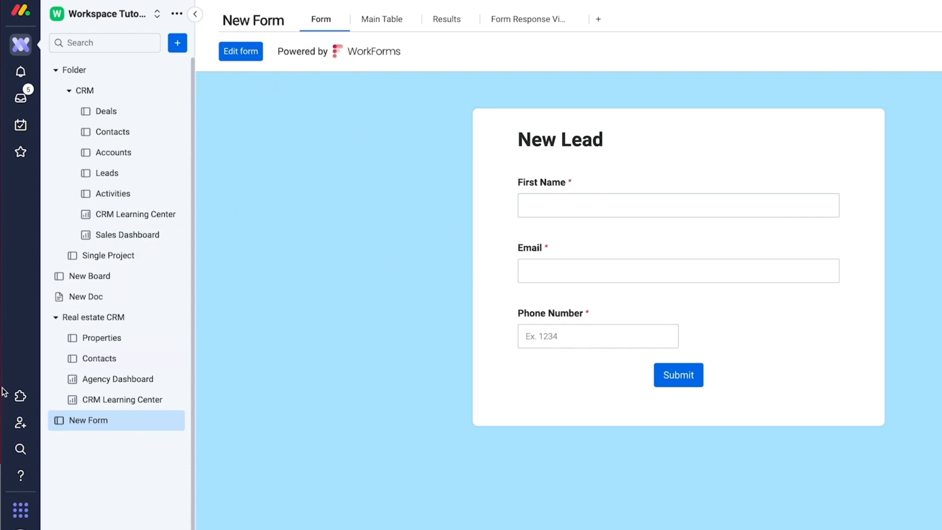
# Step: Search the apps marketplace for 'form' and browse the matching apps
pyautogui.click(20, 396)
pyautogui.click(358, 25)
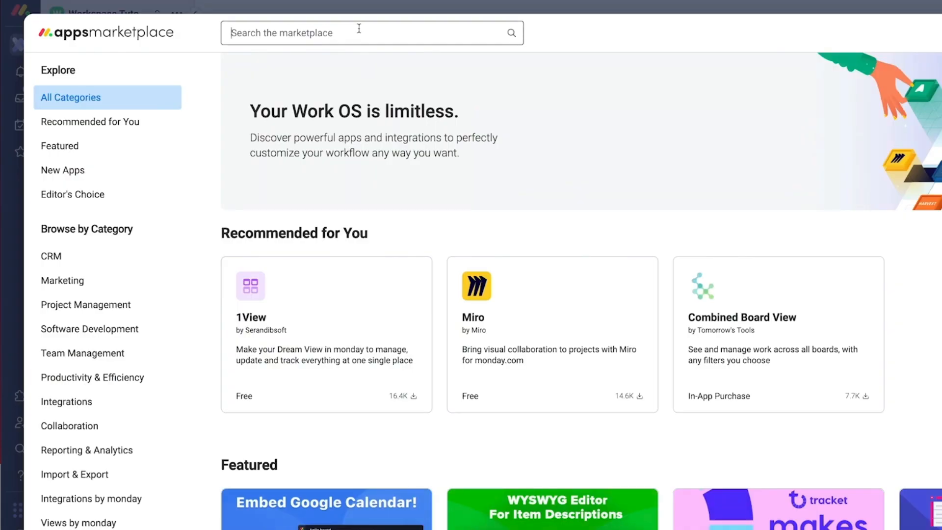
pyautogui.write('form')
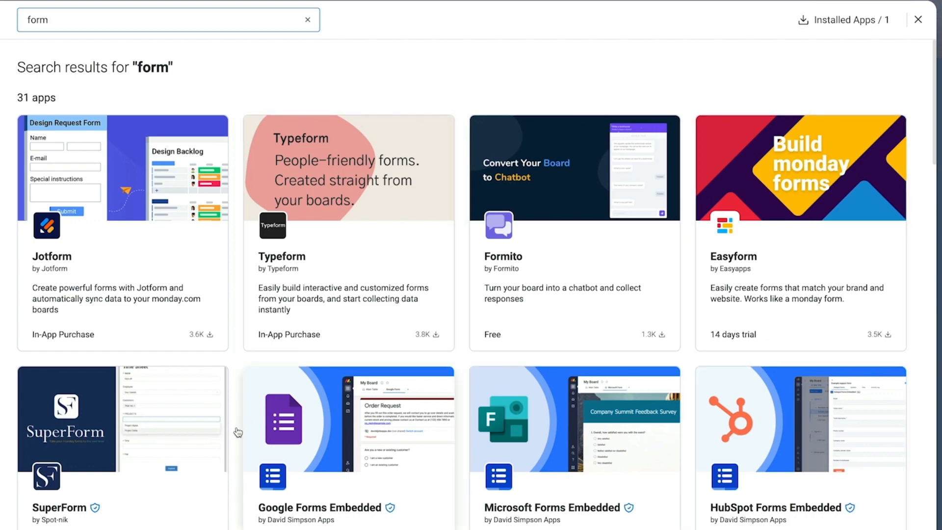
pyautogui.scroll(-4, 124, 240)
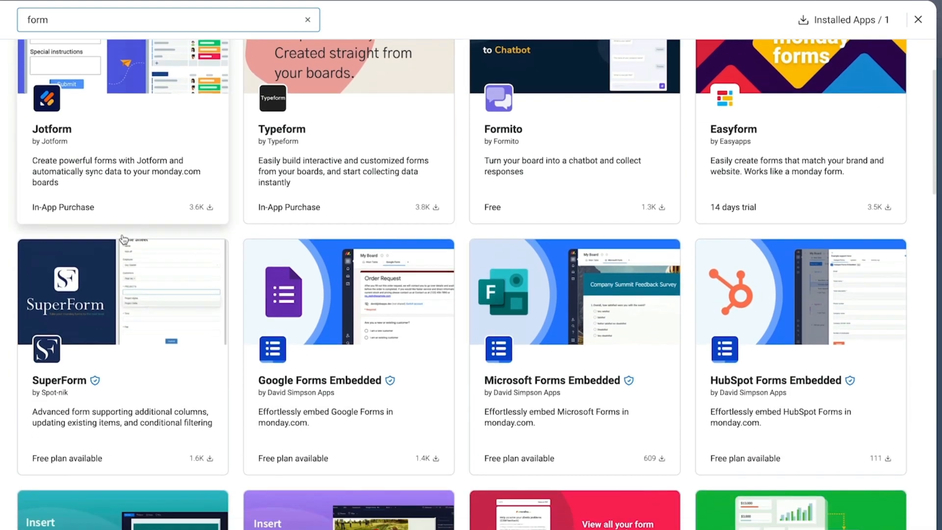
pyautogui.scroll(-4, 124, 240)
pyautogui.scroll(8, 123, 240)
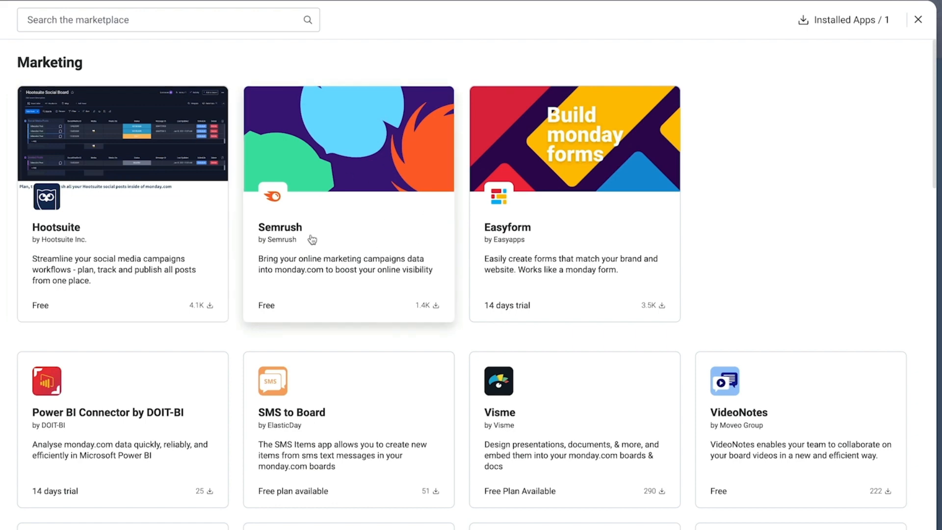
pyautogui.scroll(-3, 361, 378)
pyautogui.scroll(-4, 364, 376)
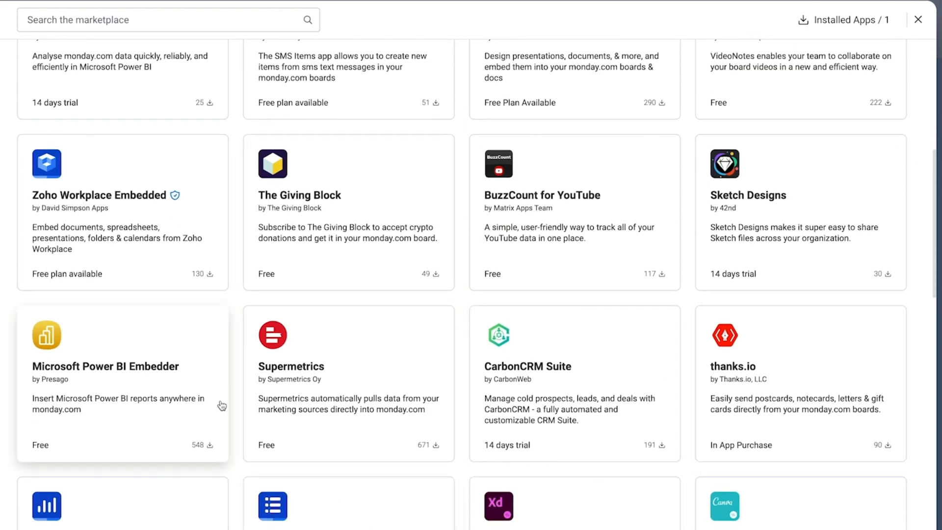
pyautogui.scroll(-6, 221, 406)
pyautogui.scroll(-5, 221, 405)
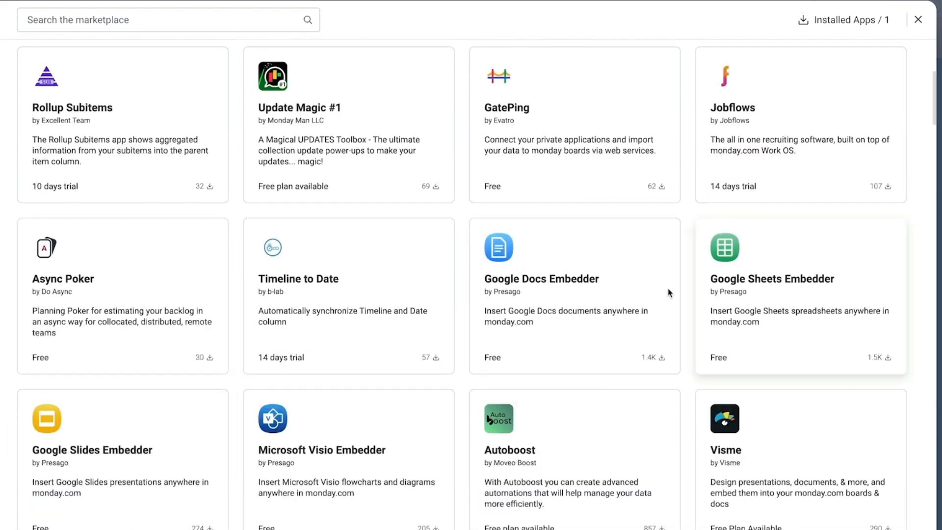
# Step: Review the Google Sheets Embedder app's details, then close them
pyautogui.click(802, 272)
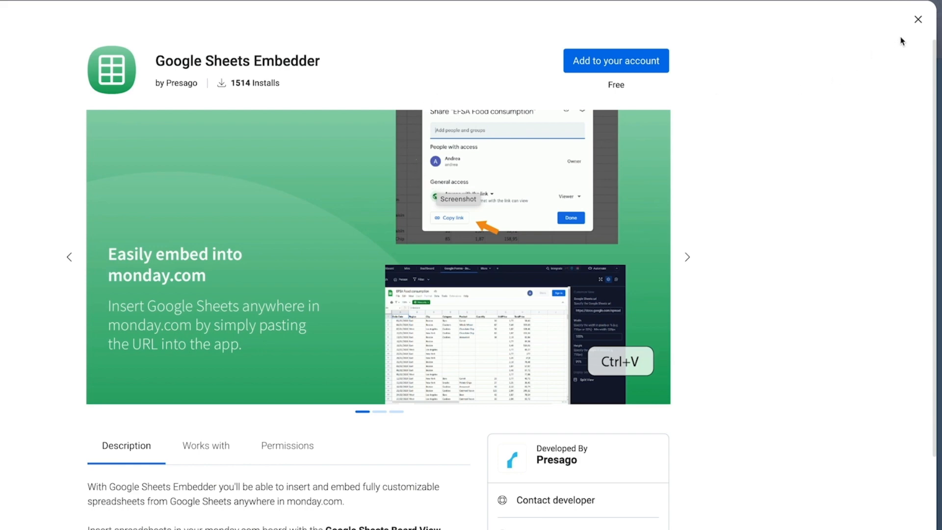
pyautogui.click(917, 20)
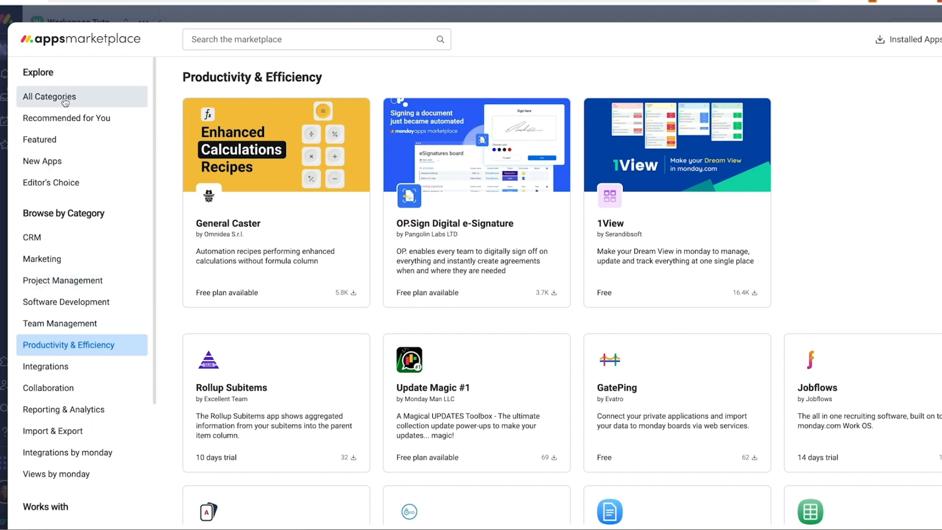
pyautogui.scroll(-3, 74, 470)
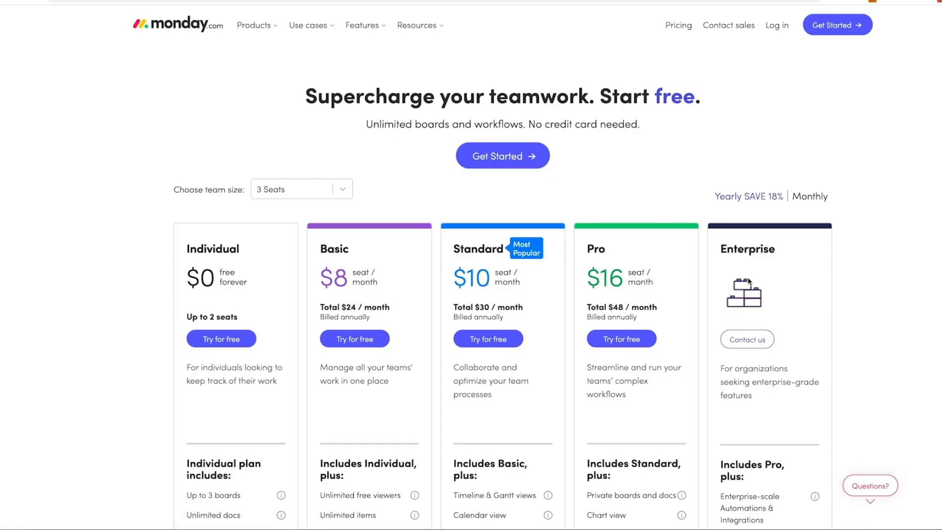
# Step: Compare the Individual, Basic $8, Standard $10, Pro $16 and Enterprise plans, including Unlimited free viewers details
pyautogui.scroll(-1, 749, 281)
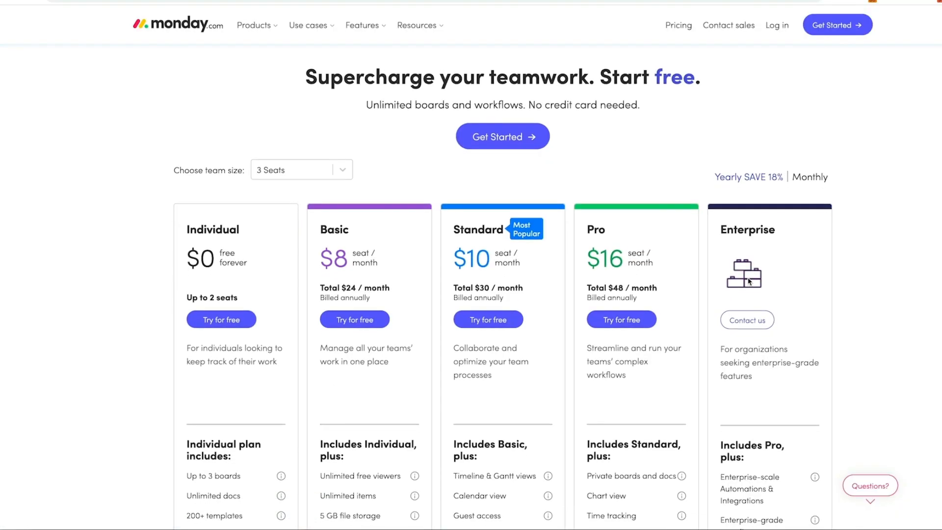
pyautogui.scroll(-4, 748, 280)
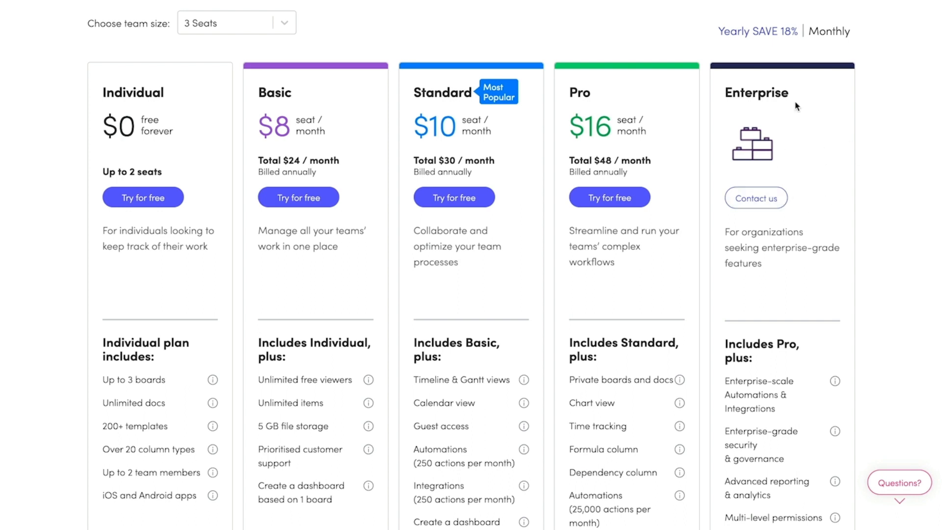
pyautogui.click(775, 199)
pyautogui.scroll(-2, 651, 292)
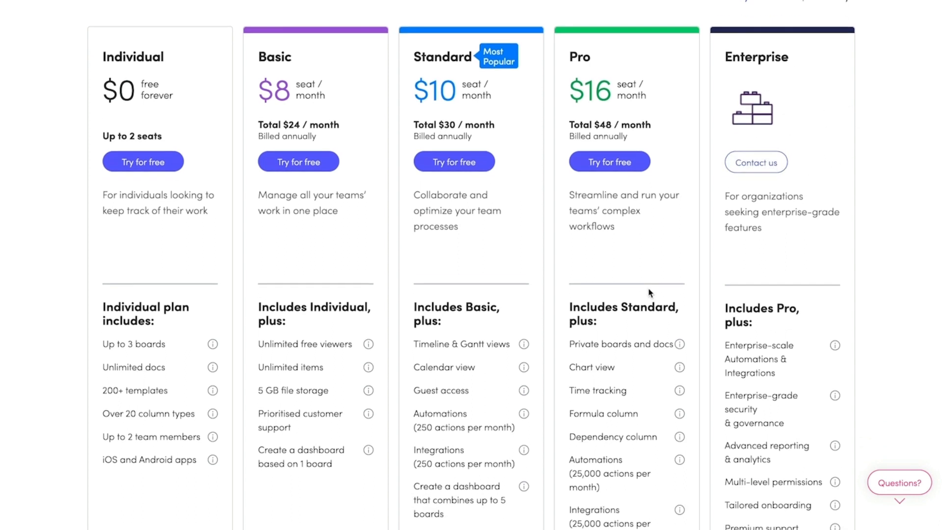
pyautogui.scroll(1, 650, 292)
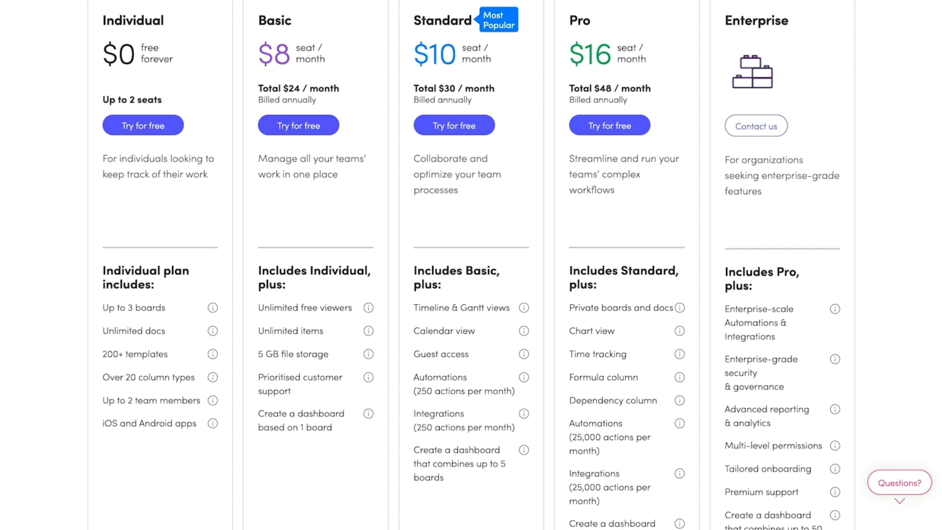
pyautogui.scroll(-1, 291, 340)
pyautogui.scroll(-1, 292, 340)
pyautogui.scroll(2, 333, 240)
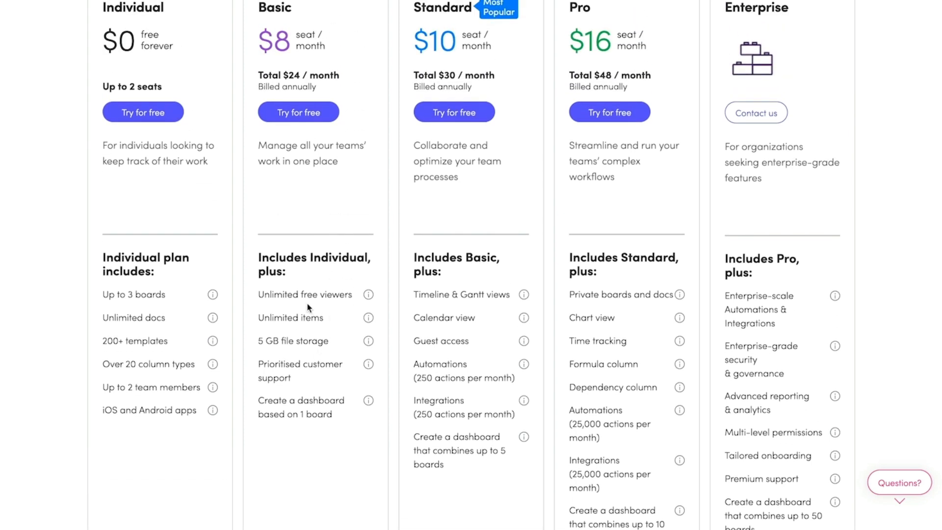
pyautogui.moveTo(371, 298)
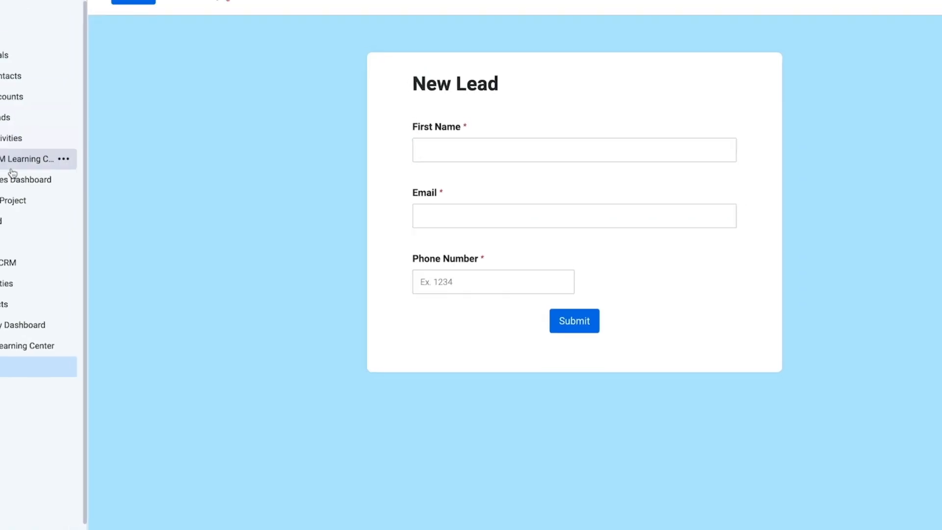
pyautogui.click(85, 212)
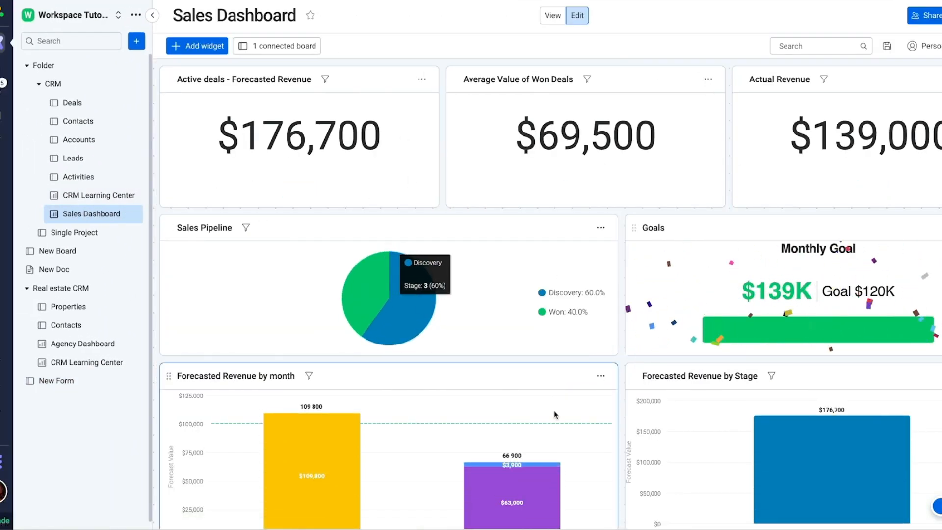
pyautogui.scroll(-2, 450, 387)
pyautogui.scroll(2, 450, 388)
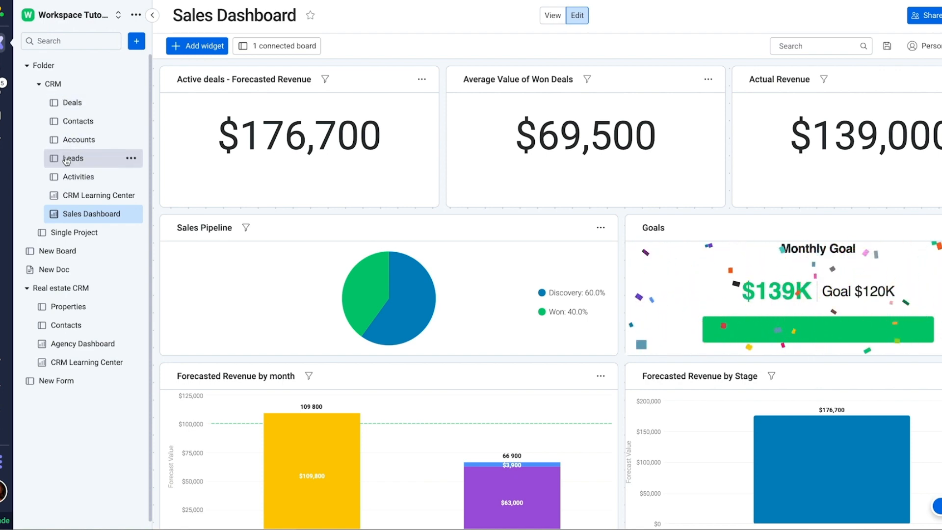
pyautogui.scroll(-8, 399, 152)
pyautogui.scroll(6, 500, 420)
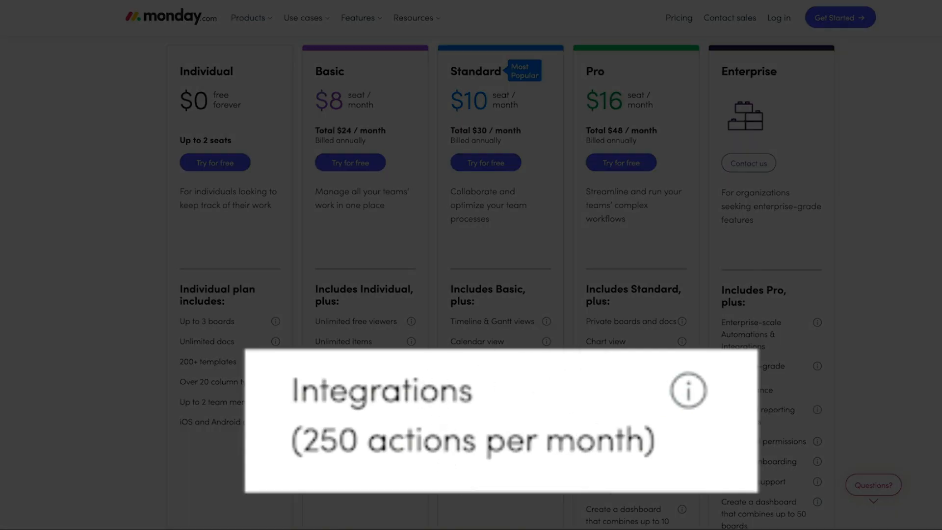
# Step: Scroll the pricing page to compare Individual, Basic, Standard, Pro and Enterprise plan features
pyautogui.moveTo(546, 413)
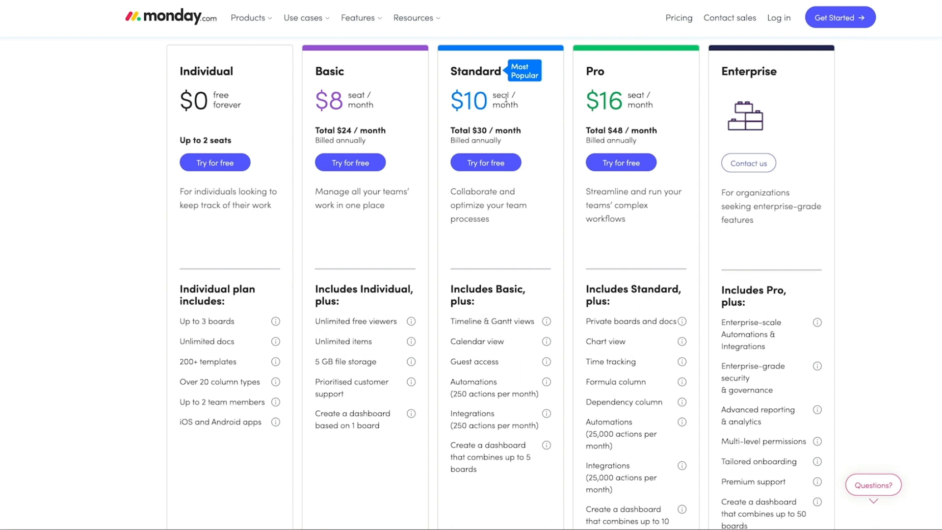
pyautogui.scroll(1, 490, 104)
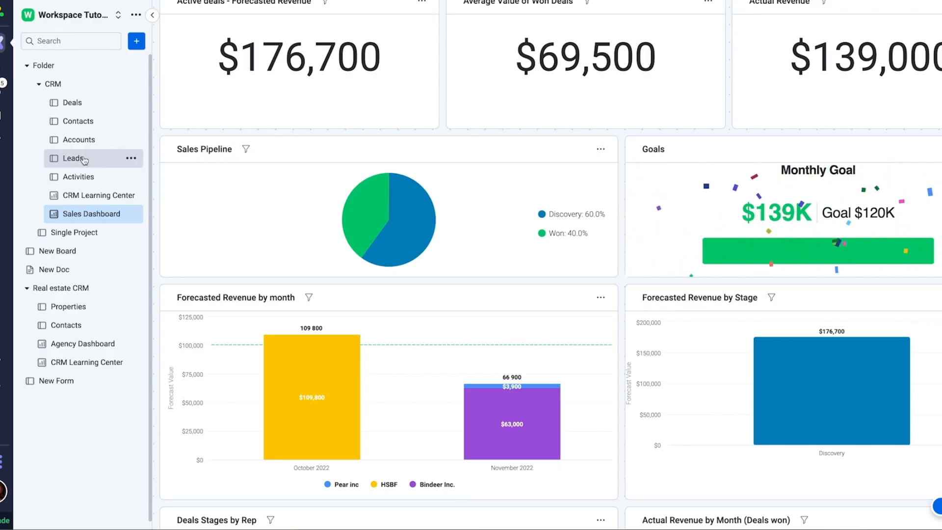
# Step: Open the Single Project board and show its tasks as a Gantt chart
pyautogui.click(83, 159)
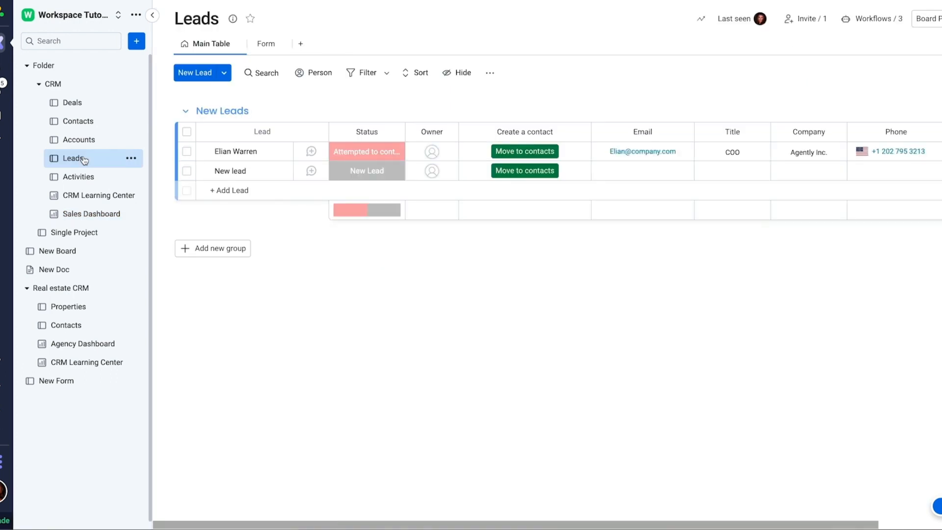
pyautogui.click(74, 232)
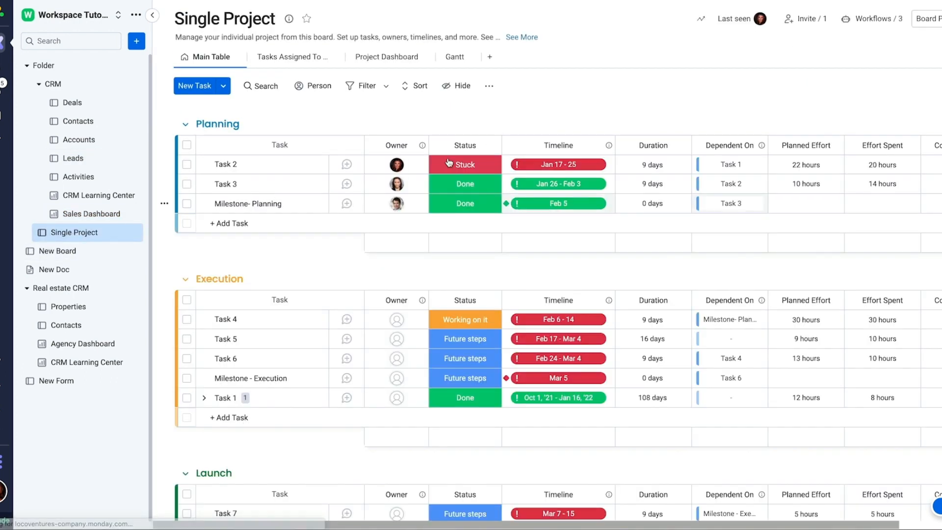
pyautogui.click(454, 57)
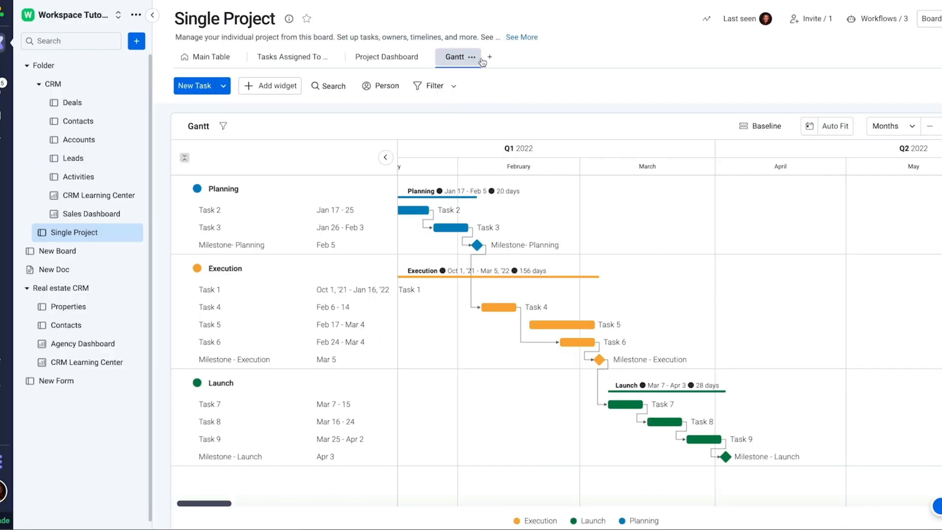
# Step: Add a Timeline view to the Single Project board from the More views catalogue
pyautogui.click(490, 59)
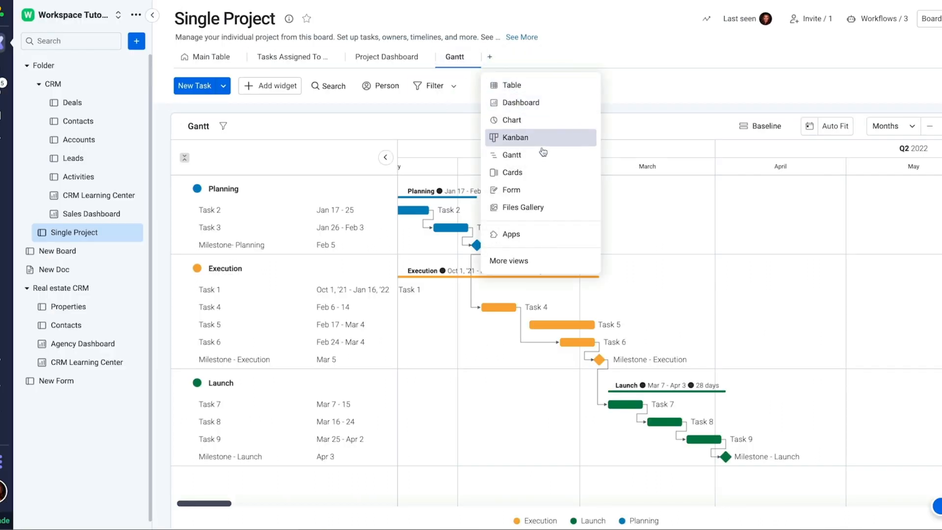
pyautogui.click(521, 260)
pyautogui.click(642, 172)
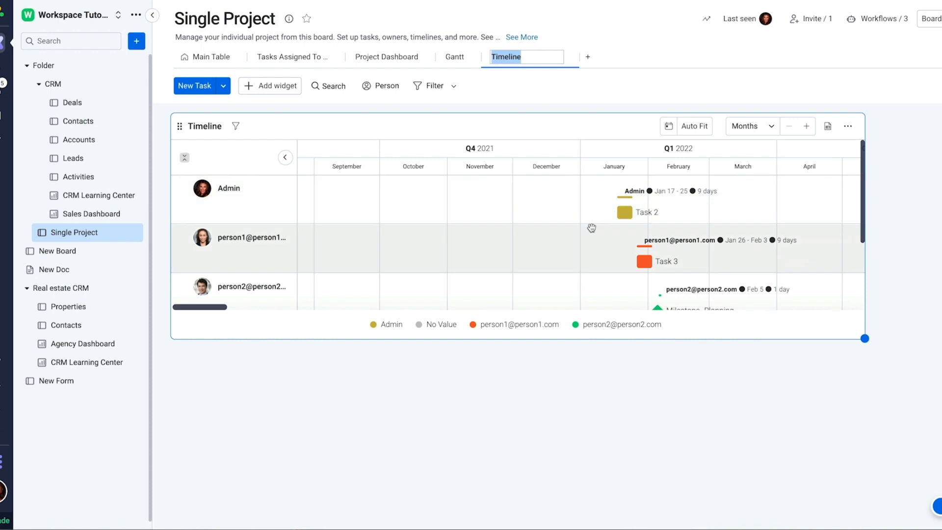
pyautogui.scroll(-2, 592, 228)
pyautogui.hscroll(1, 591, 227)
pyautogui.scroll(-3, 592, 227)
pyautogui.hscroll(2, 591, 227)
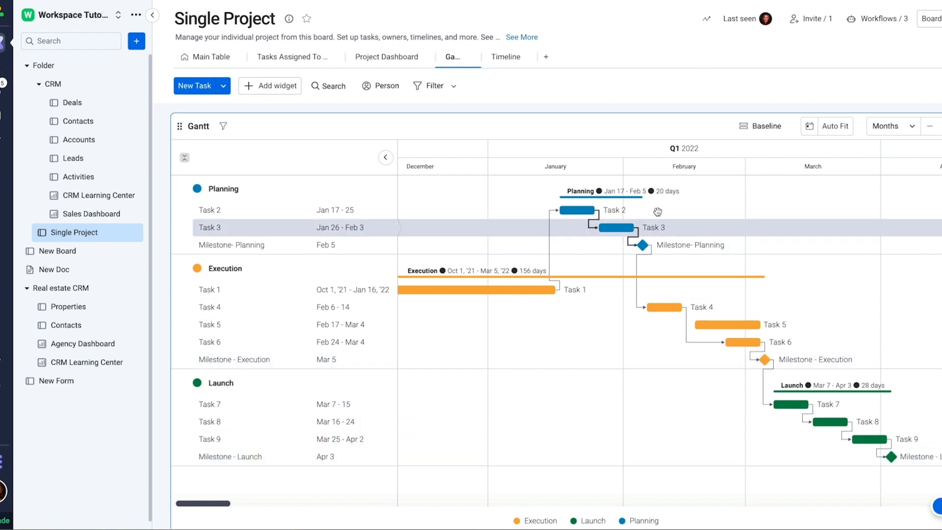
# Step: Switch to the new Timeline view and look over tasks grouped by person
pyautogui.click(504, 58)
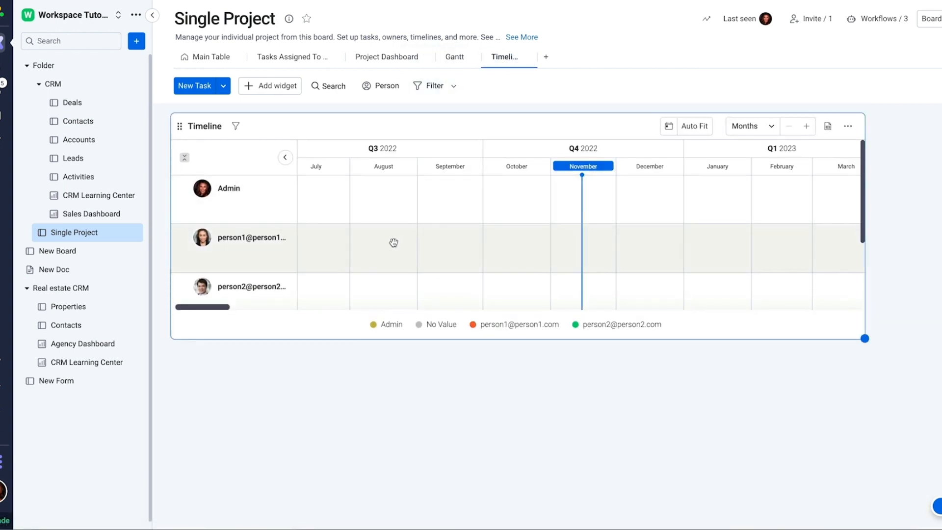
pyautogui.scroll(-2, 393, 283)
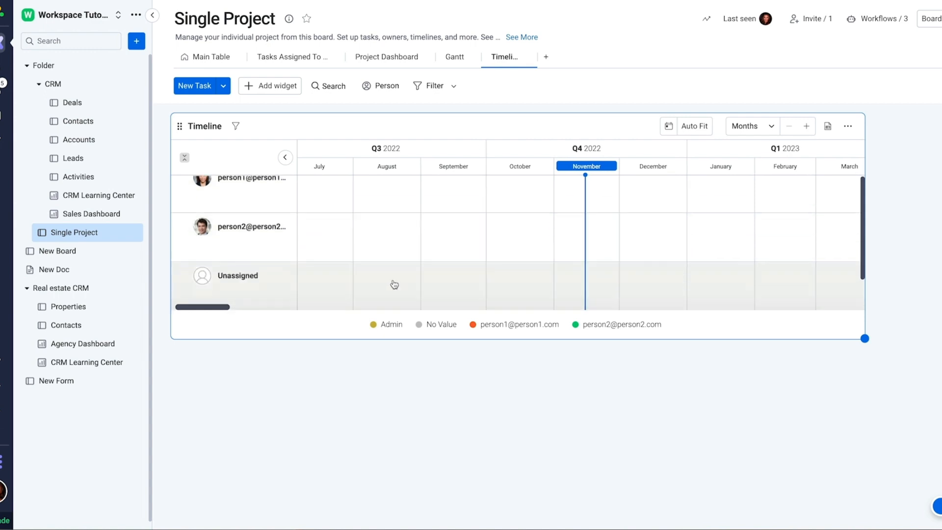
pyautogui.scroll(2, 393, 279)
pyautogui.hscroll(-5, 393, 279)
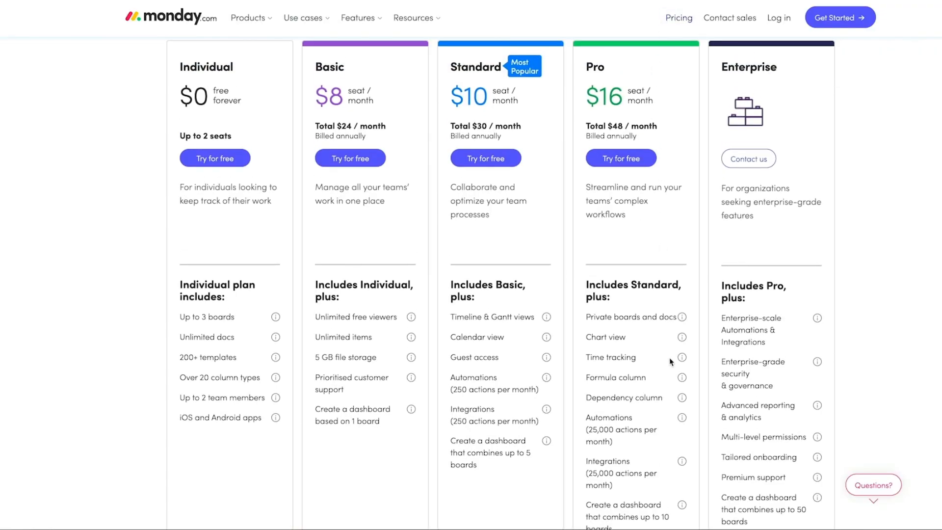
# Step: Scroll to the Pro plan and read the Formula column info tooltip
pyautogui.scroll(-1, 670, 362)
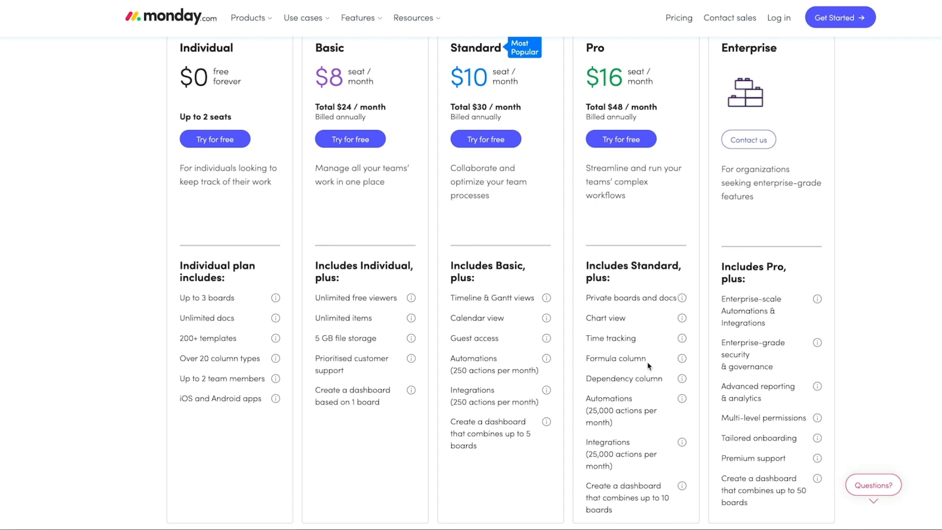
pyautogui.moveTo(681, 362)
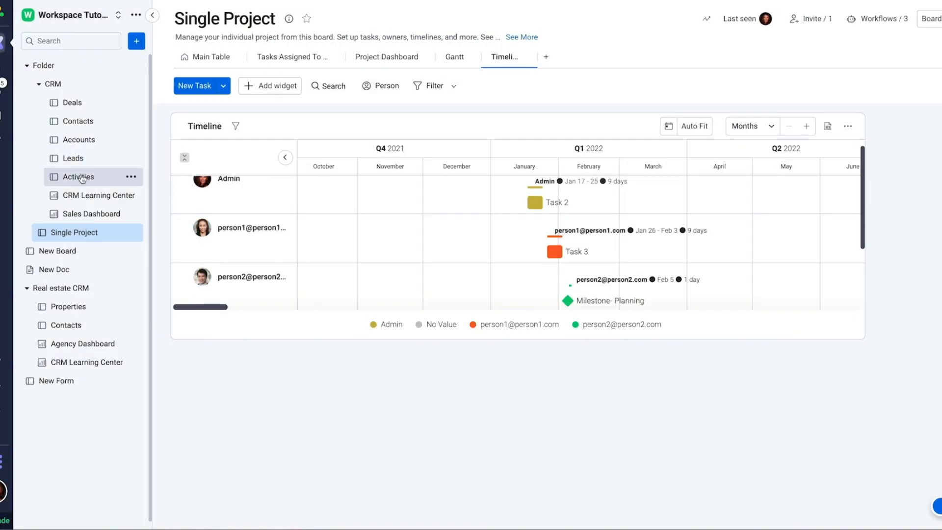
# Step: On the Deals board, inspect the Forecast Value formula {Deal Value}*{Close Probability}
pyautogui.click(72, 103)
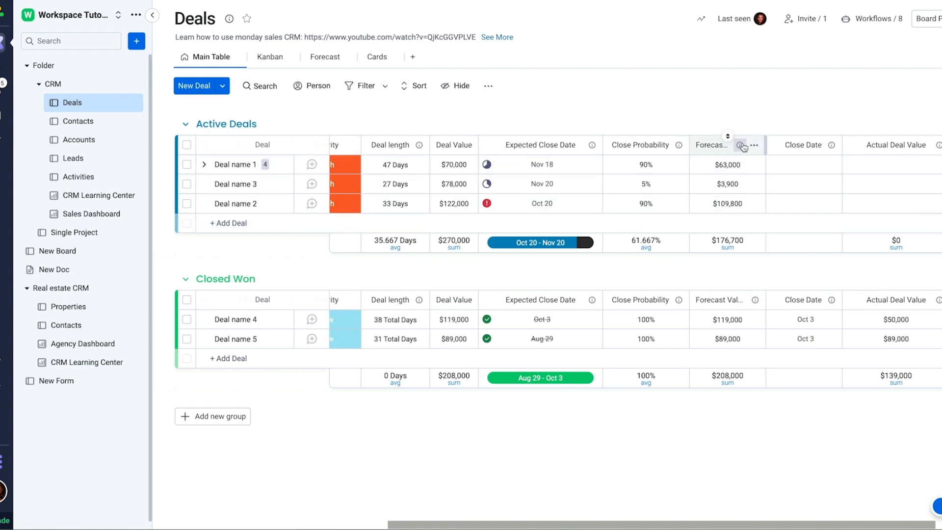
pyautogui.moveTo(743, 147)
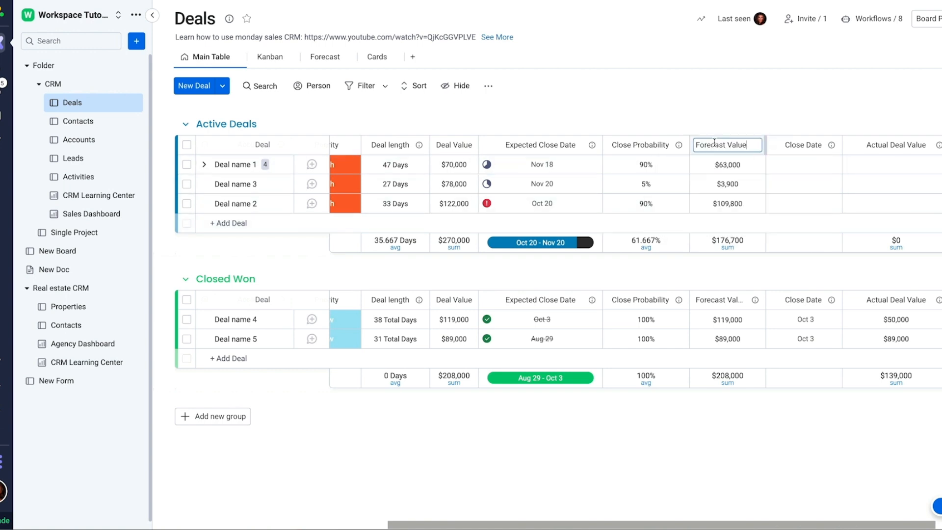
pyautogui.click(707, 165)
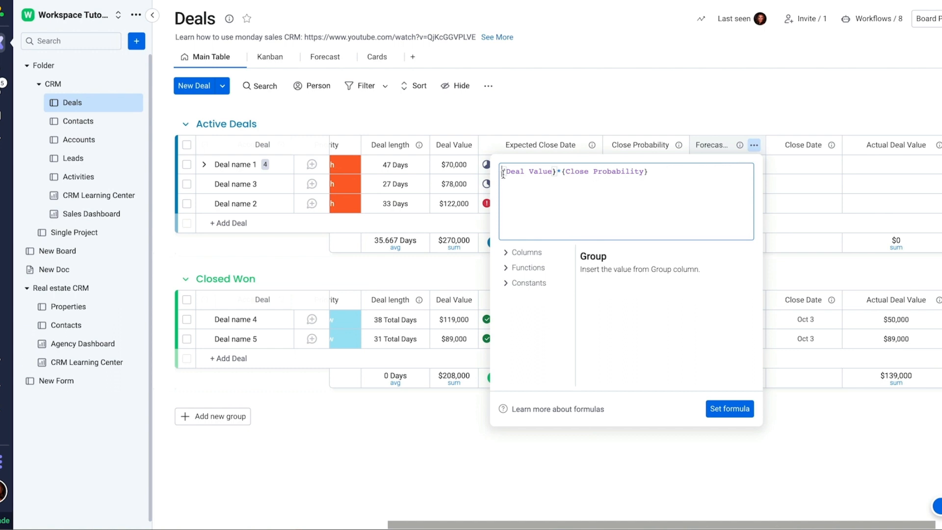
pyautogui.moveTo(648, 172); pyautogui.dragTo(501, 171)
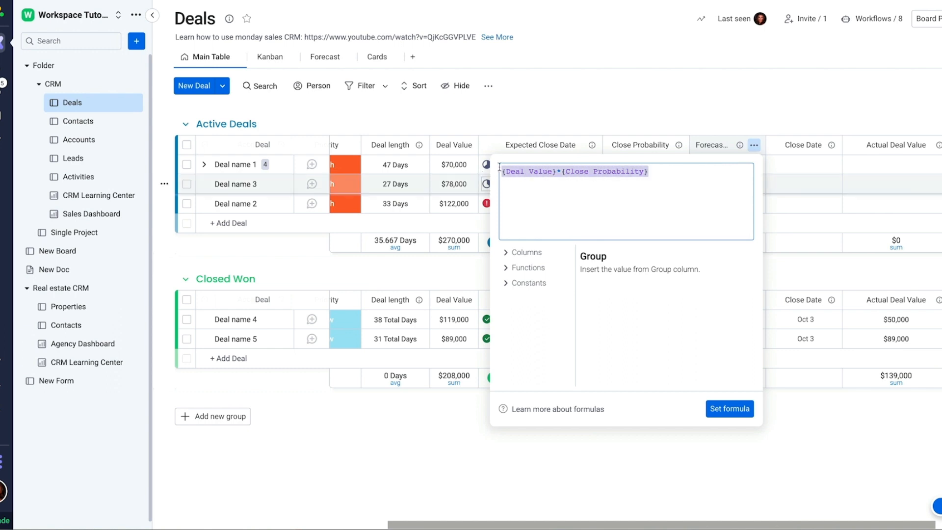
pyautogui.click(672, 99)
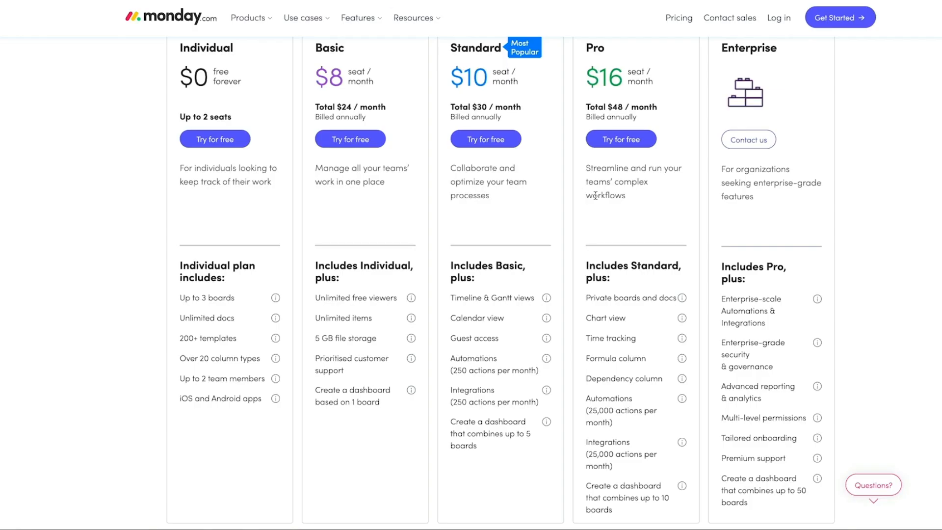
pyautogui.scroll(1, 594, 196)
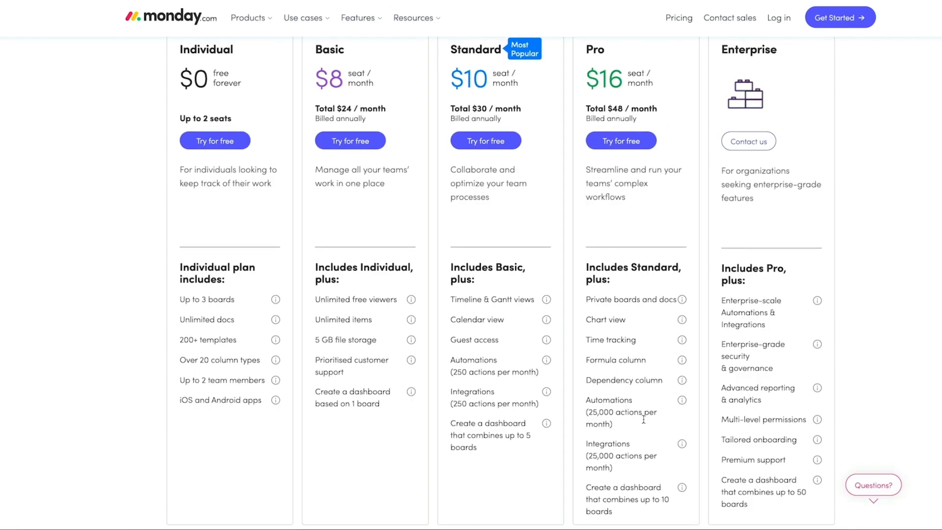
# Step: Scroll the pricing page and read the Pro plan's Private boards and docs tooltip
pyautogui.scroll(-1, 643, 419)
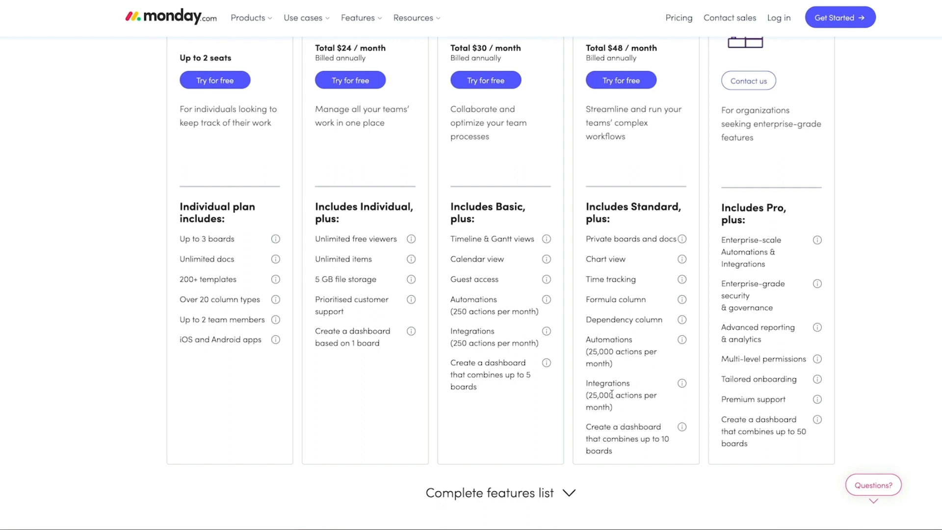
pyautogui.scroll(1, 611, 393)
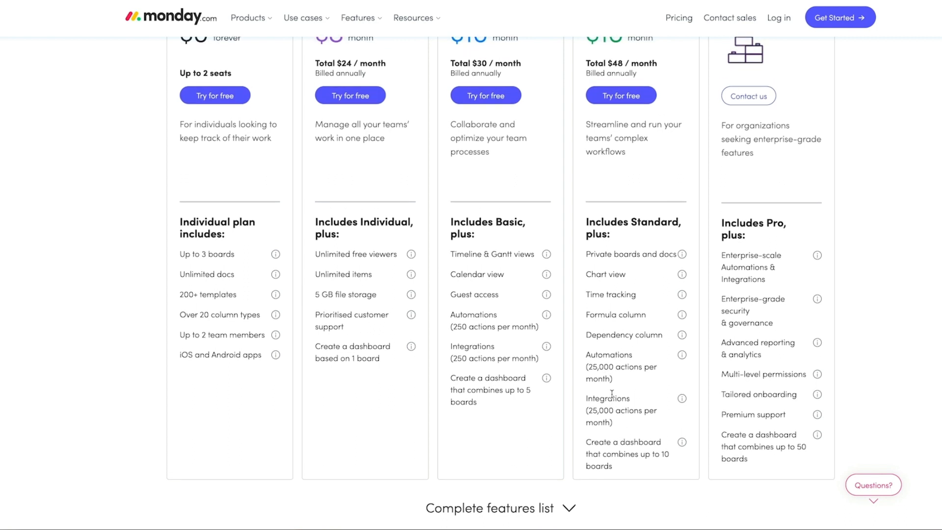
pyautogui.moveTo(683, 261)
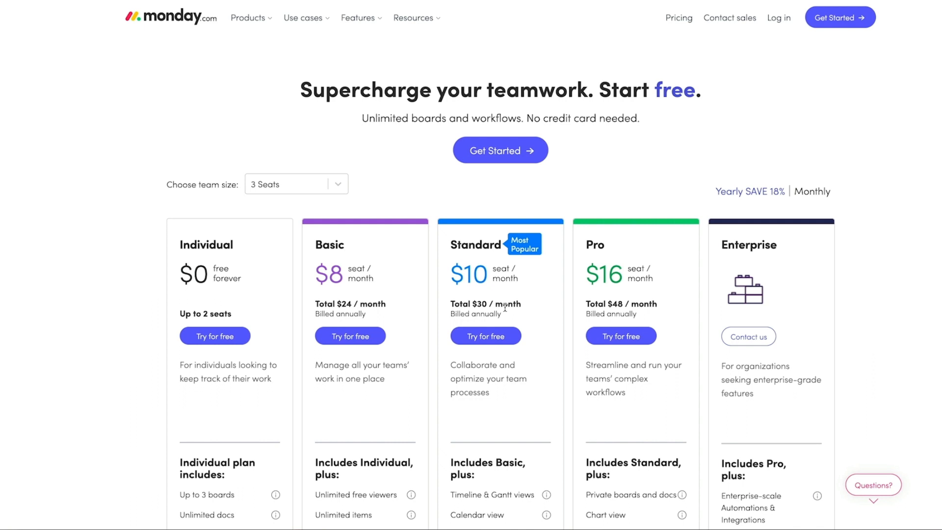
pyautogui.scroll(-3, 483, 488)
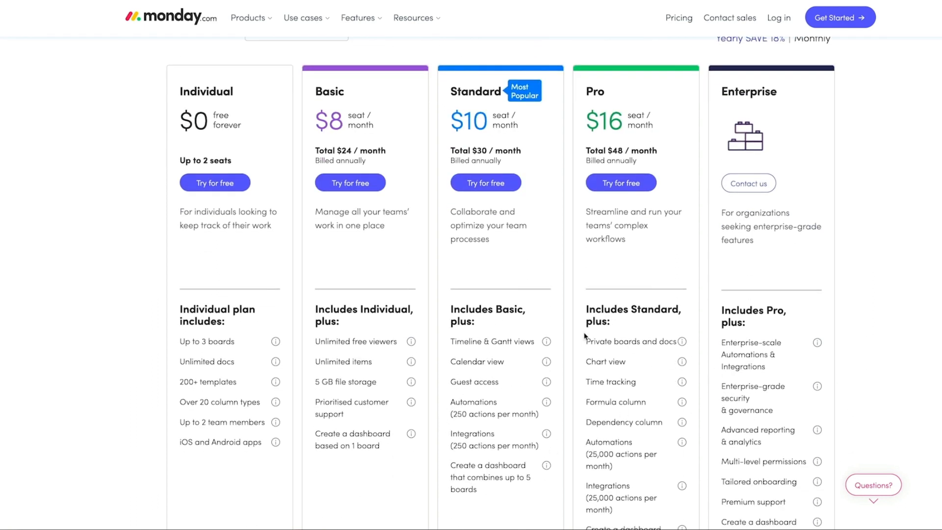